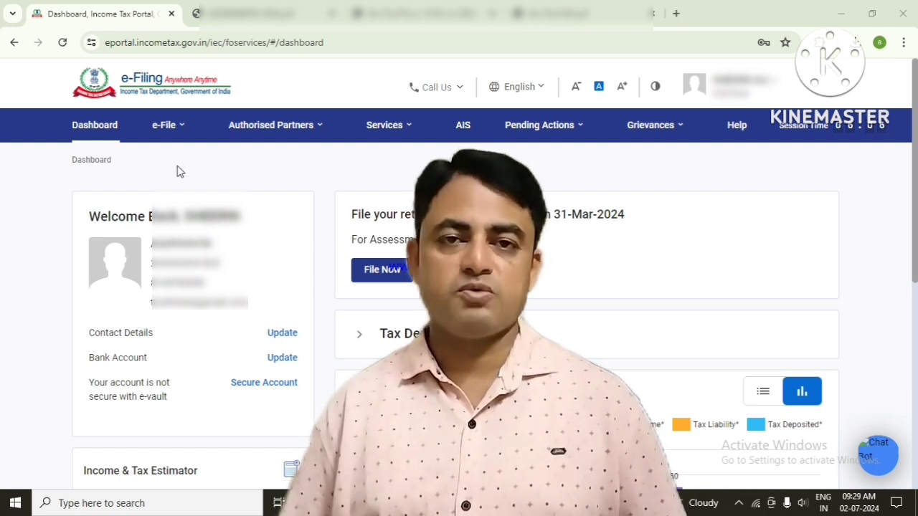
left_click(183, 128)
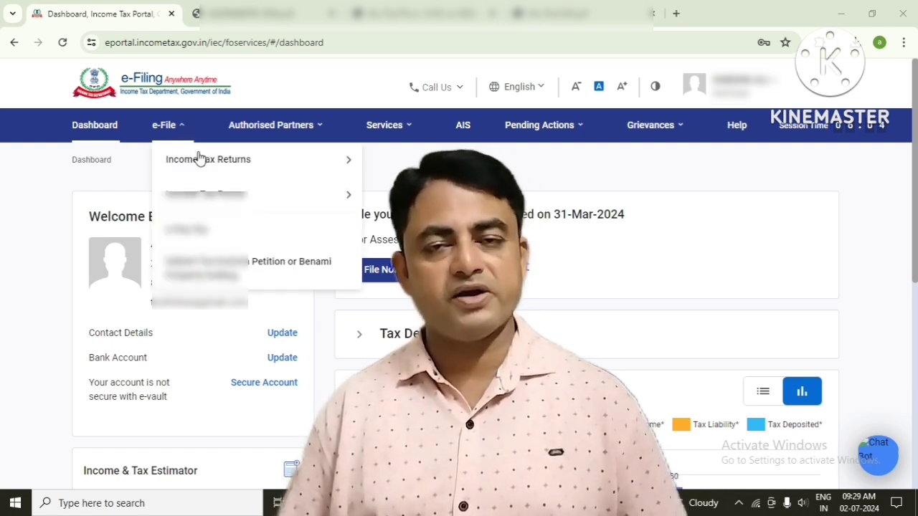
mouse_move(204, 165)
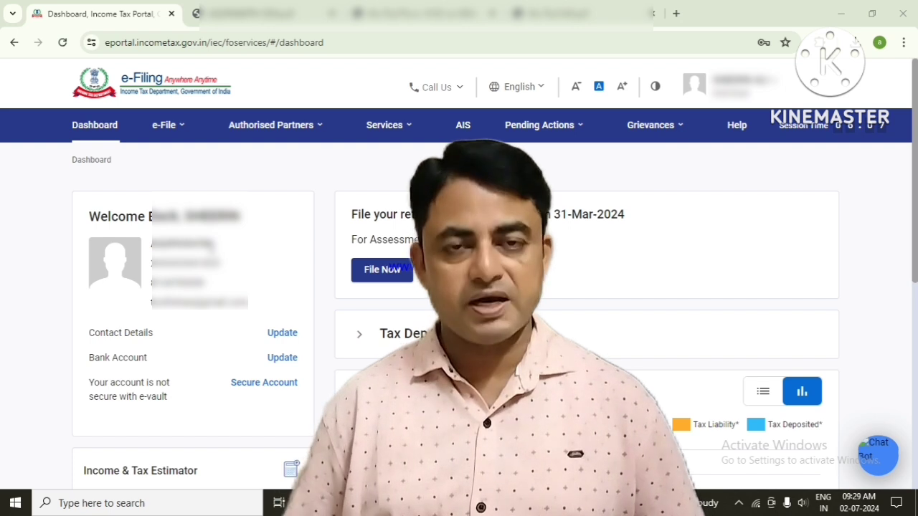
left_click(183, 127)
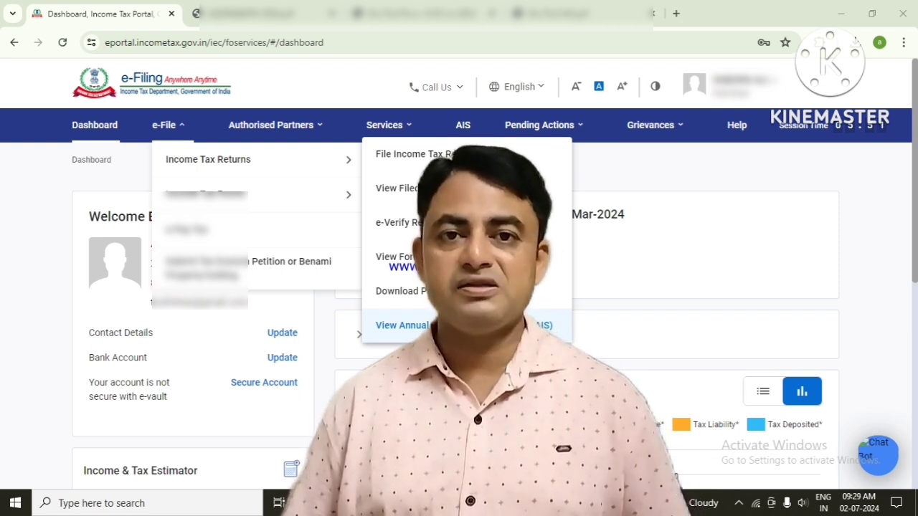
left_click(783, 288)
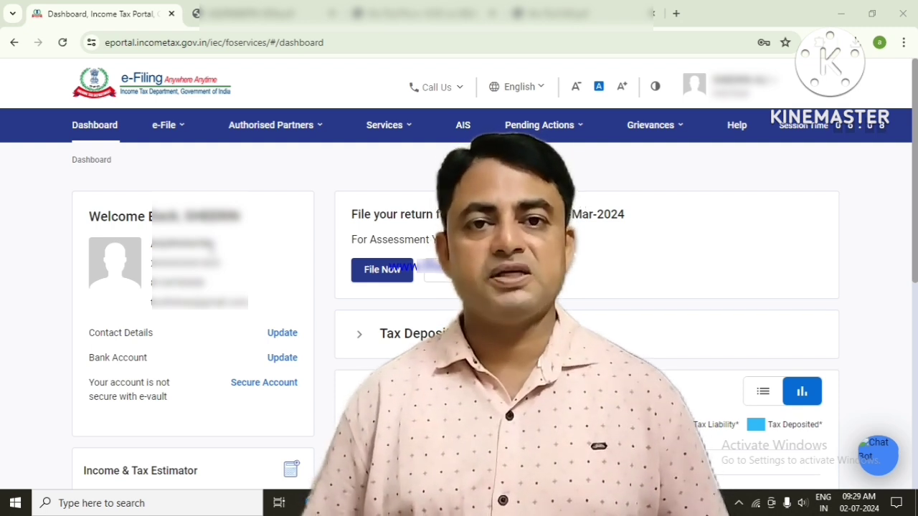
left_click(183, 129)
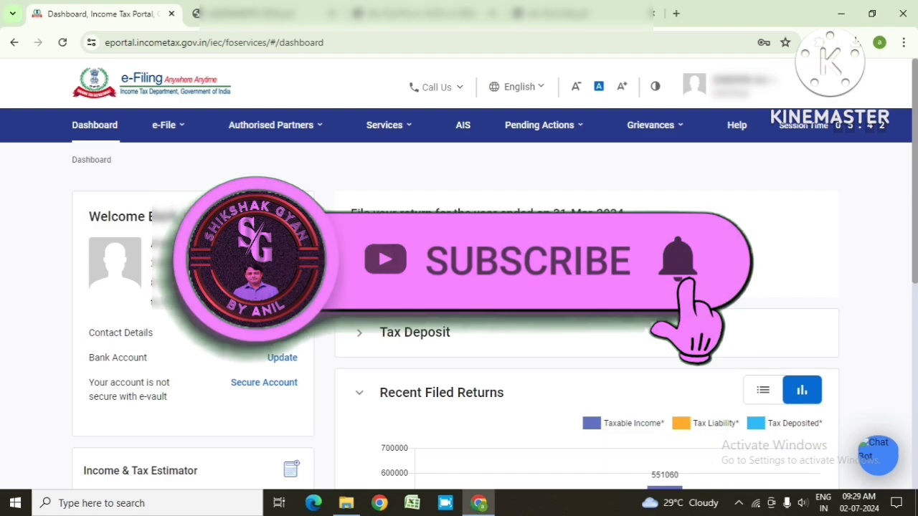
- Start filing the income tax return for assessment year 2024-25 in Online mode and continue
left_click(388, 268)
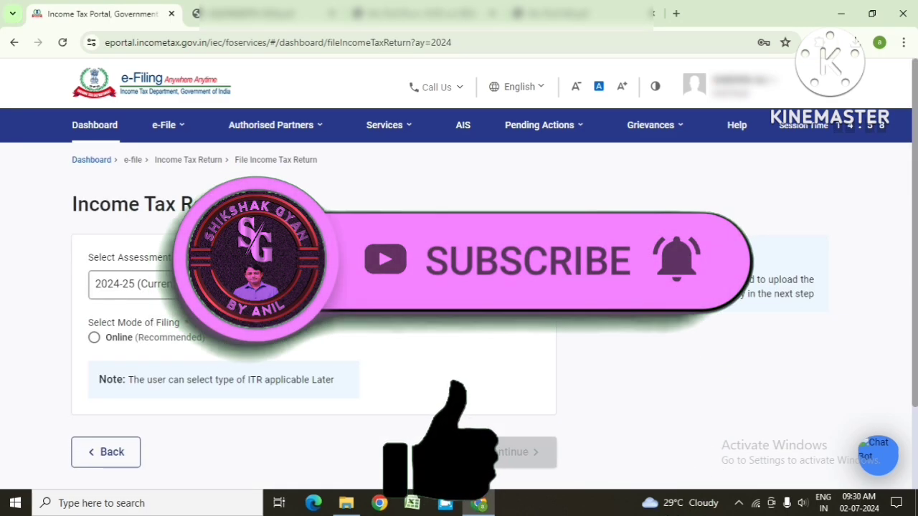
left_click(94, 336)
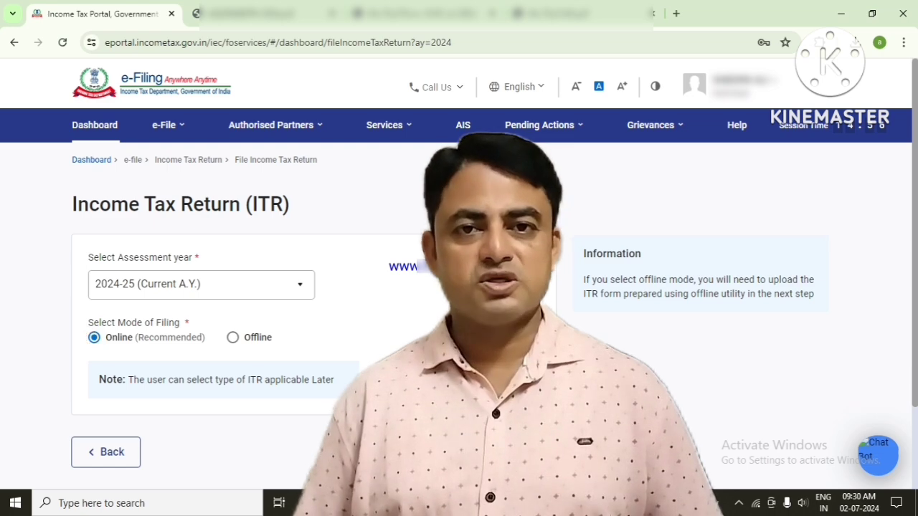
left_click(510, 451)
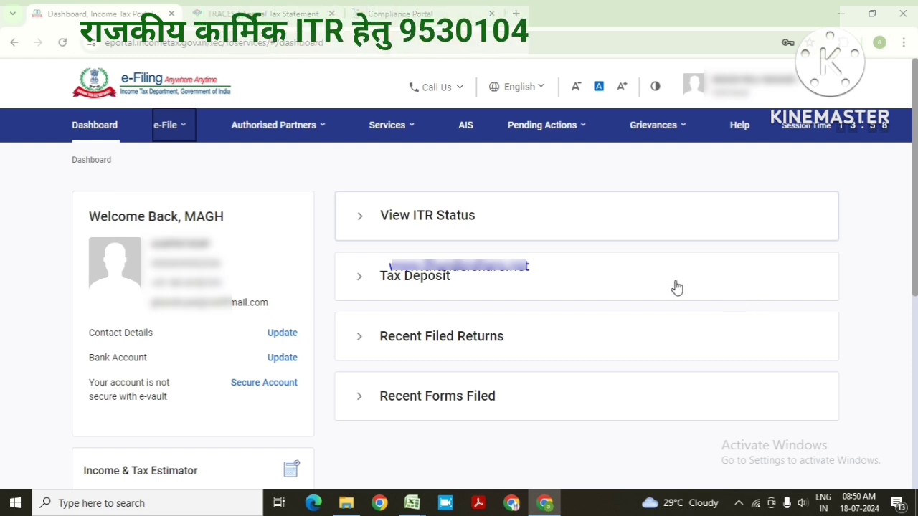
- Review the tax deducted at source in the TRACES annual statement and the income categories in the Compliance Portal's Taxpayer Information Summary
left_click(268, 14)
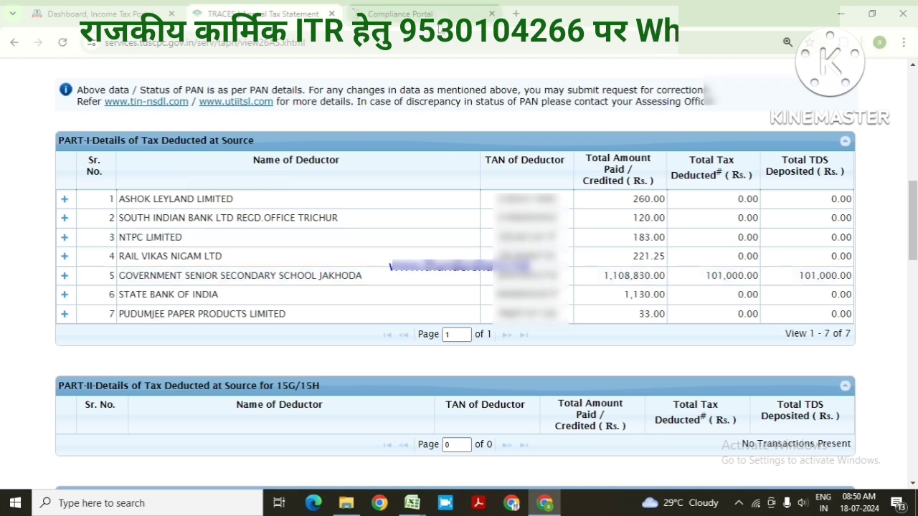
left_click(400, 14)
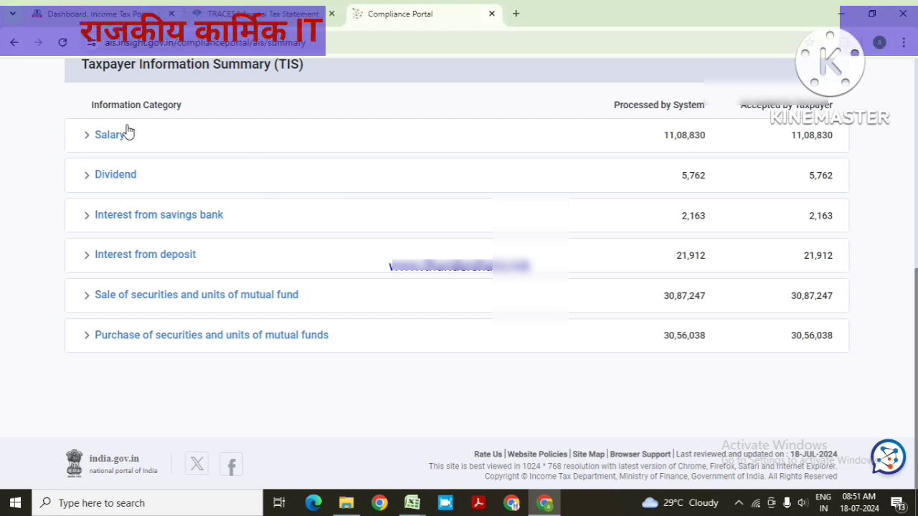
left_click(263, 13)
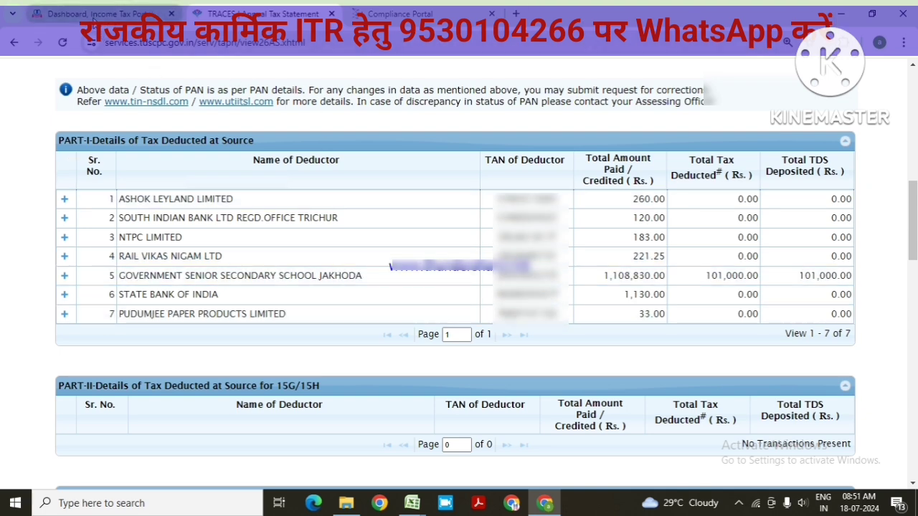
left_click(93, 16)
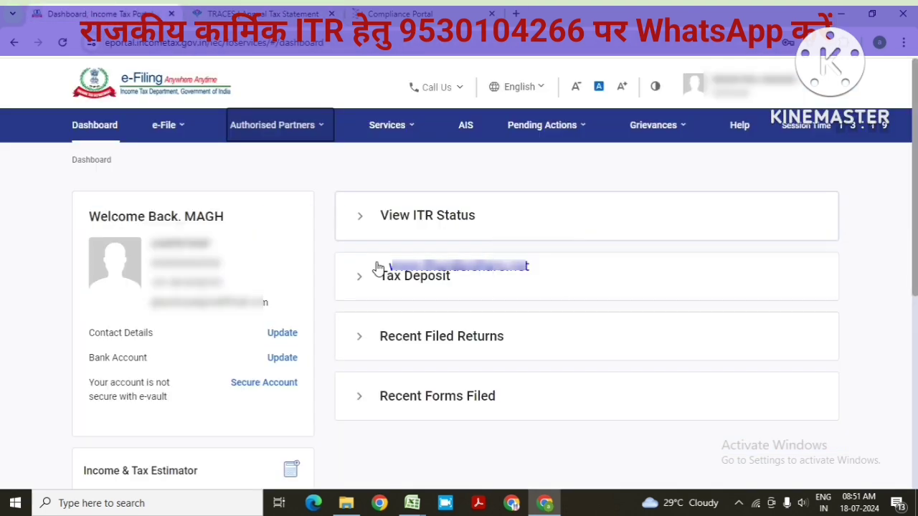
- From the e-Filing portal, open the Income Tax Return filing for assessment year 2024-25 (Current A.Y.) in Online mode and continue
left_click(171, 129)
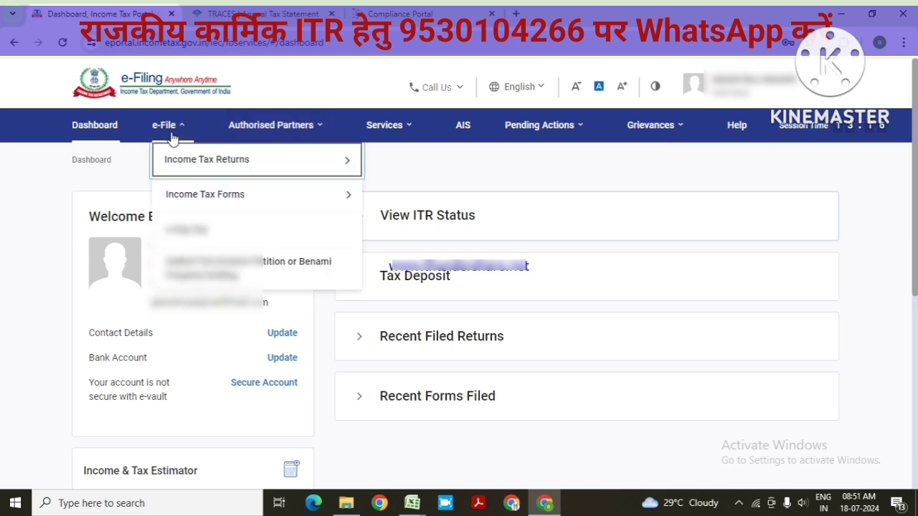
mouse_move(176, 168)
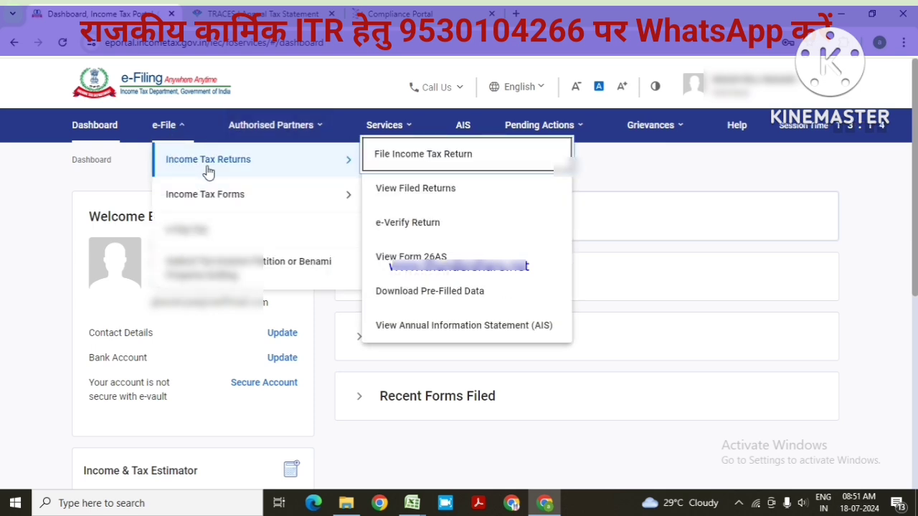
left_click(433, 163)
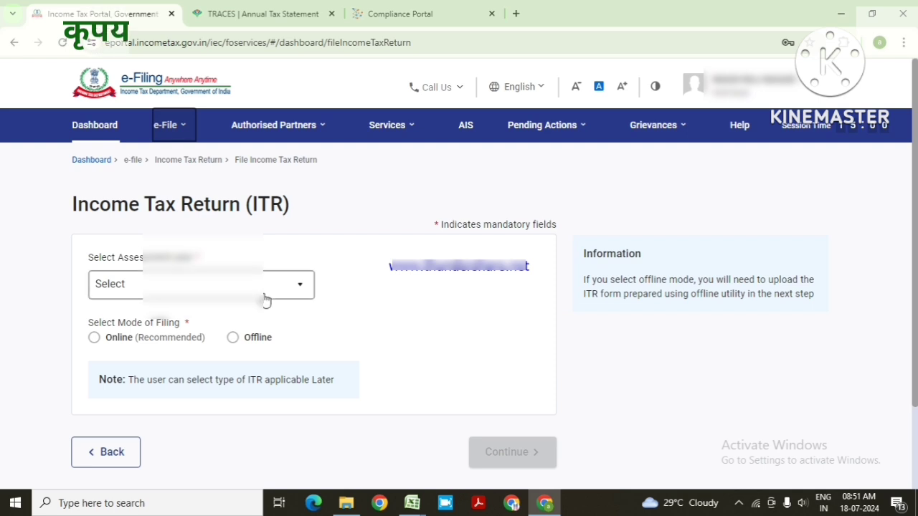
left_click(263, 292)
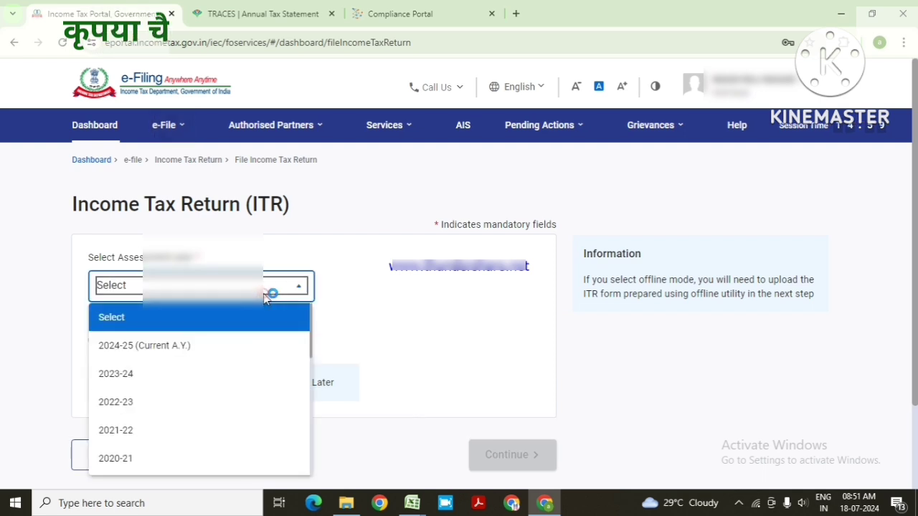
left_click(182, 347)
left_click(94, 341)
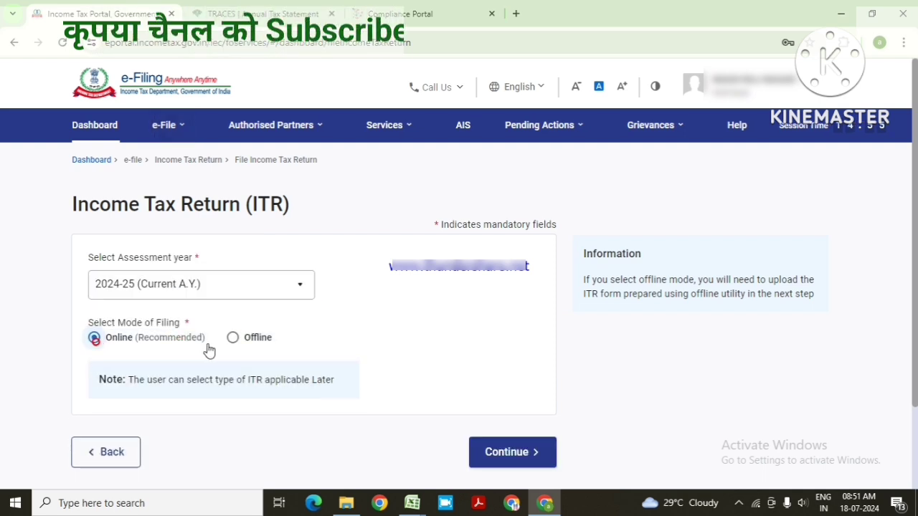
left_click(538, 455)
- Start a new filing with the Individual taxpayer status and continue
left_click(767, 423)
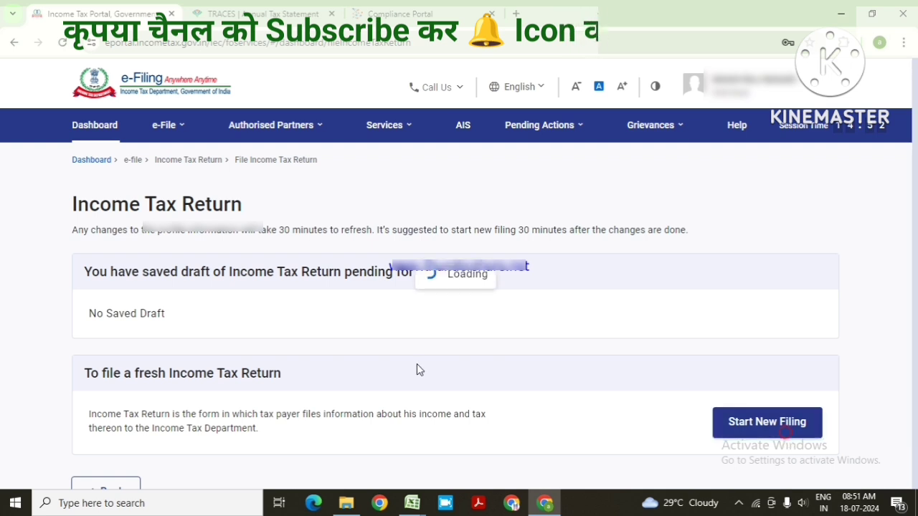
left_click(94, 311)
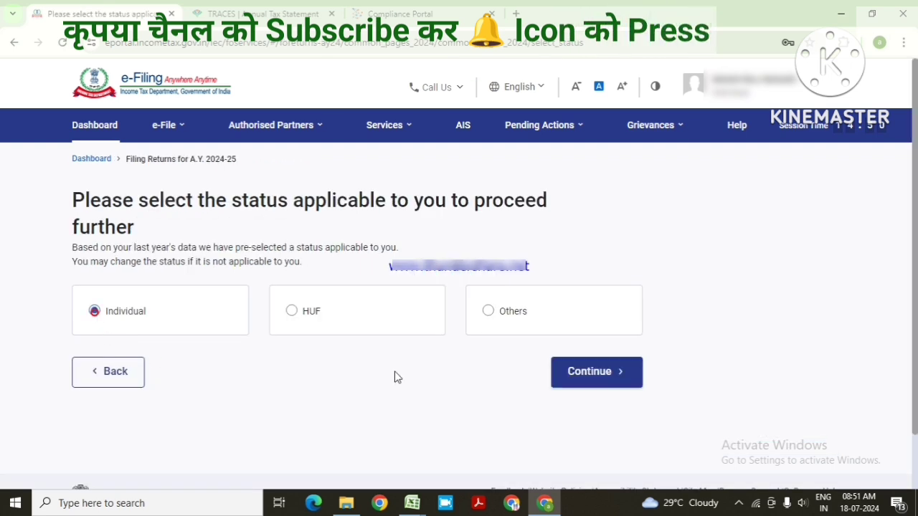
left_click(592, 384)
- Choose ITR - 2 as the form to file, proceed with it and acknowledge the New Tax Regime notice
left_click(546, 331)
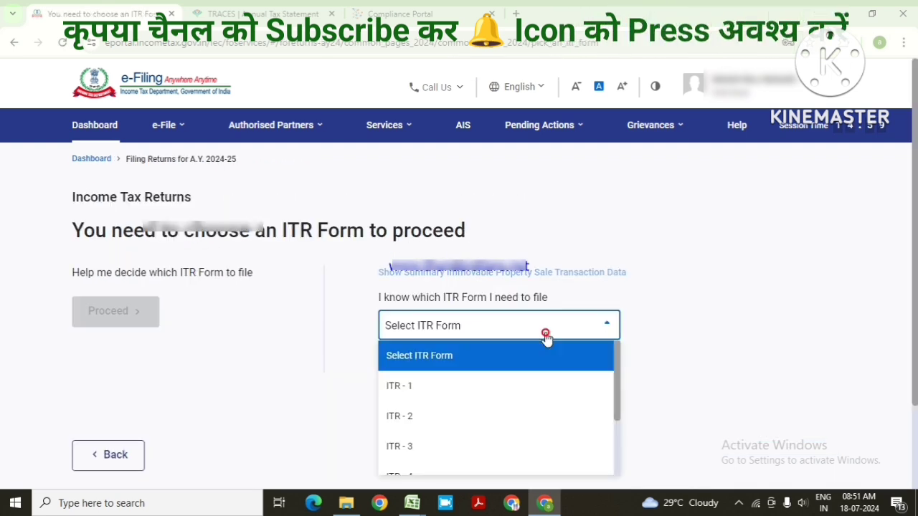
left_click(419, 425)
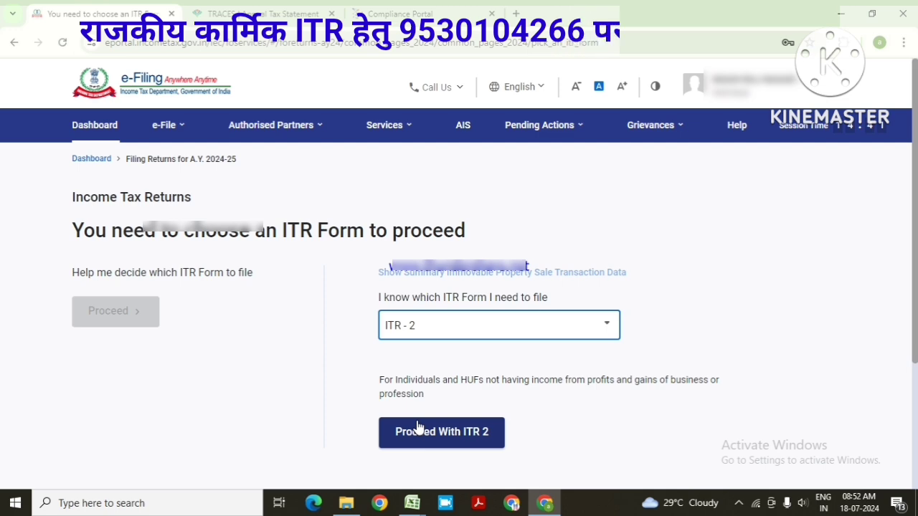
left_click(472, 445)
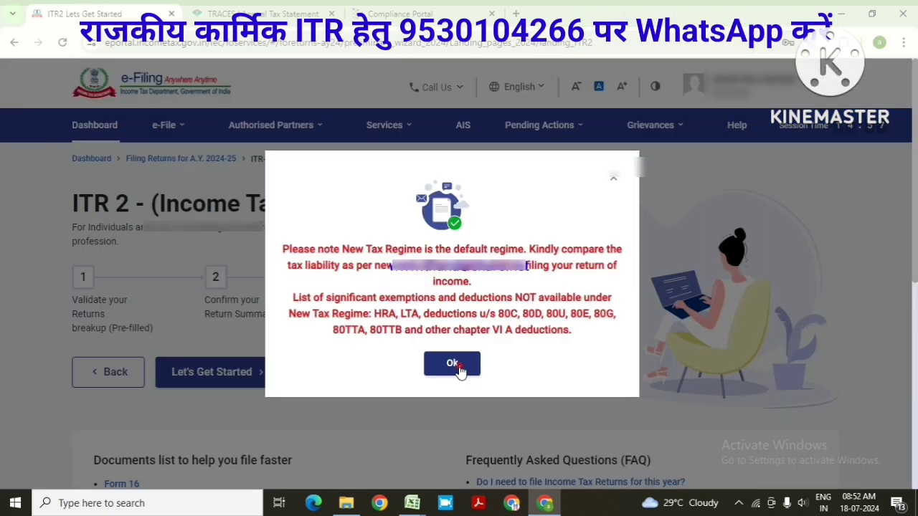
left_click(455, 370)
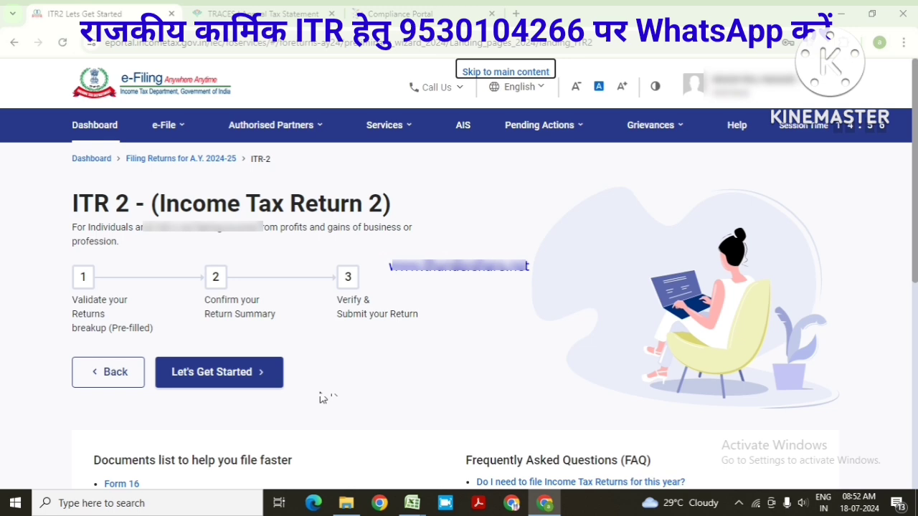
- Get started with the ITR-2 return, give Others as the reason for filing and continue to the schedule selection
left_click(215, 372)
scroll(404, 303, "down", 3)
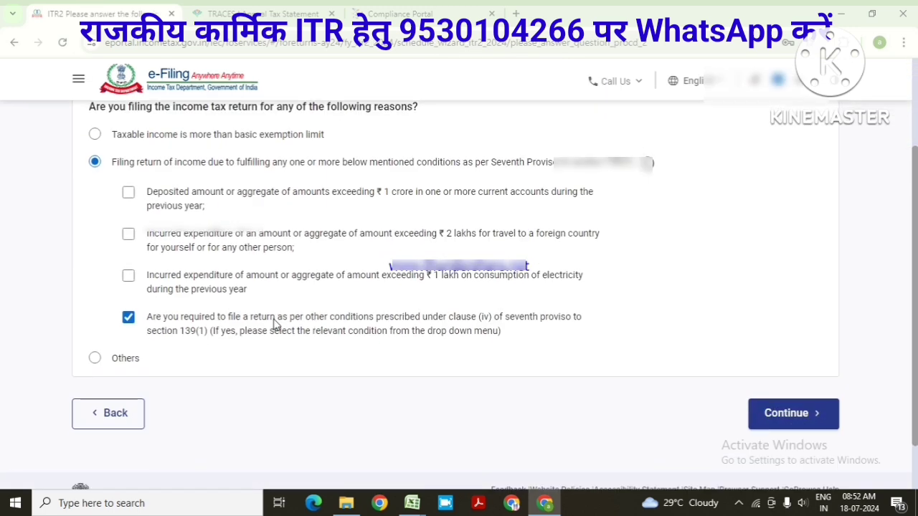
left_click(95, 358)
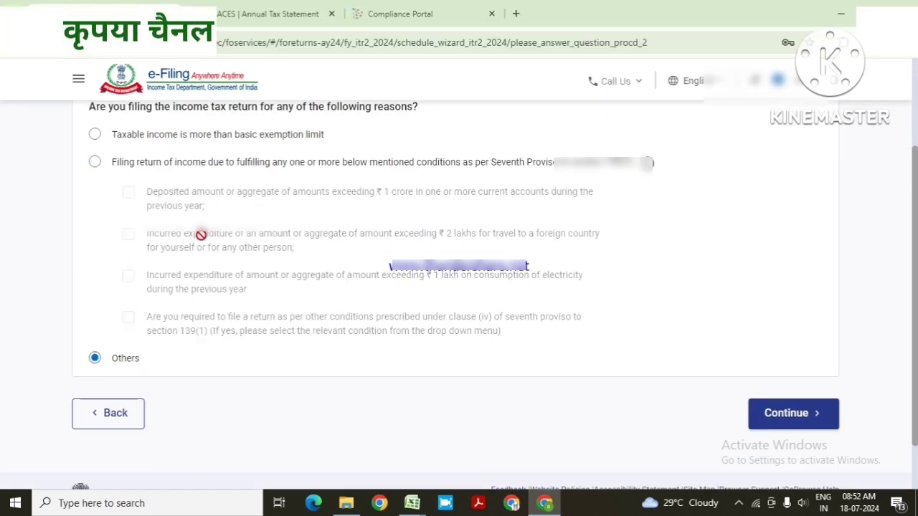
left_click(801, 415)
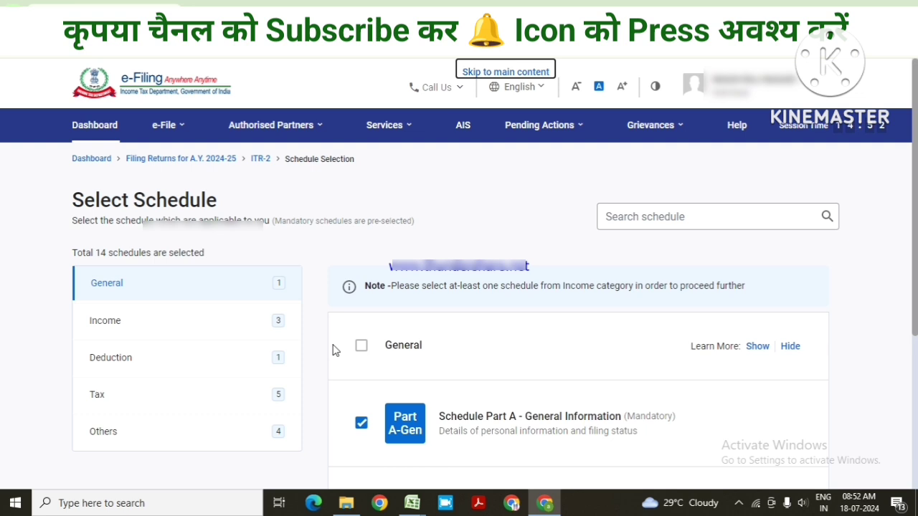
- In the Income category, include Schedule Capital Gains and Schedule 112A in the return
scroll(156, 248, "down", 2)
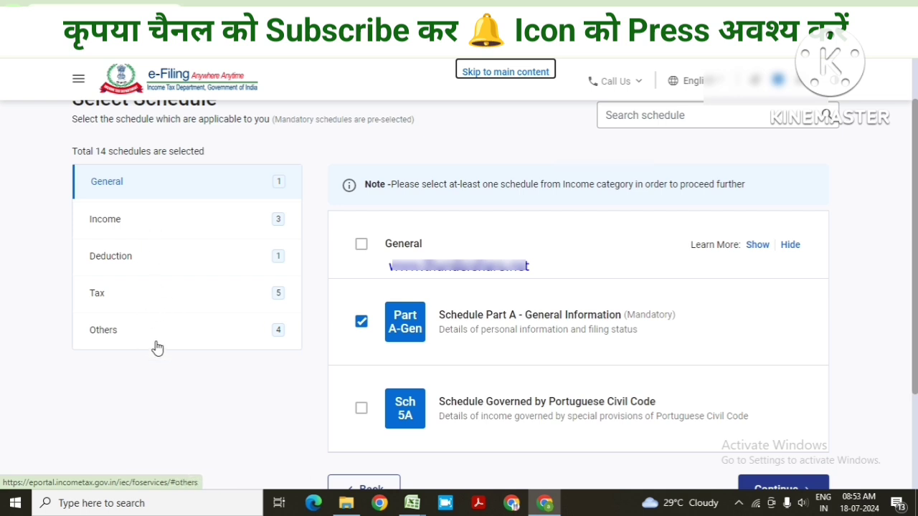
left_click(119, 228)
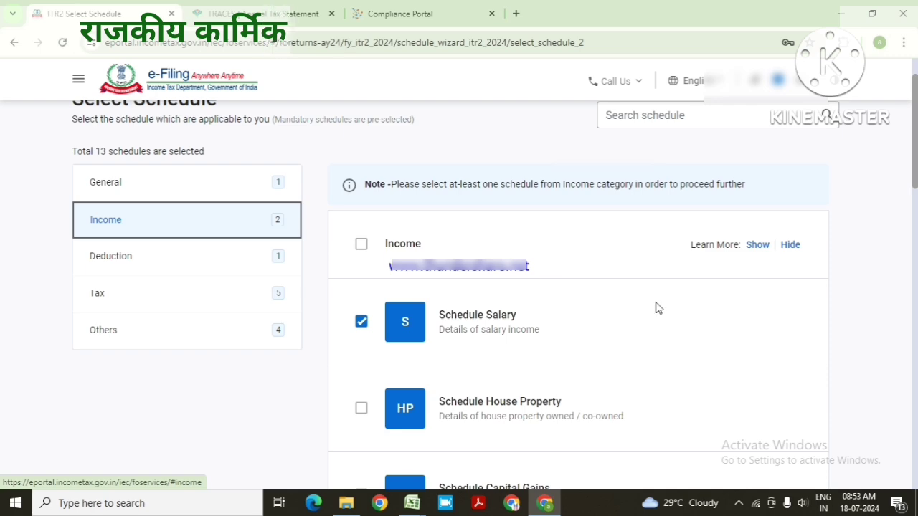
scroll(623, 311, "down", 15)
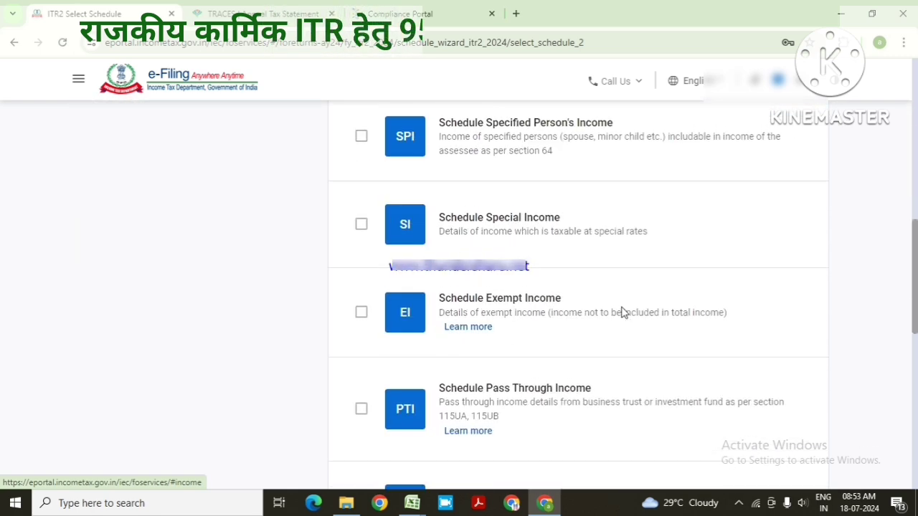
scroll(623, 311, "up", 15)
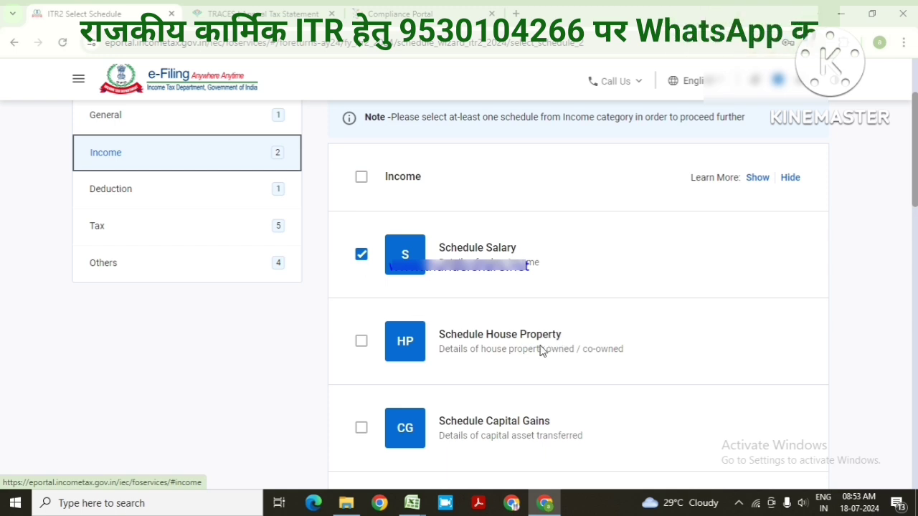
scroll(580, 356, "down", 1)
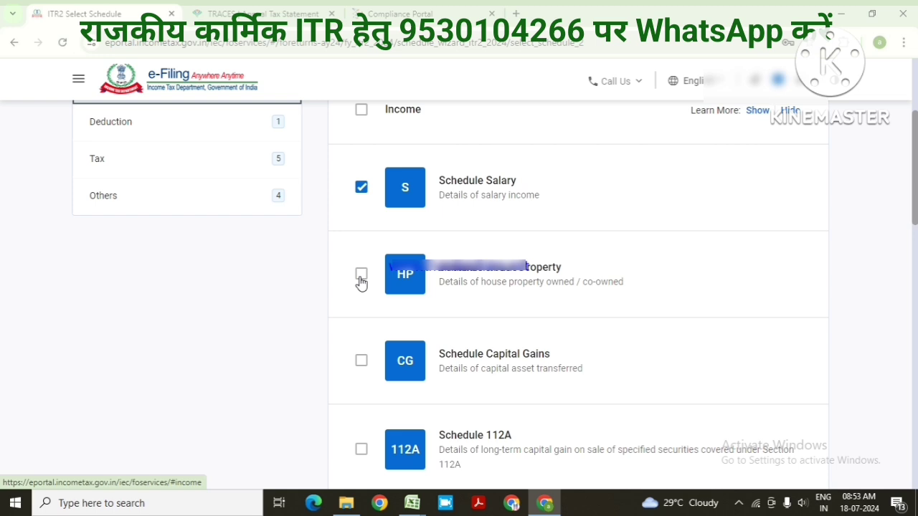
left_click(361, 366)
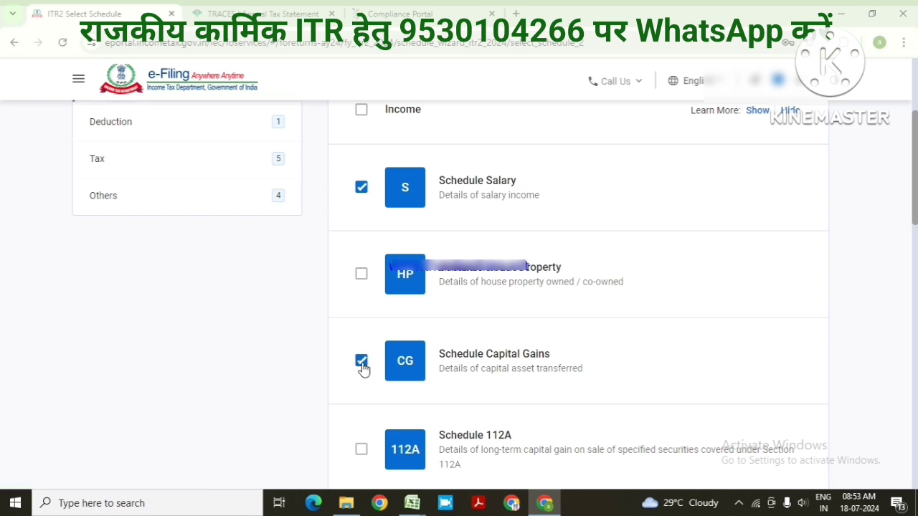
scroll(601, 373, "down", 2)
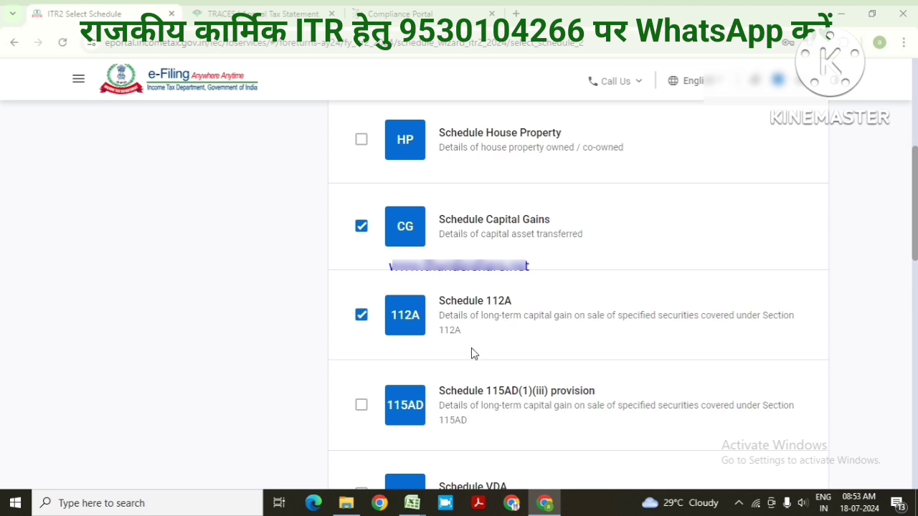
- Include Schedule VDA for income from the transfer of Virtual Digital Assets
scroll(473, 351, "down", 1)
scroll(497, 340, "down", 2)
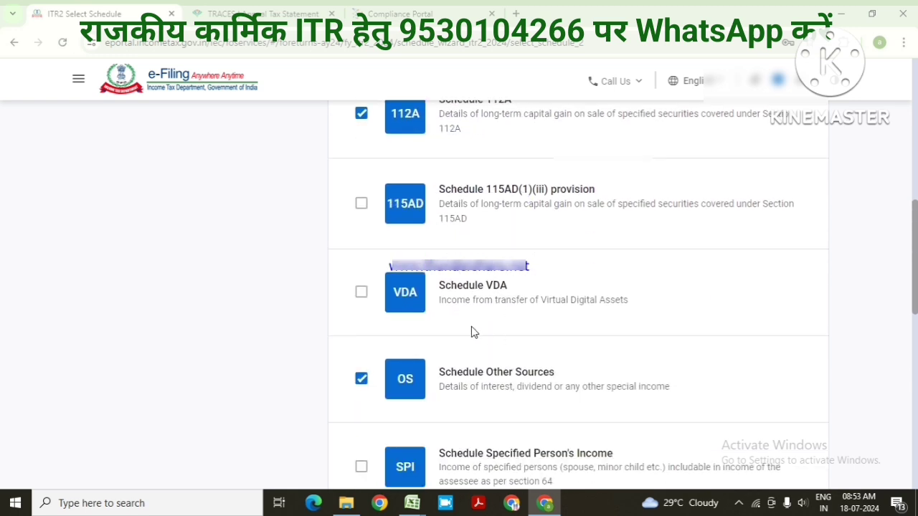
left_click(361, 300)
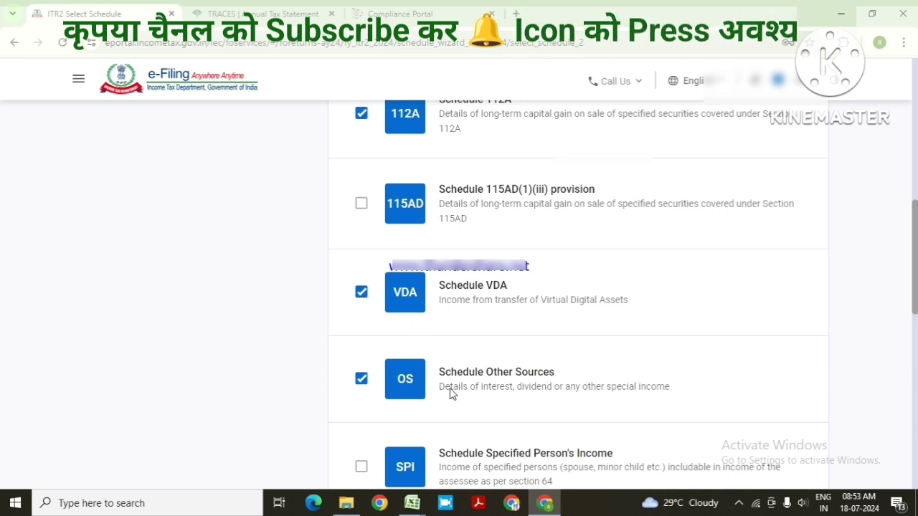
- Continue with the selected income schedules and accept the note about enabled and disabled schedules
scroll(492, 394, "down", 3)
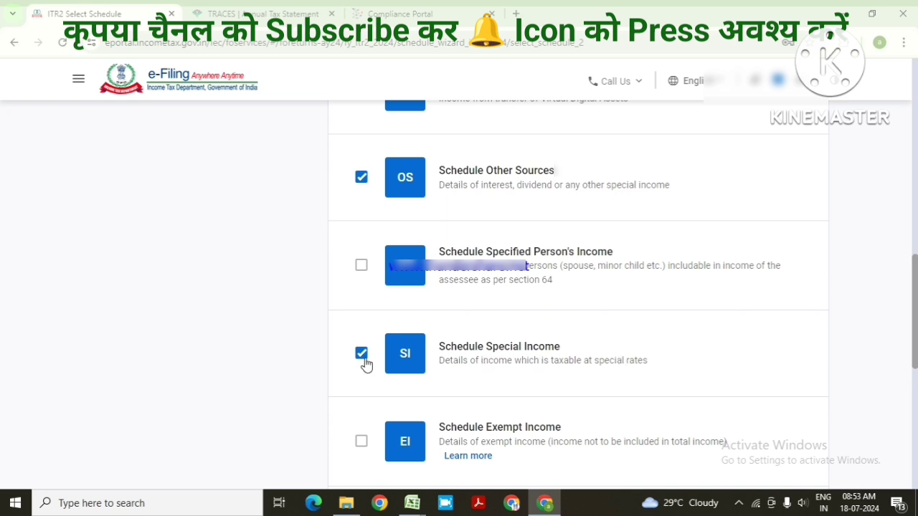
scroll(364, 364, "down", 7)
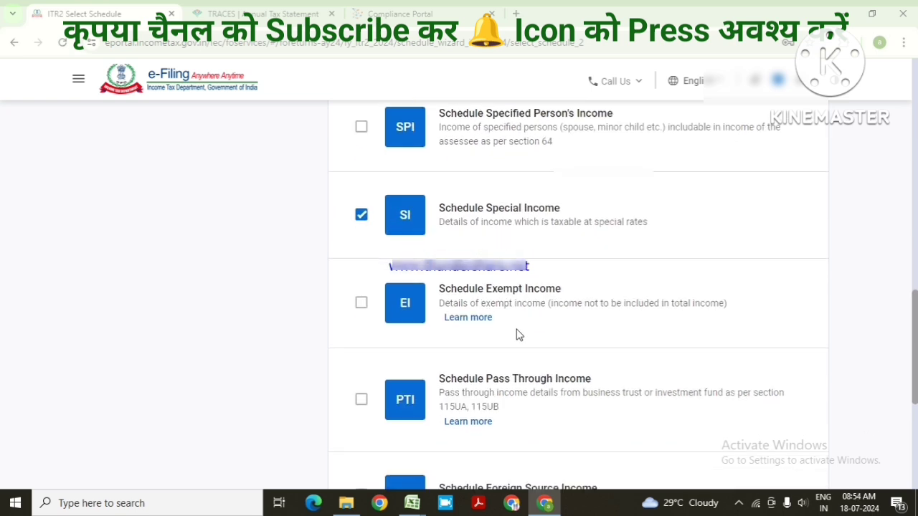
scroll(524, 385, "up", 4)
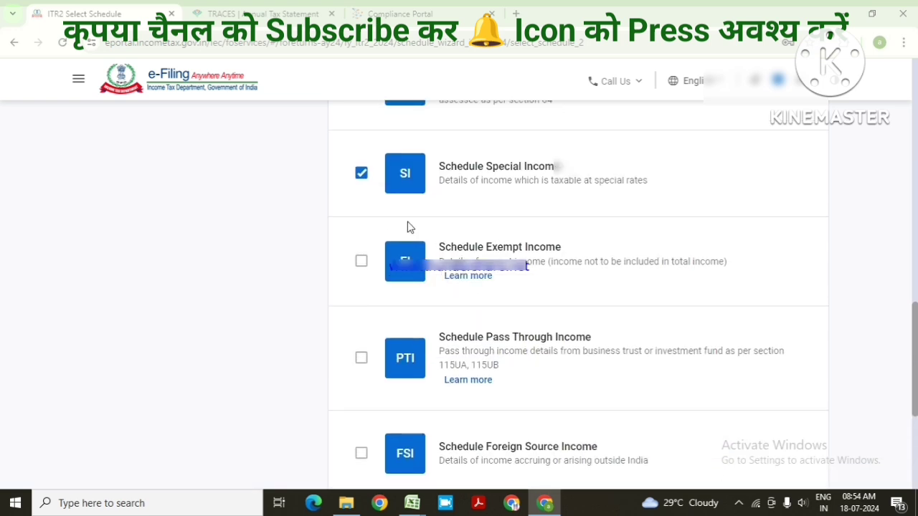
scroll(513, 427, "down", 1)
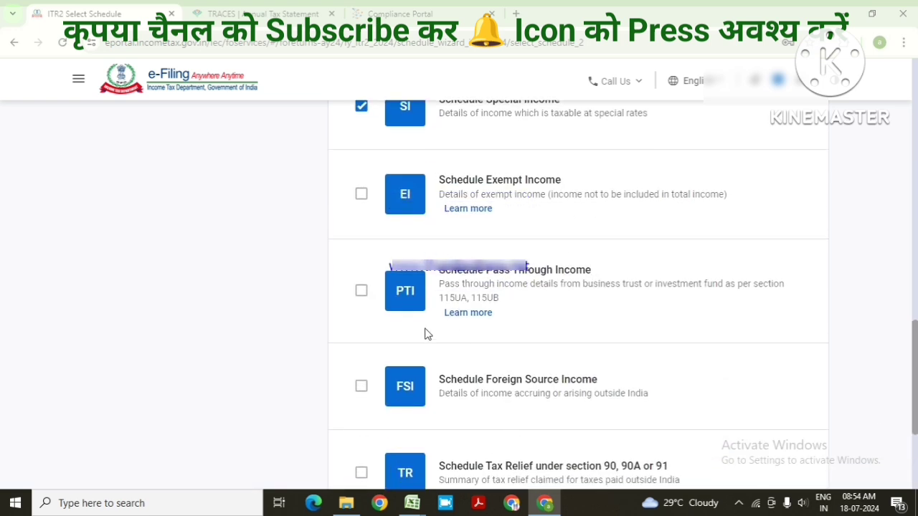
scroll(485, 322, "down", 3)
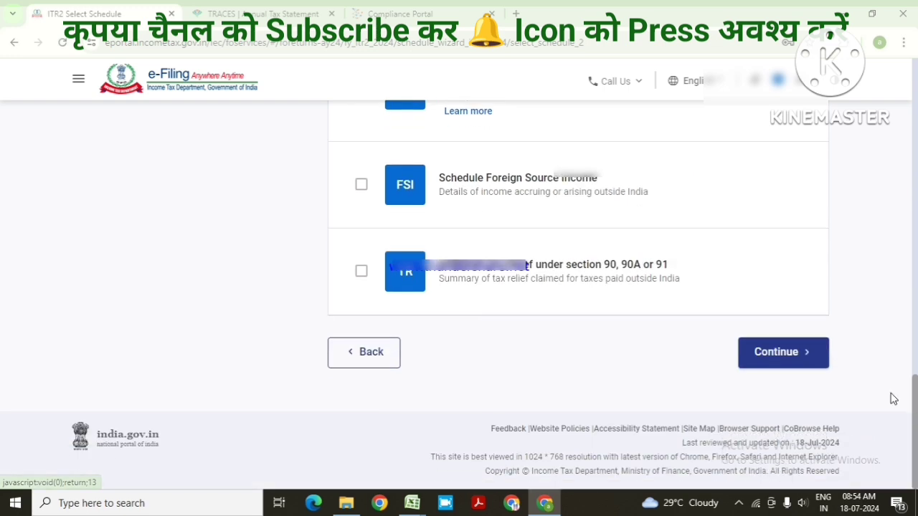
left_click(782, 365)
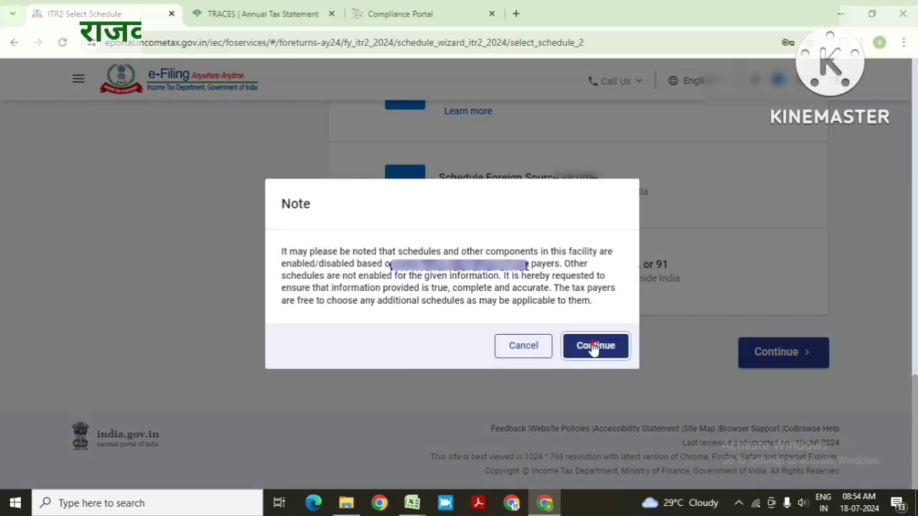
left_click(592, 347)
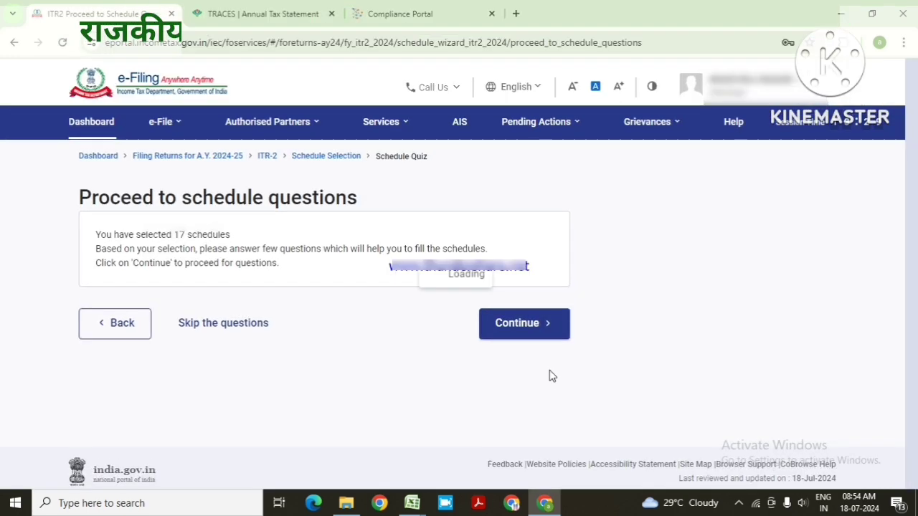
- Skip the schedule questions, acknowledge the pre-filled return notice and review the schedules listed in the Schedules Summary
left_click(222, 331)
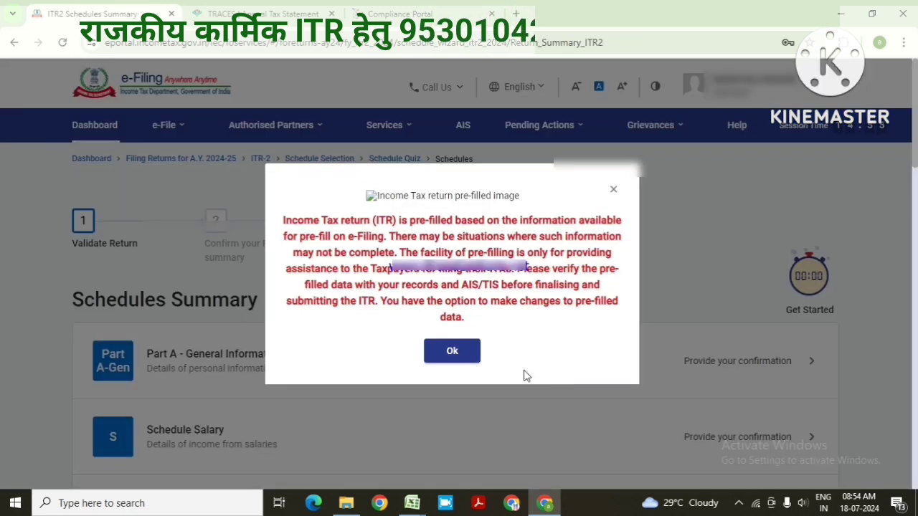
left_click(470, 352)
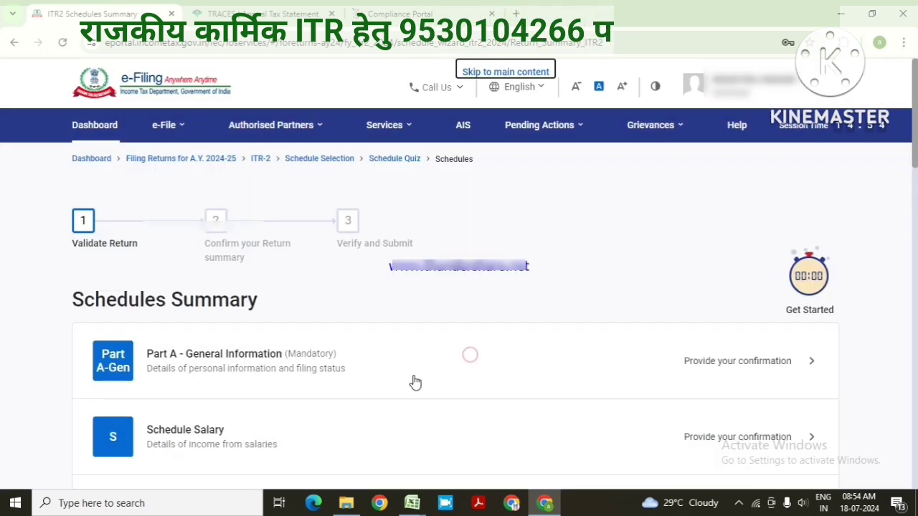
scroll(364, 332, "down", 3)
scroll(362, 297, "up", 2)
scroll(286, 295, "down", 1)
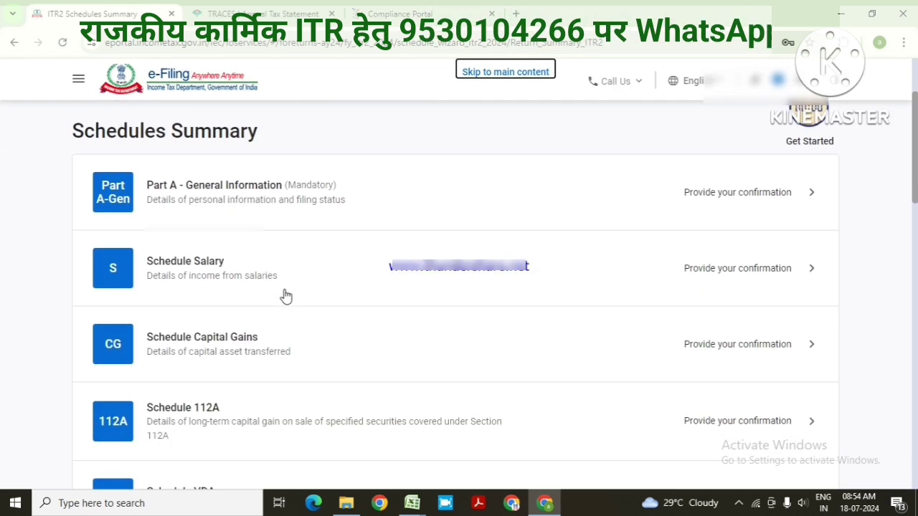
scroll(299, 291, "down", 15)
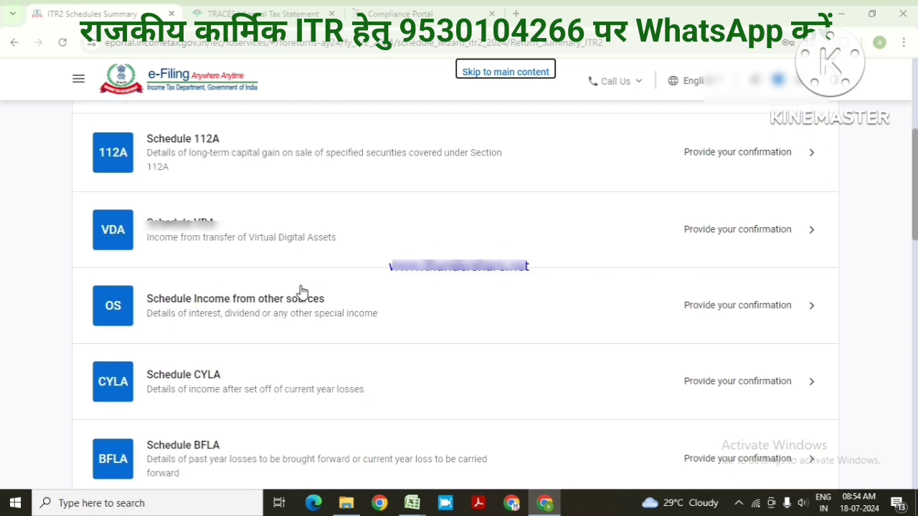
scroll(301, 291, "up", 12)
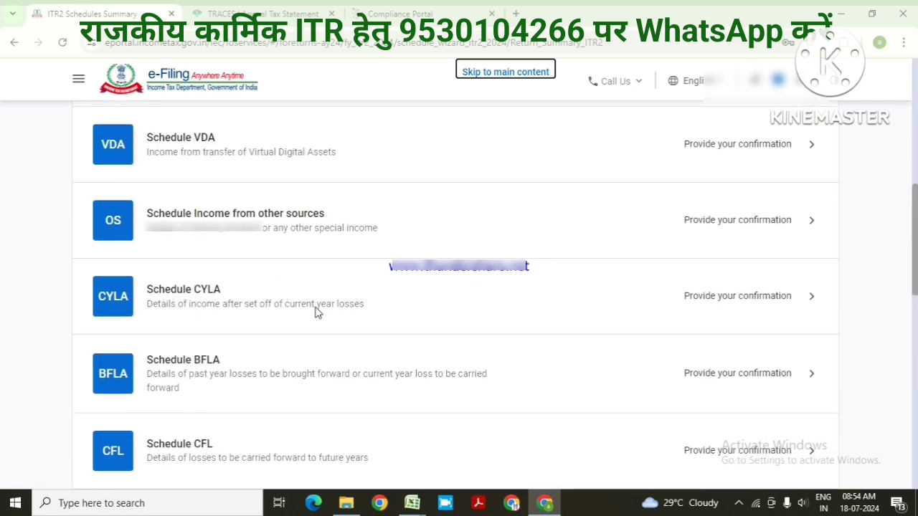
scroll(342, 270, "up", 3)
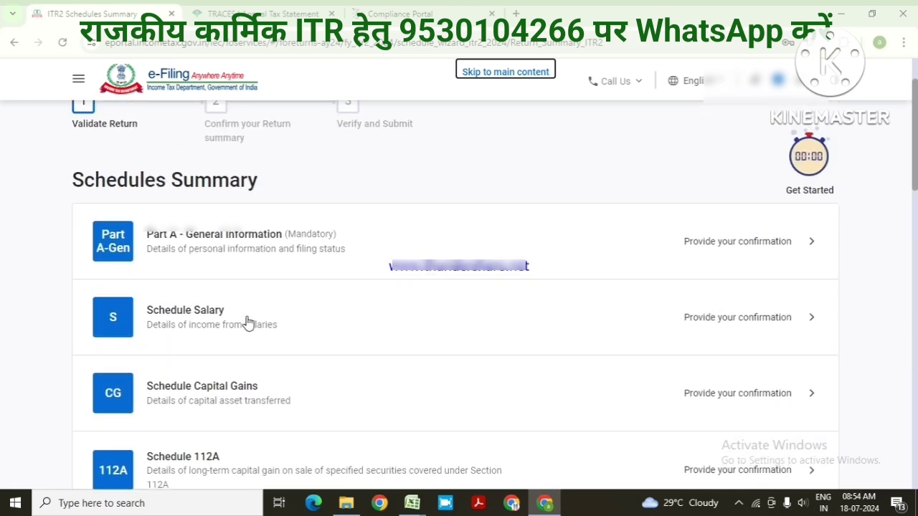
- Open Part A - General Information and set the Filing Status to filed under section 139(1)
left_click(292, 249)
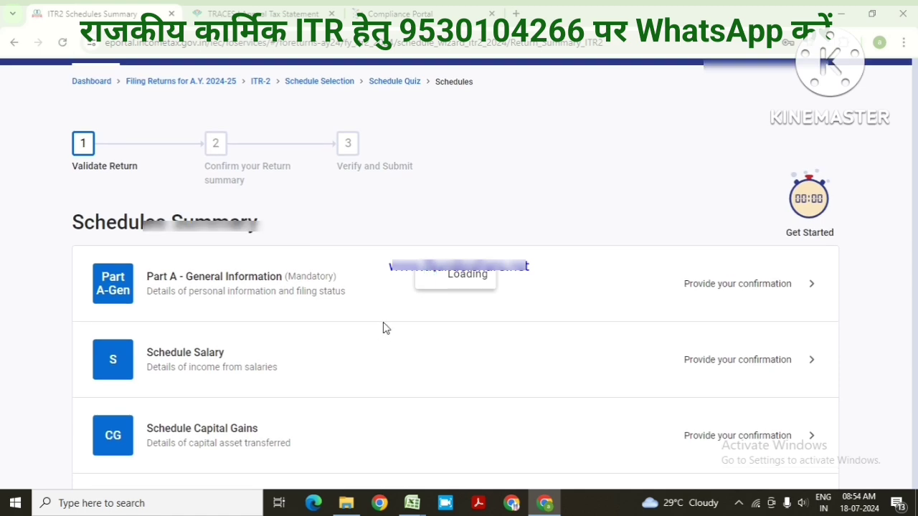
scroll(382, 357, "down", 10)
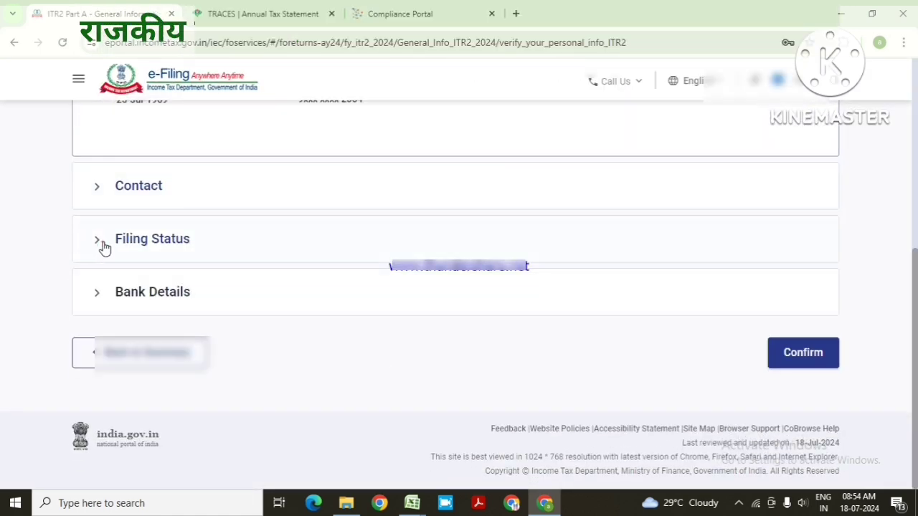
left_click(101, 244)
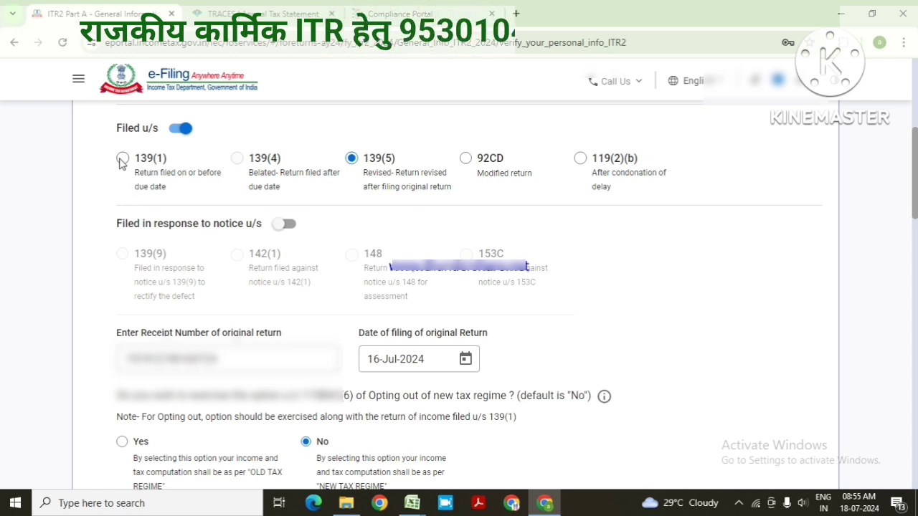
left_click(122, 159)
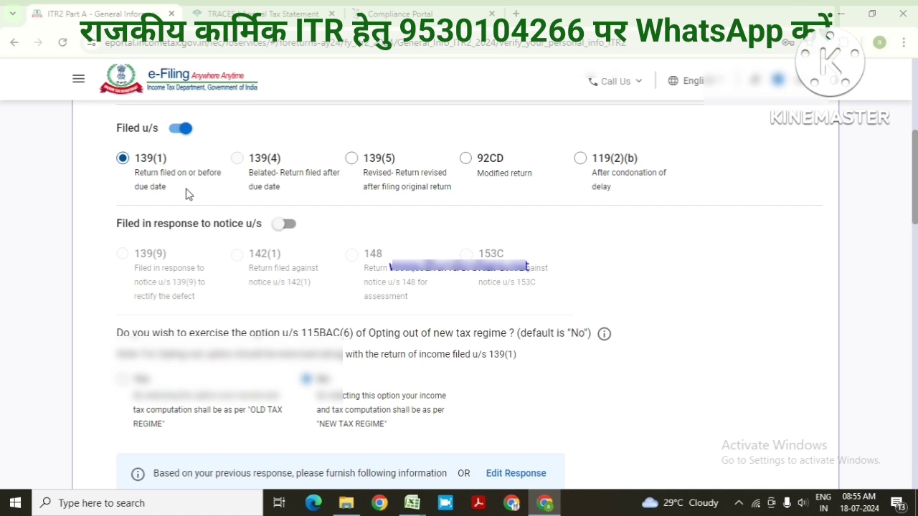
- Set the residential status to Resident with the condition of 182 days or more in India during the previous year, section 6(1)(a)
scroll(118, 329, "down", 2)
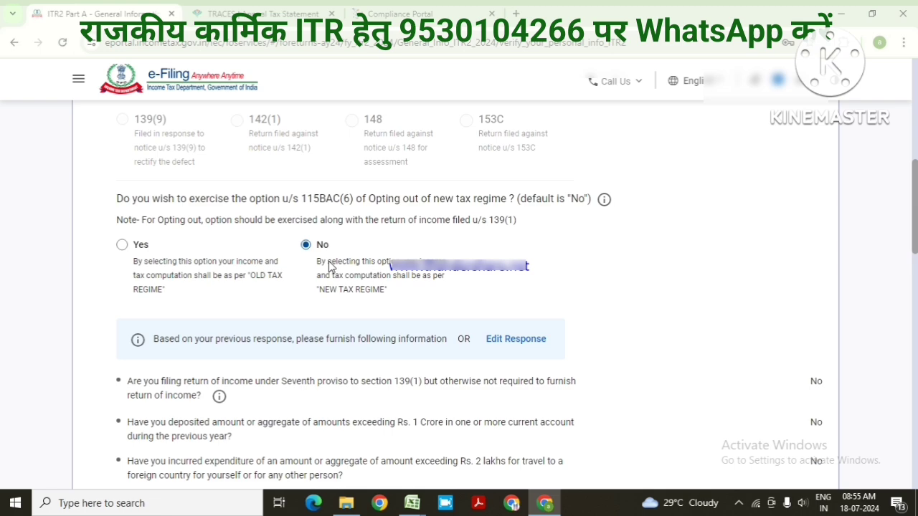
scroll(330, 264, "down", 5)
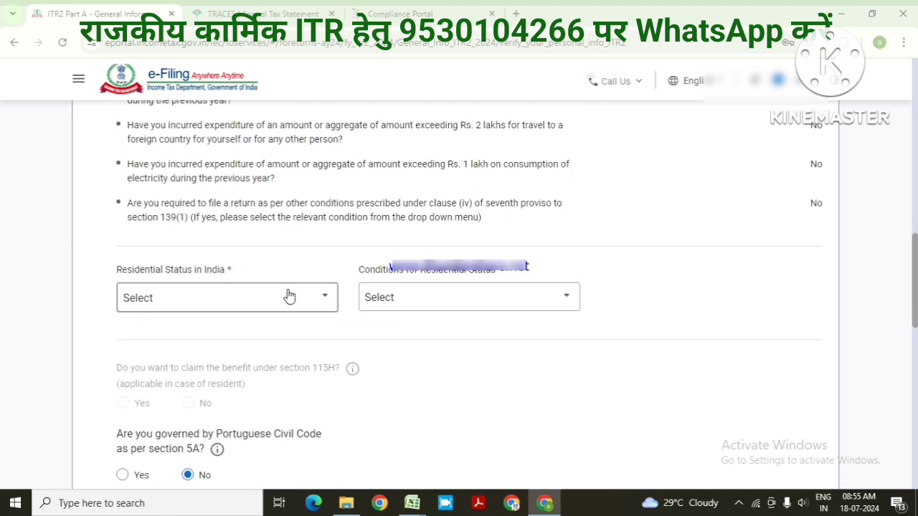
left_click(287, 298)
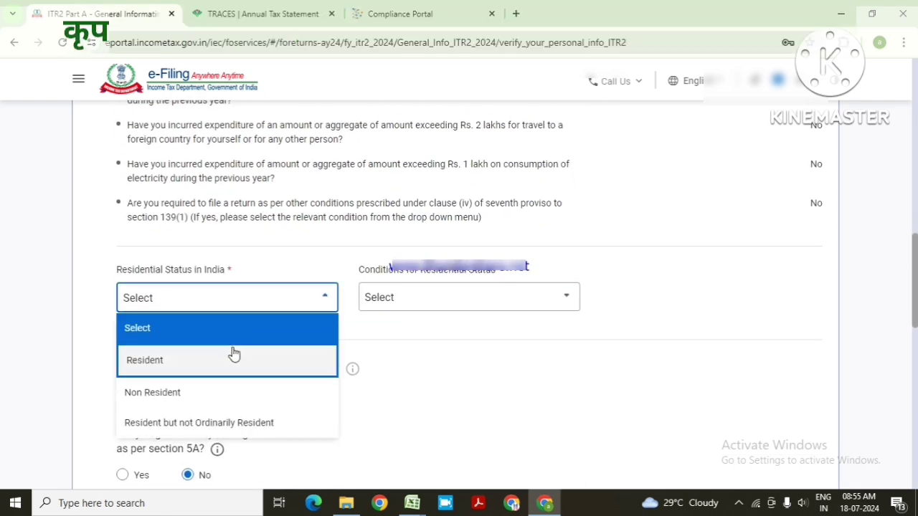
left_click(227, 360)
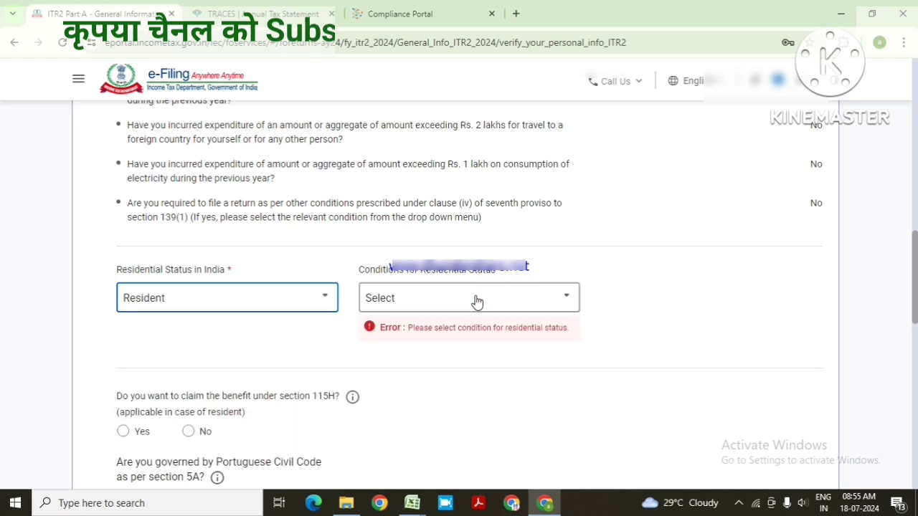
left_click(473, 296)
left_click(449, 364)
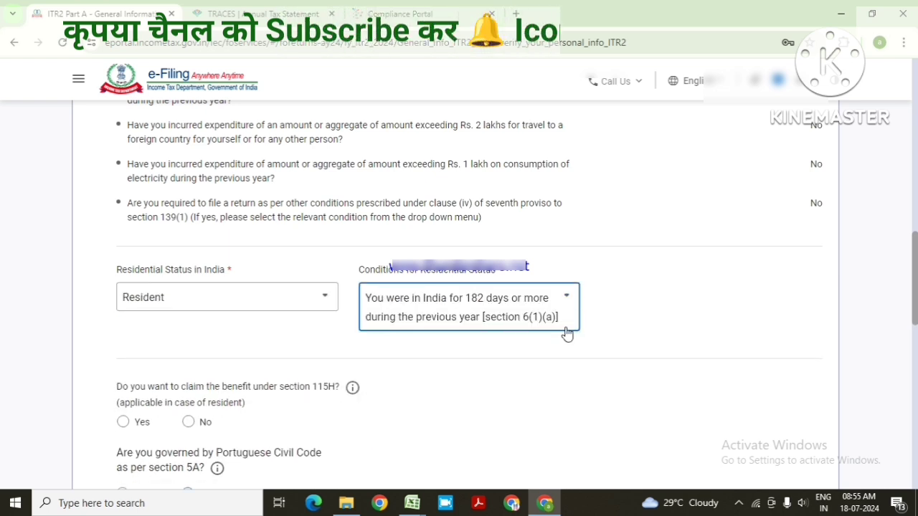
- Answer No to claiming the section 115H benefit, to being an FPI and to having been a company director
scroll(467, 356, "down", 2)
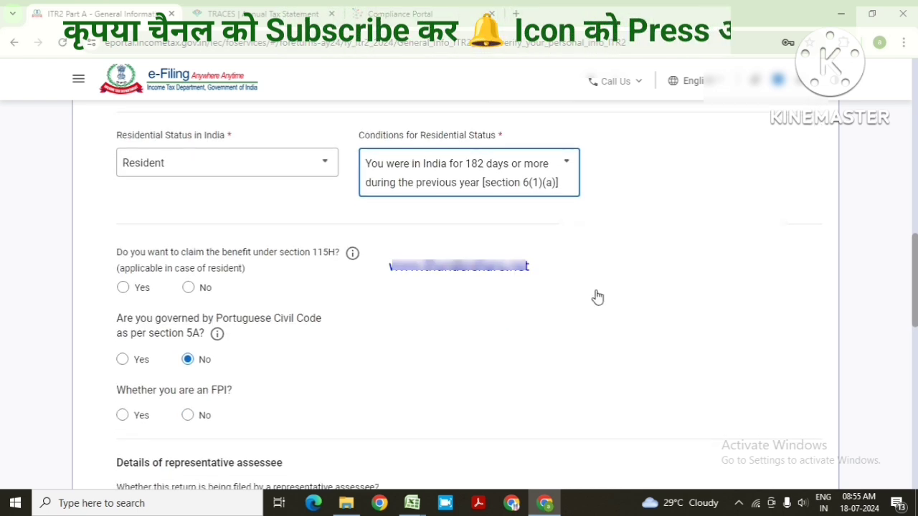
left_click(188, 287)
scroll(271, 316, "down", 2)
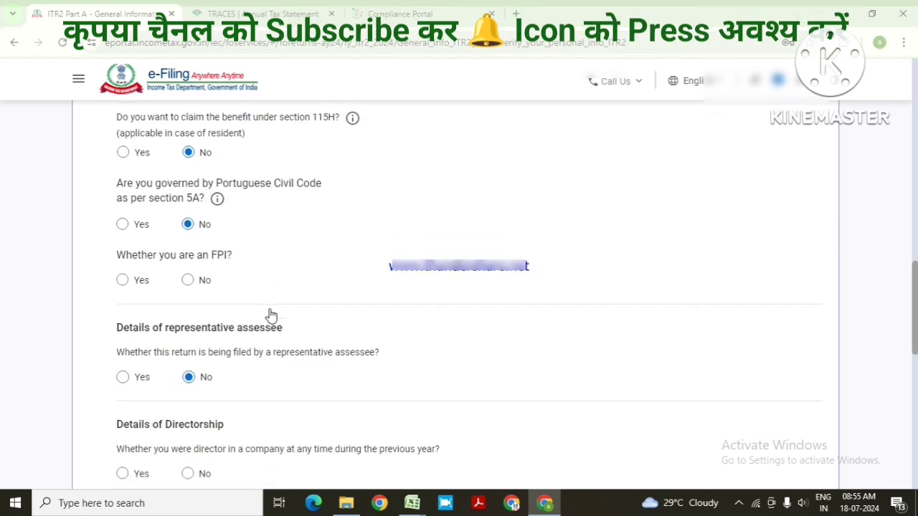
left_click(188, 280)
scroll(212, 336, "down", 2)
left_click(205, 340)
scroll(238, 340, "down", 3)
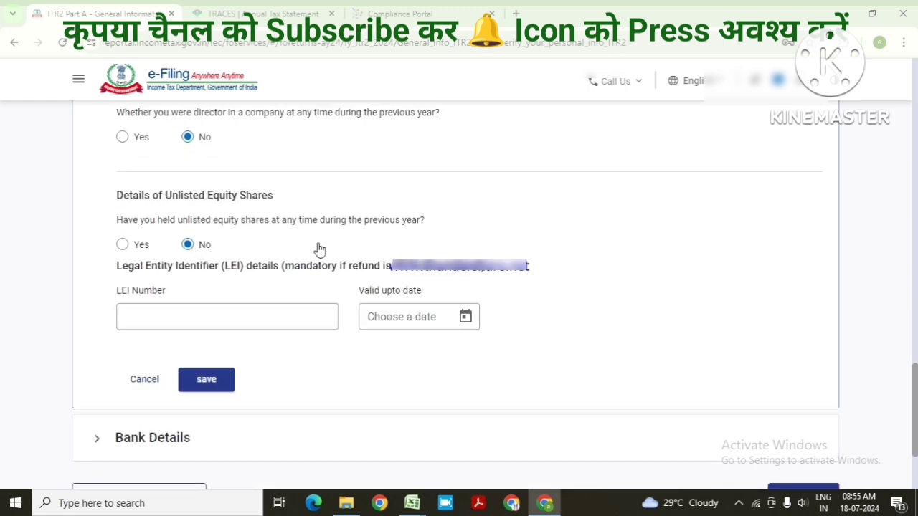
- Save the Filing Status details and confirm Part A - General Information
scroll(315, 273, "down", 1)
left_click(206, 312)
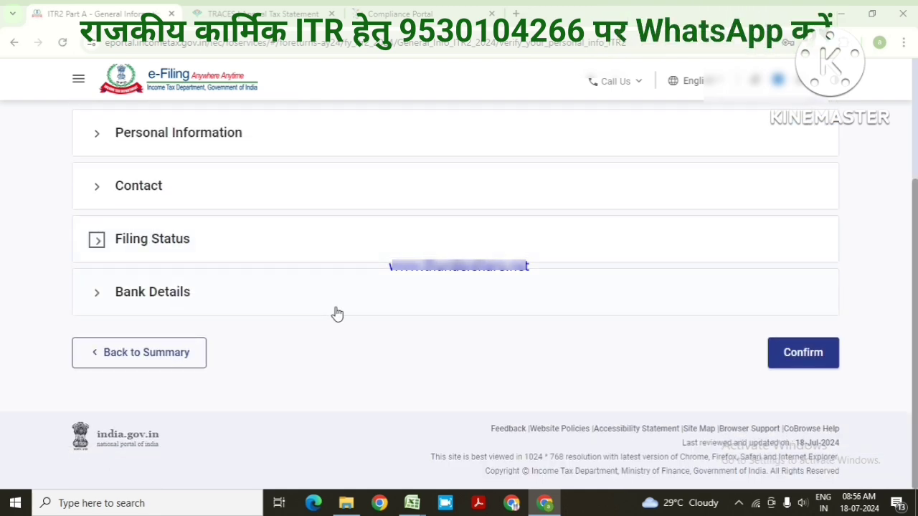
left_click(814, 362)
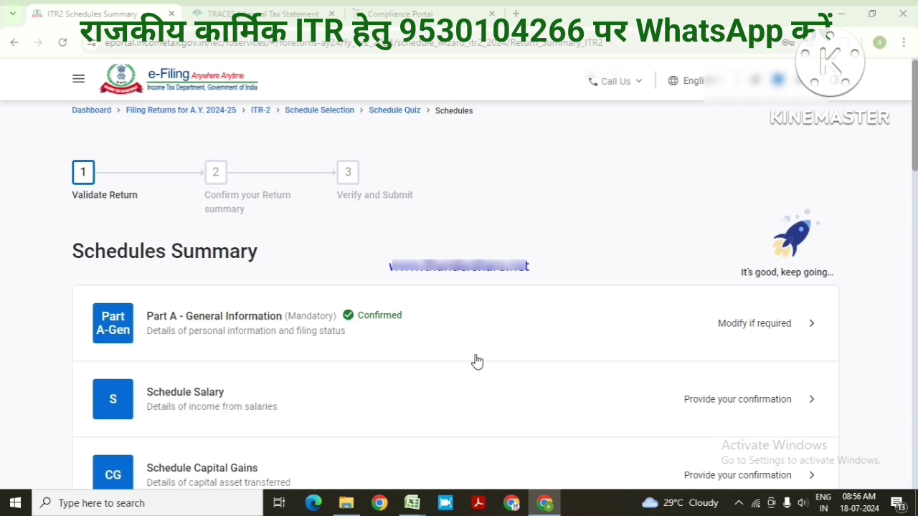
- Open Schedule Salary and start adding the salary breakup details for Employer 1
scroll(476, 361, "down", 1)
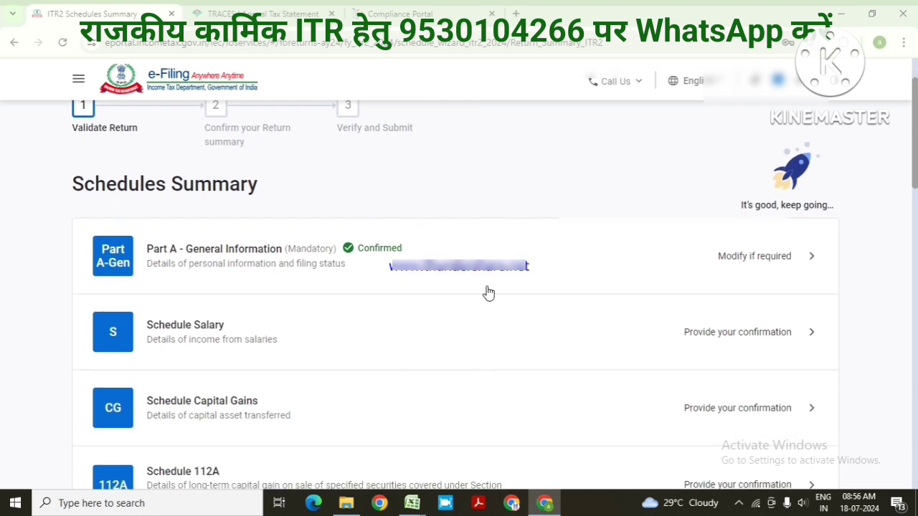
left_click(258, 347)
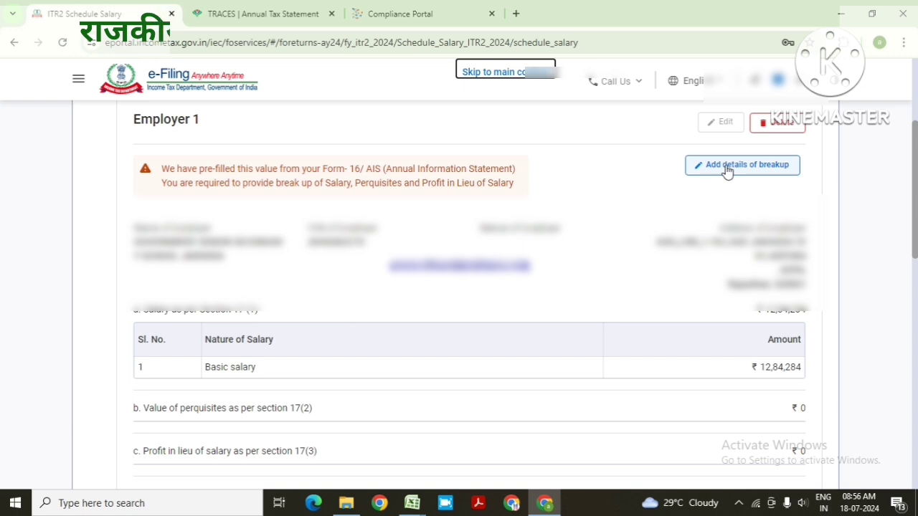
left_click(726, 169)
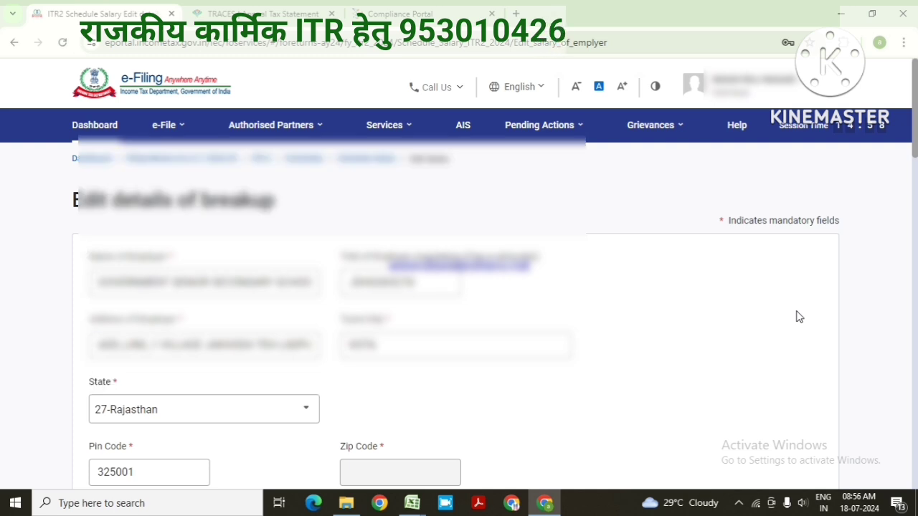
- Set the nature of employer to State Government in the employer's breakup details
scroll(797, 316, "down", 3)
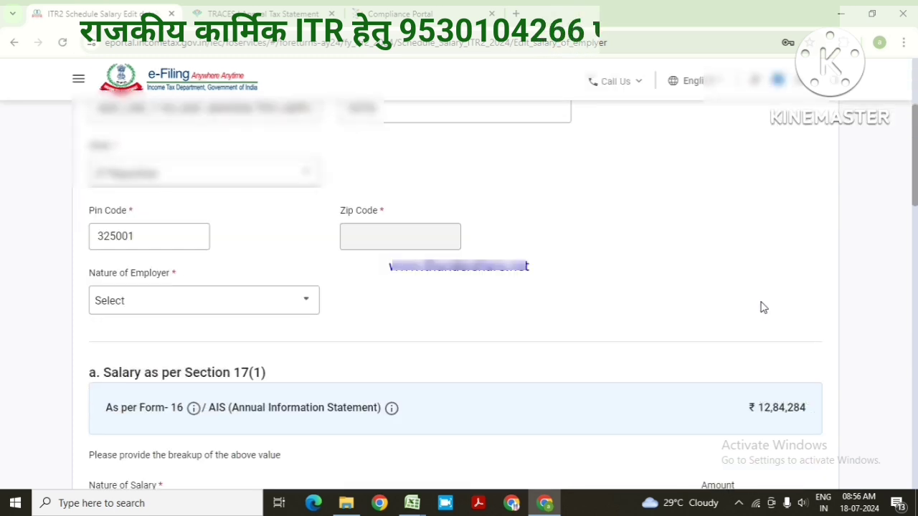
left_click(255, 307)
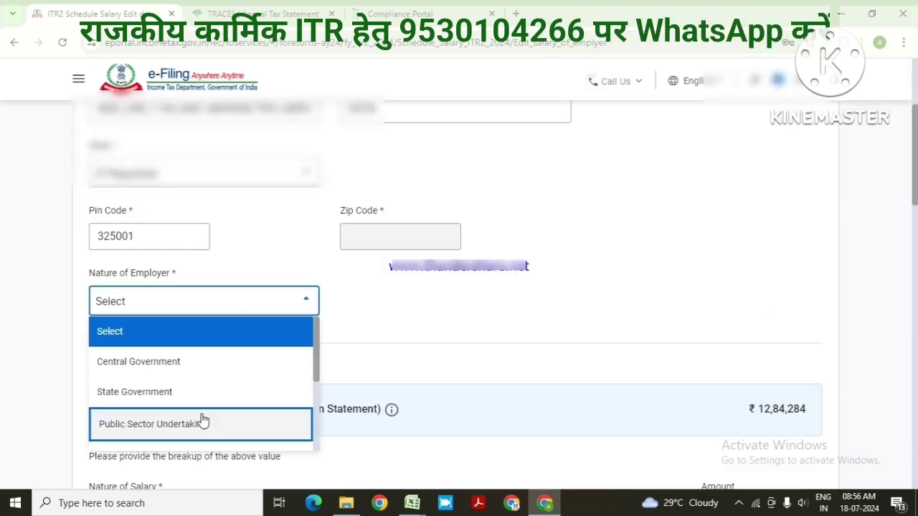
scroll(199, 411, "down", 3)
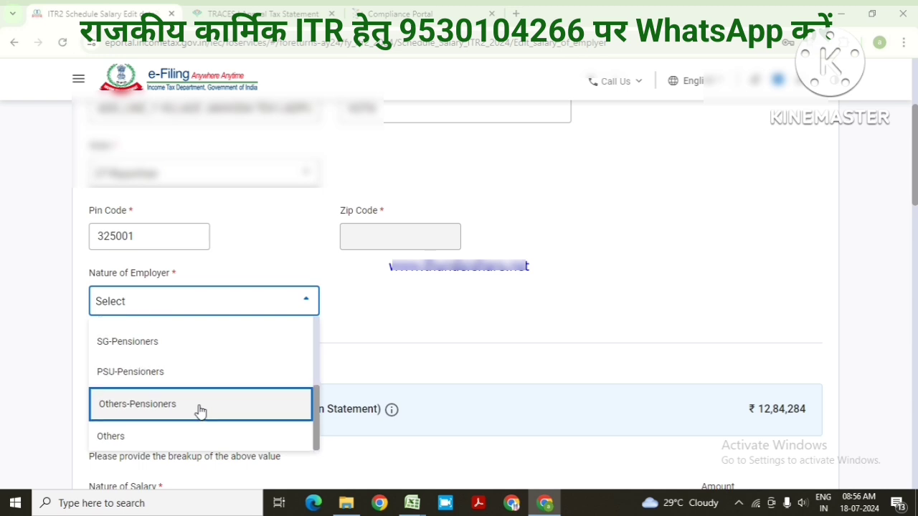
scroll(199, 410, "up", 4)
left_click(156, 396)
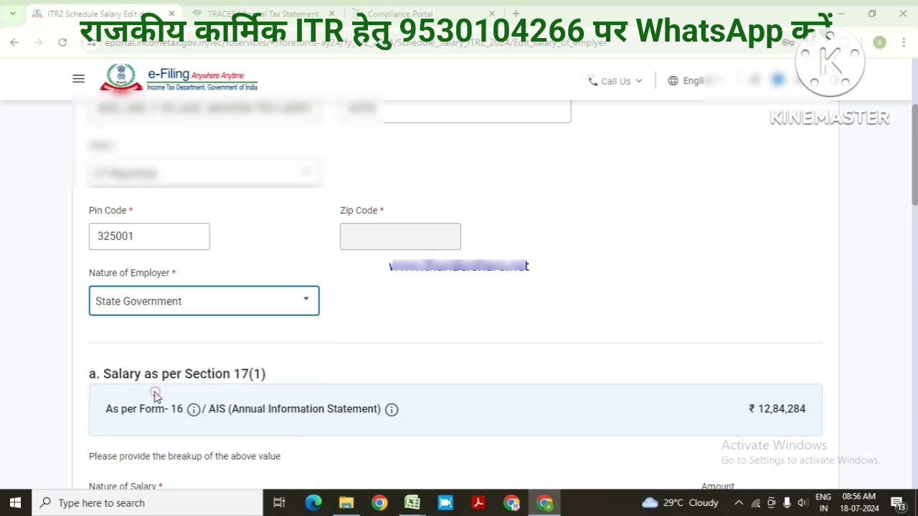
scroll(422, 375, "down", 3)
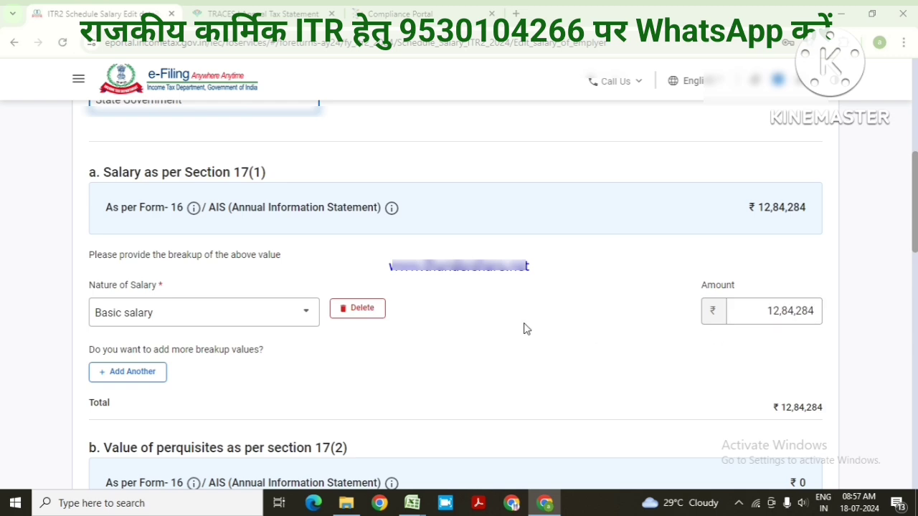
- Delete the empty perquisite row under section 17(2) and the empty profit in lieu of salary row under section 17(3)
scroll(513, 313, "down", 3)
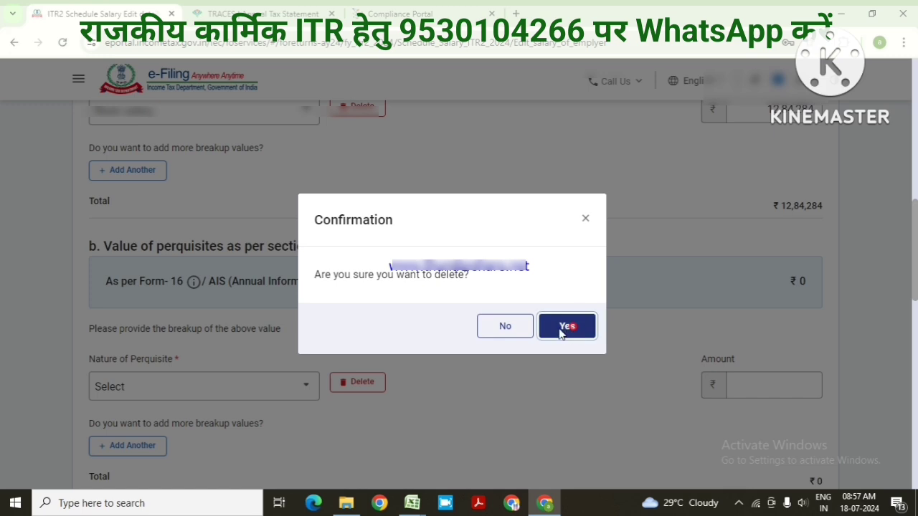
left_click(560, 327)
scroll(493, 334, "down", 3)
scroll(493, 334, "up", 1)
scroll(459, 324, "down", 2)
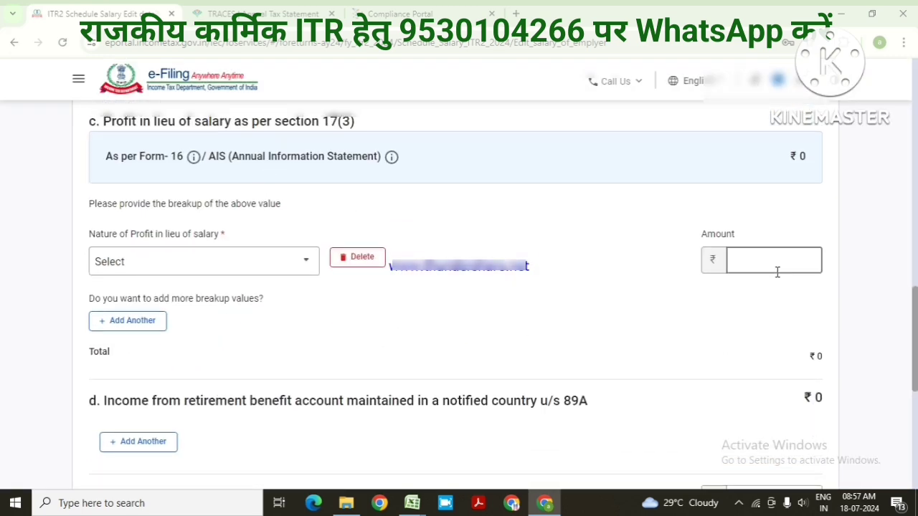
left_click(359, 258)
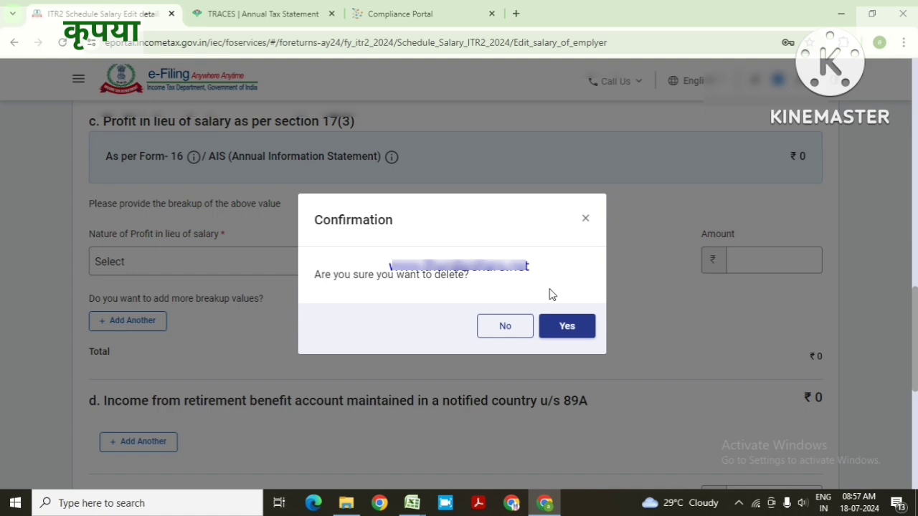
left_click(566, 327)
- Save the salary breakup details for Employer 1
scroll(461, 315, "down", 2)
scroll(465, 313, "up", 1)
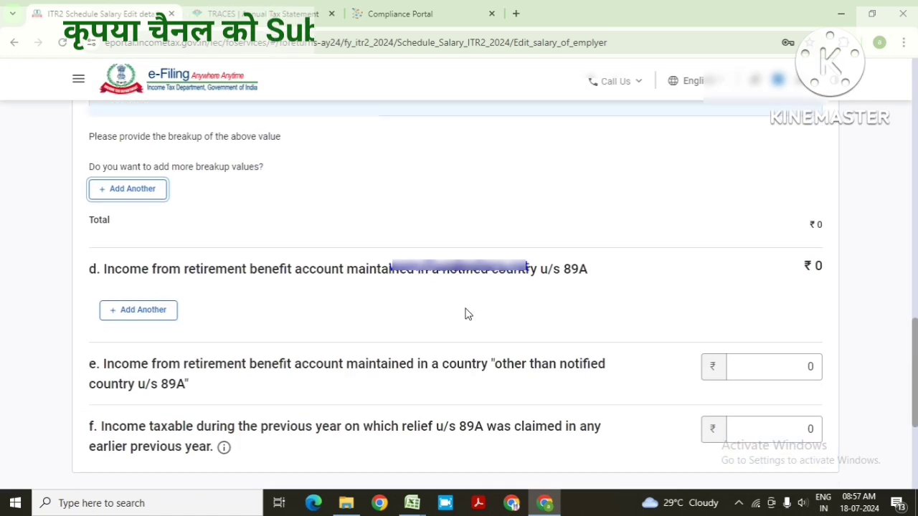
scroll(465, 313, "down", 2)
scroll(303, 320, "down", 2)
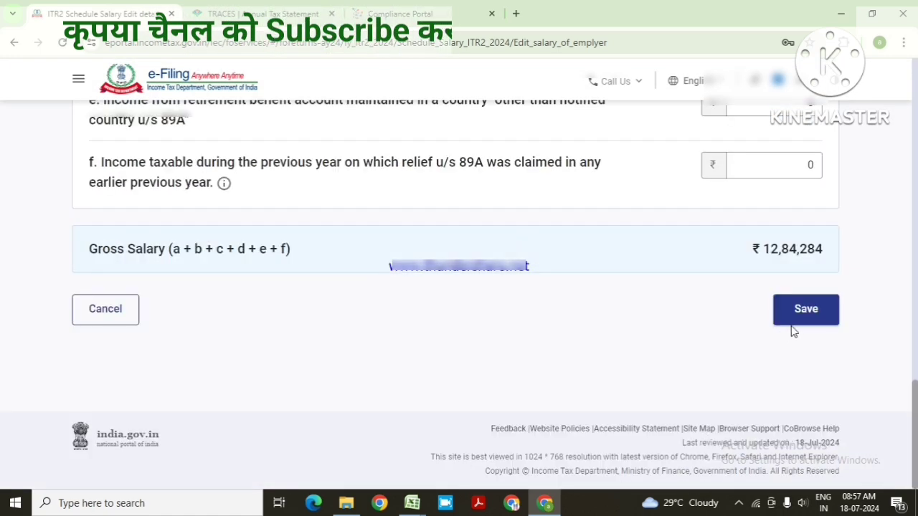
left_click(803, 310)
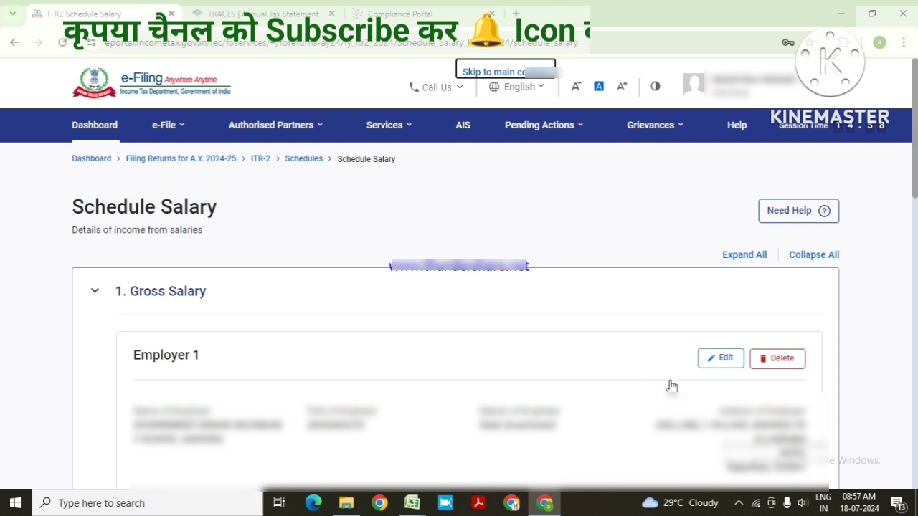
- Reopen Employer 1's breakup details for editing and select Basic salary as the nature of salary under section 17(1)
scroll(668, 380, "down", 2)
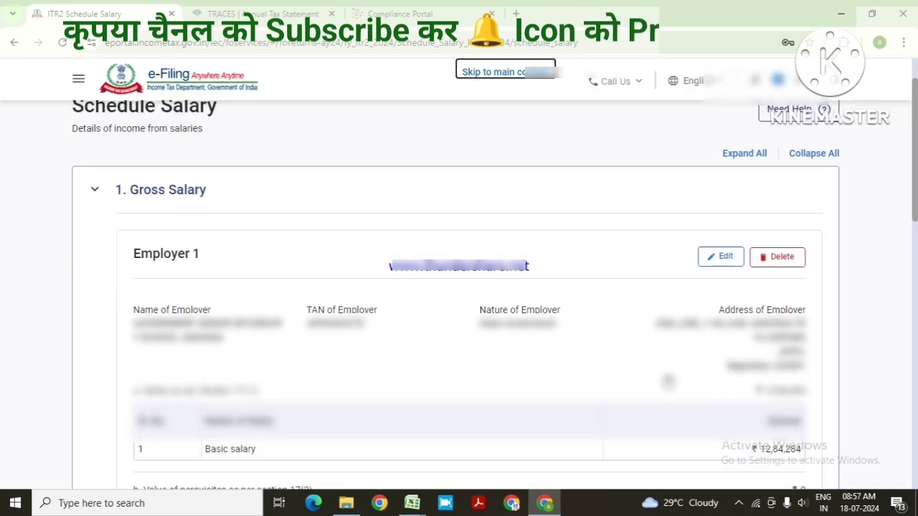
left_click(721, 257)
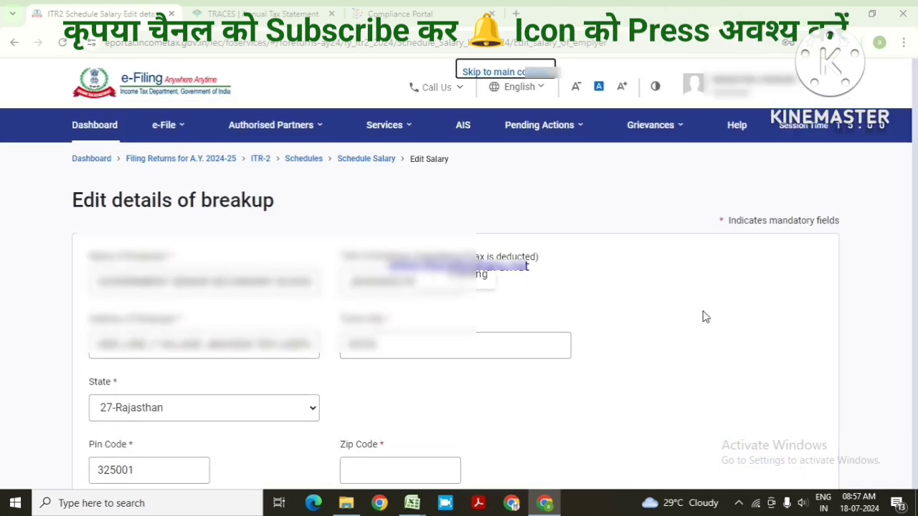
scroll(686, 342, "down", 6)
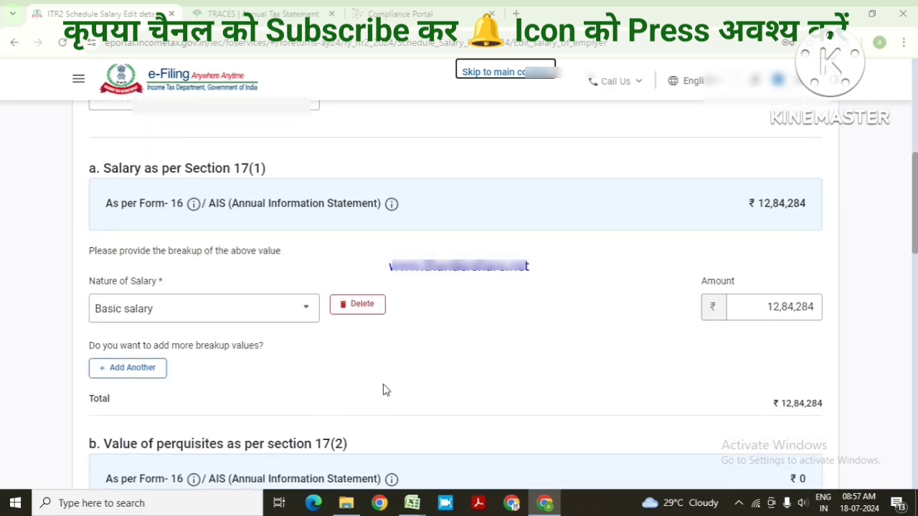
left_click(303, 313)
scroll(229, 266, "down", 1)
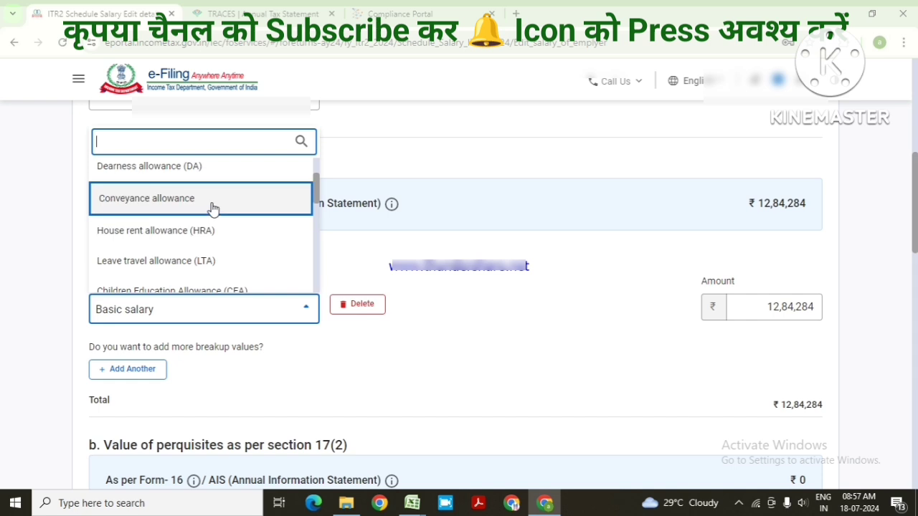
scroll(240, 240, "down", 2)
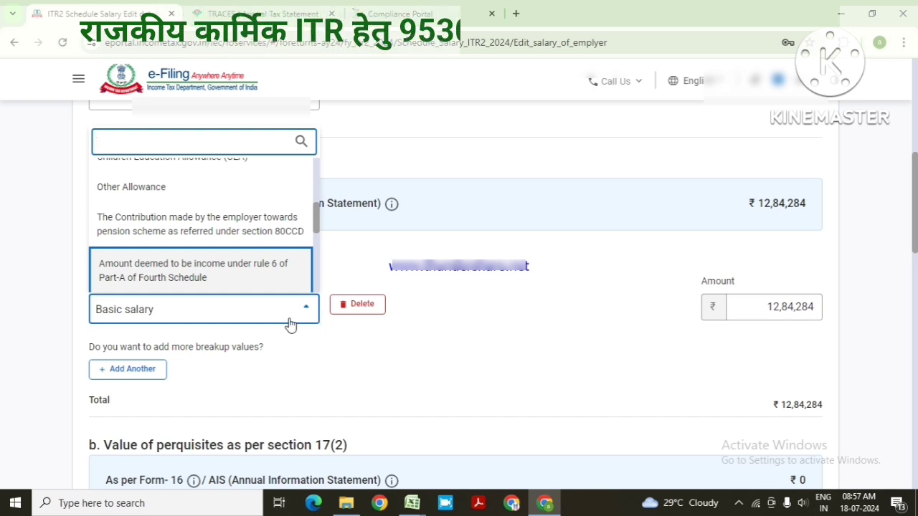
scroll(240, 243, "up", 10)
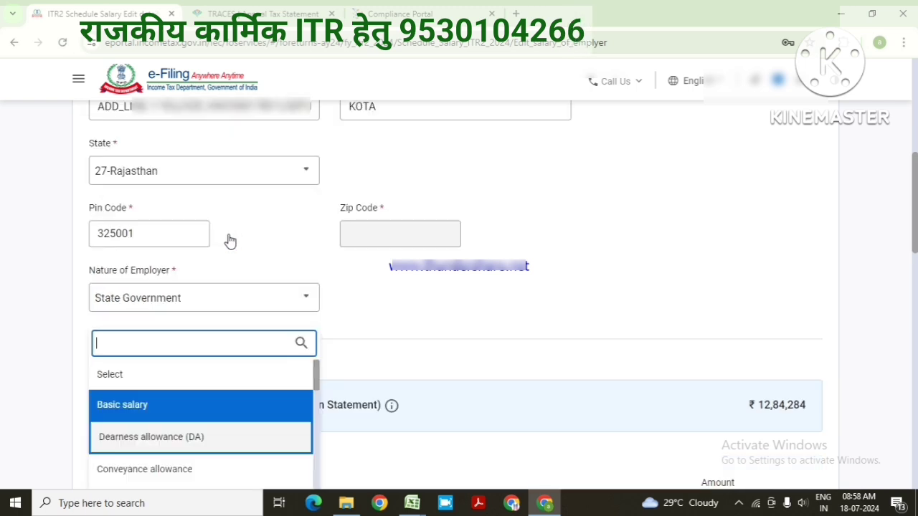
left_click(170, 410)
- Save the reopened employer breakup, review the gross salary entries and confirm Schedule Salary
scroll(553, 351, "down", 3)
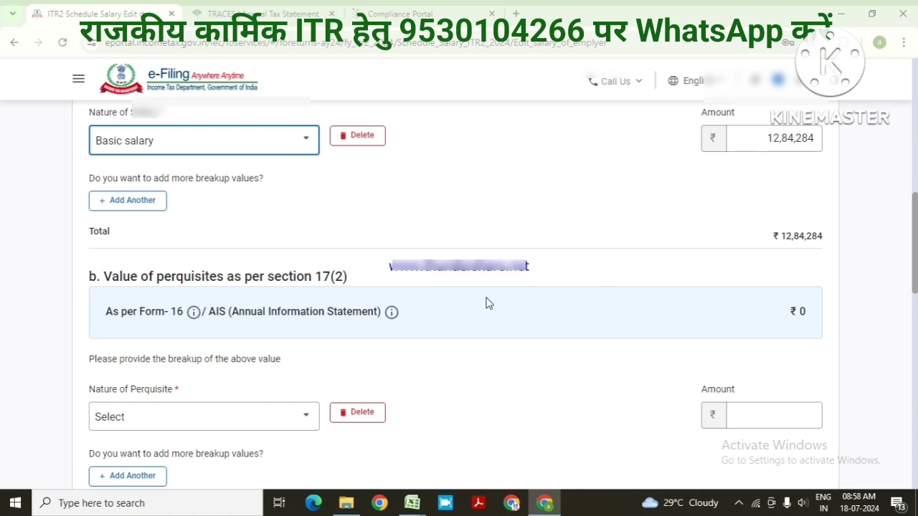
scroll(610, 340, "down", 10)
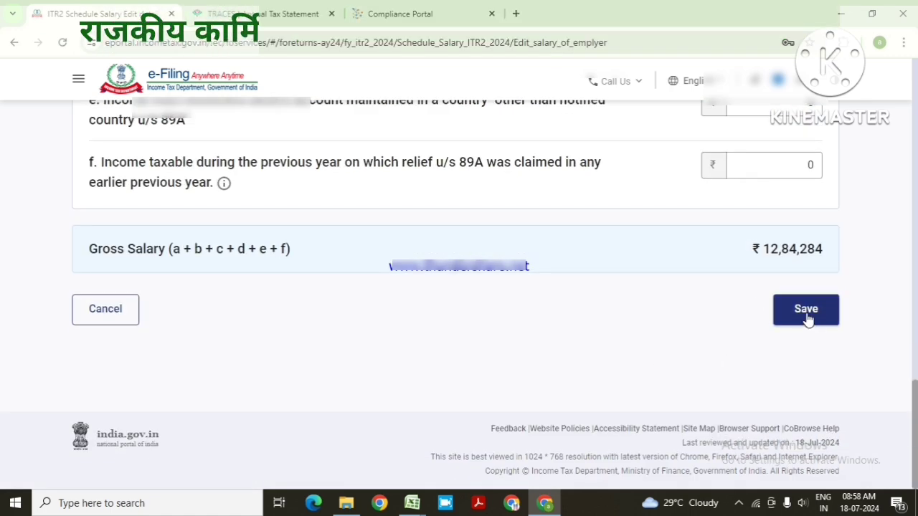
left_click(805, 308)
scroll(604, 345, "down", 7)
scroll(604, 352, "up", 2)
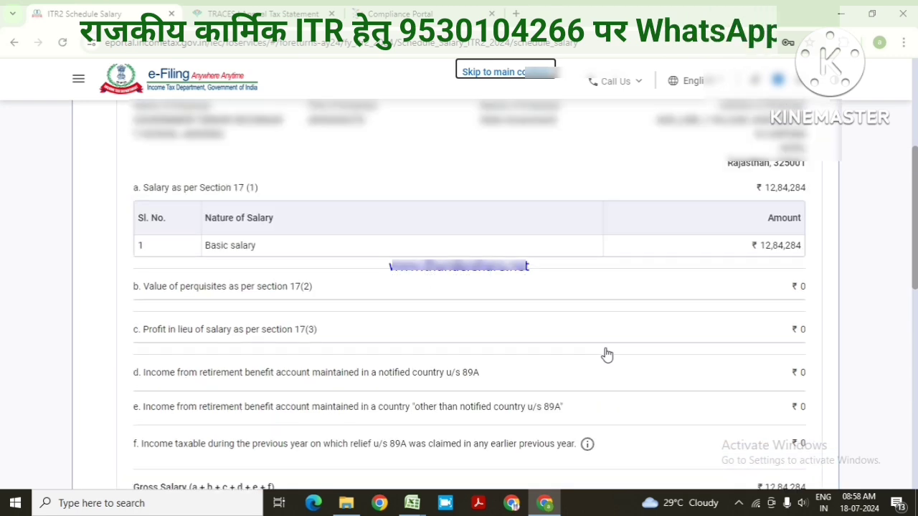
scroll(605, 352, "down", 2)
scroll(607, 352, "down", 6)
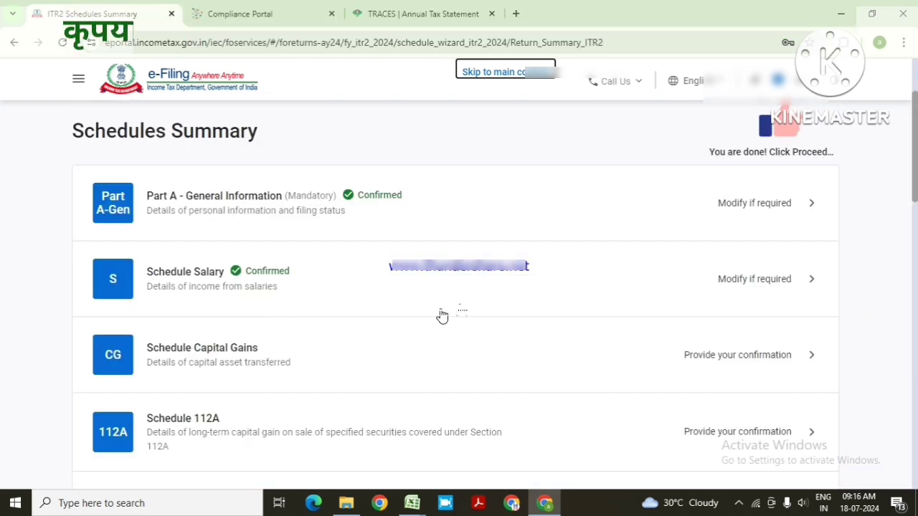
- Open Schedule Capital Gains and choose the STT-paid equity assets under section 111A and section 112A as the types sold
scroll(445, 355, "down", 2)
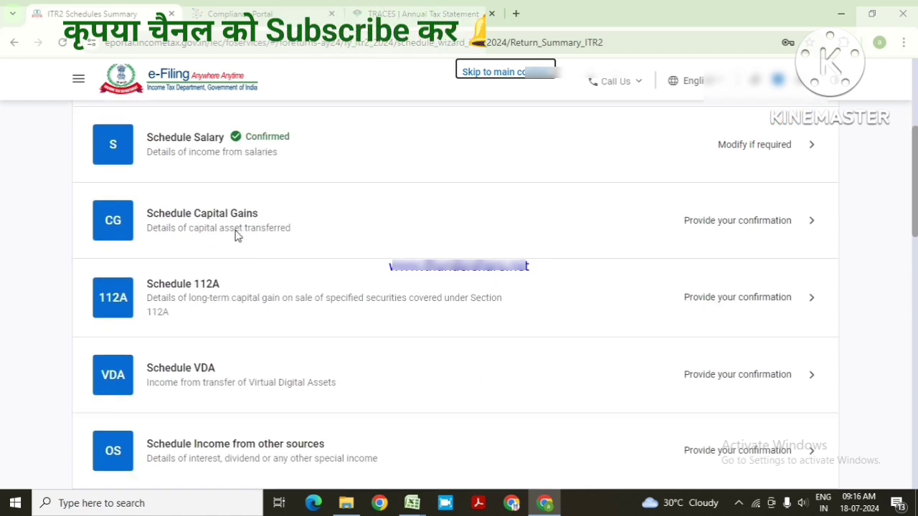
left_click(286, 228)
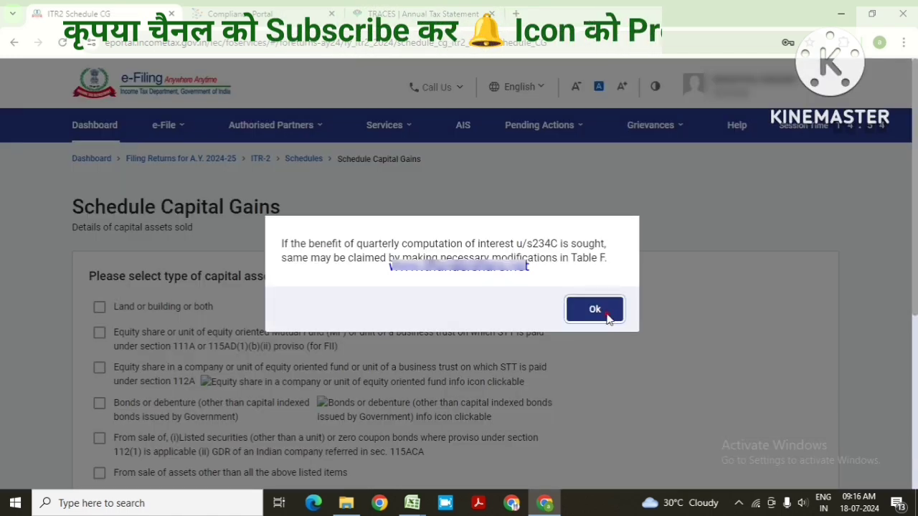
left_click(595, 310)
scroll(377, 307, "down", 3)
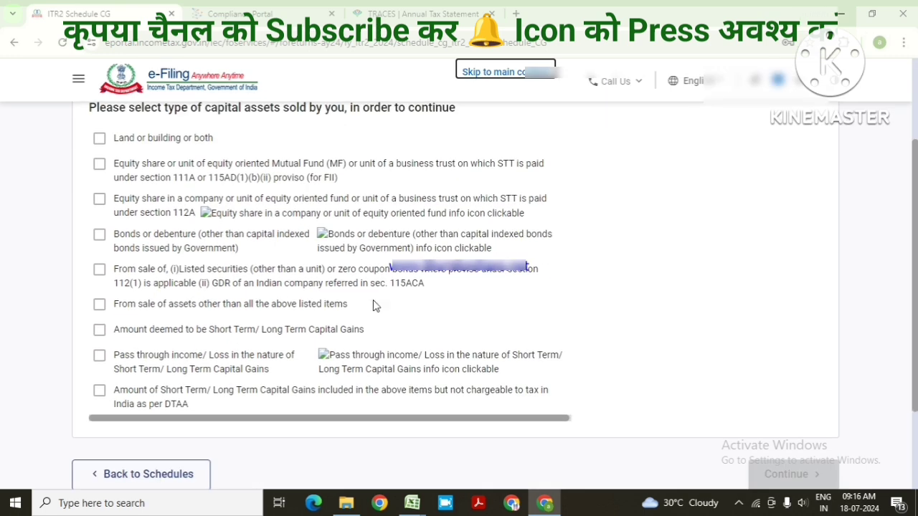
left_click(100, 167)
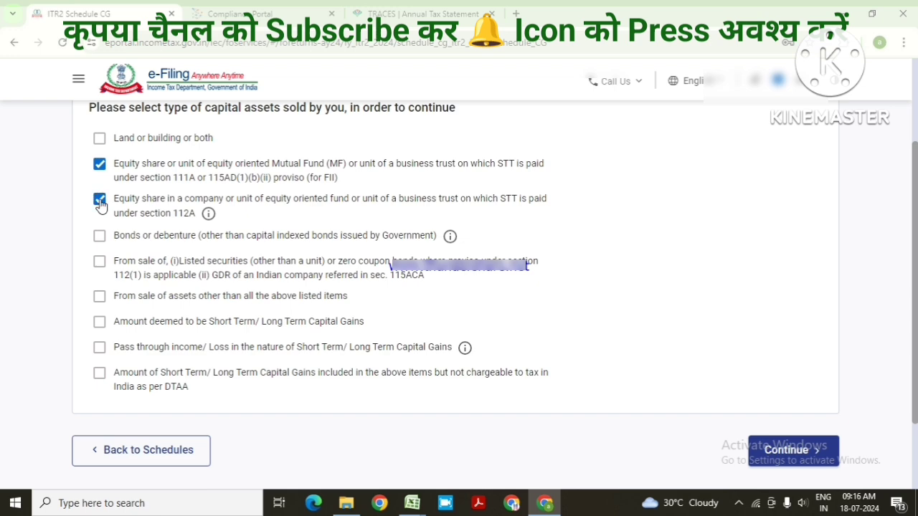
left_click(792, 453)
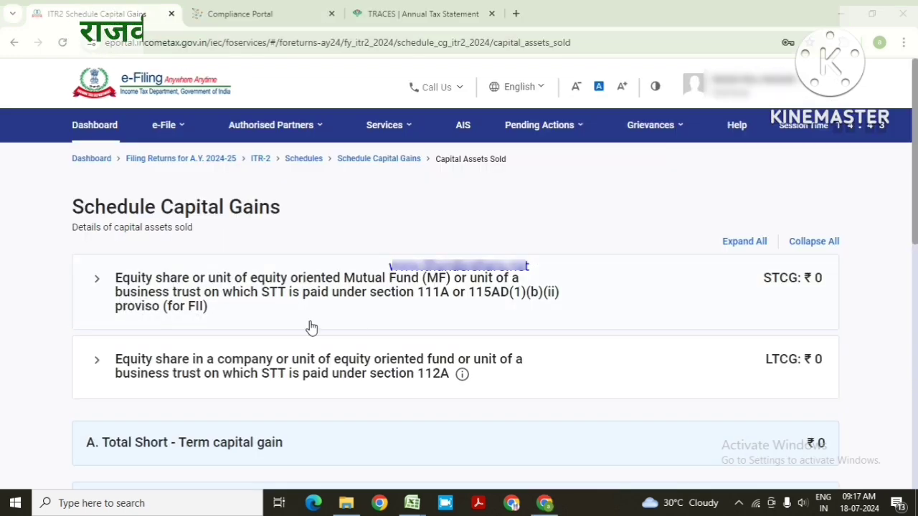
- Start adding the sale details for STT-paid equity shares or mutual funds under Section 111A
left_click(162, 294)
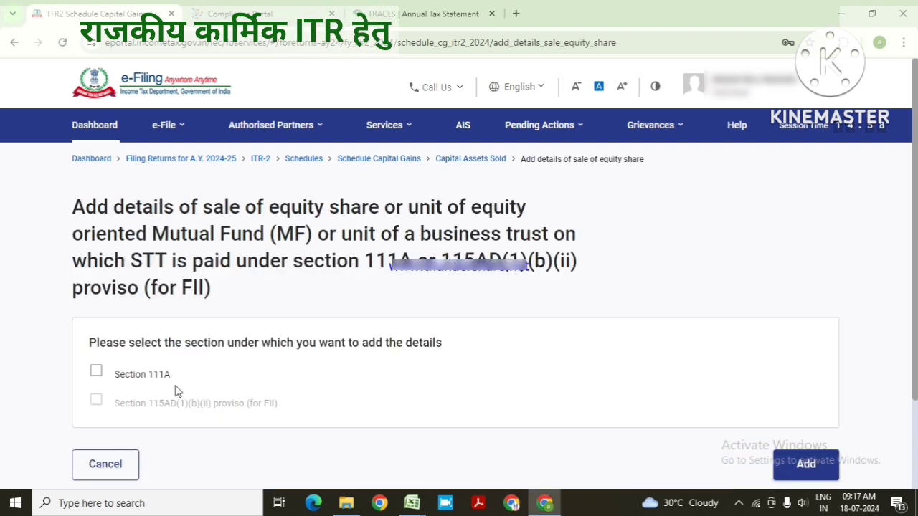
left_click(95, 374)
scroll(530, 366, "down", 3)
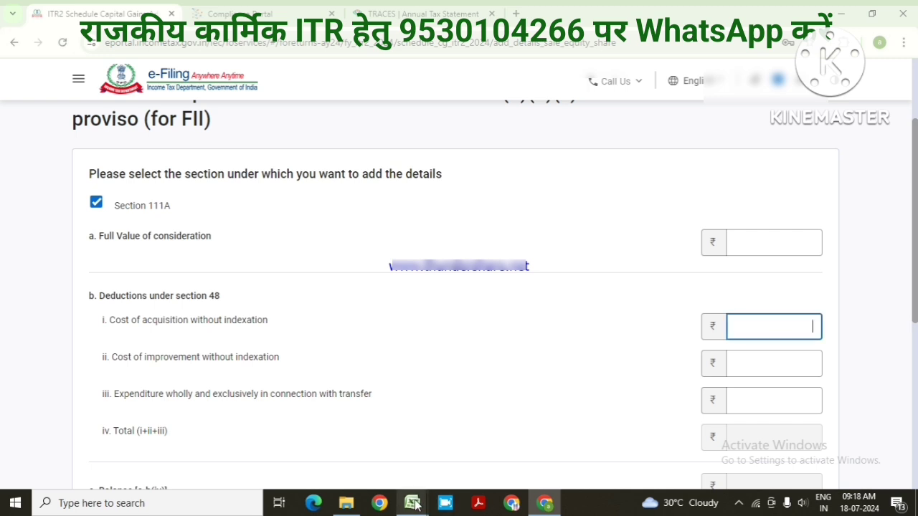
- Switch to Excel and examine the mutual funds capital gains report and the charges and realised P&L in the stocks report
mouse_move(416, 505)
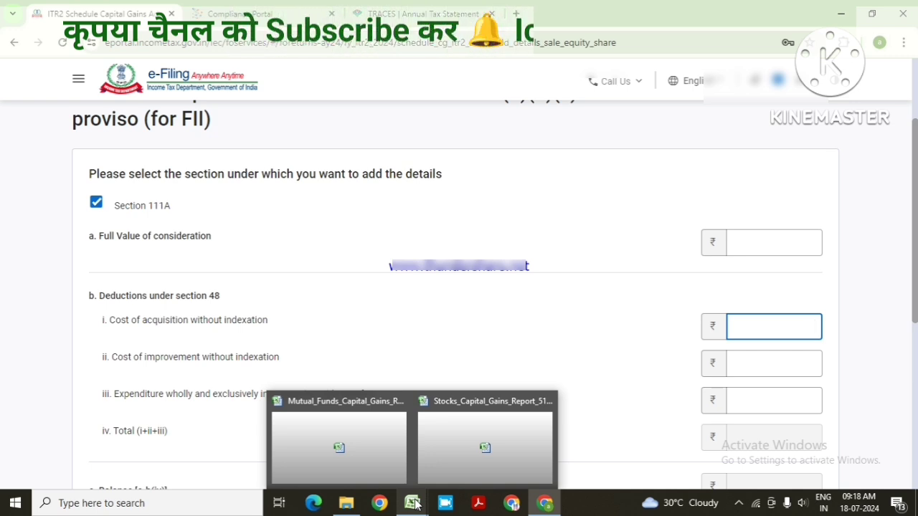
left_click(462, 466)
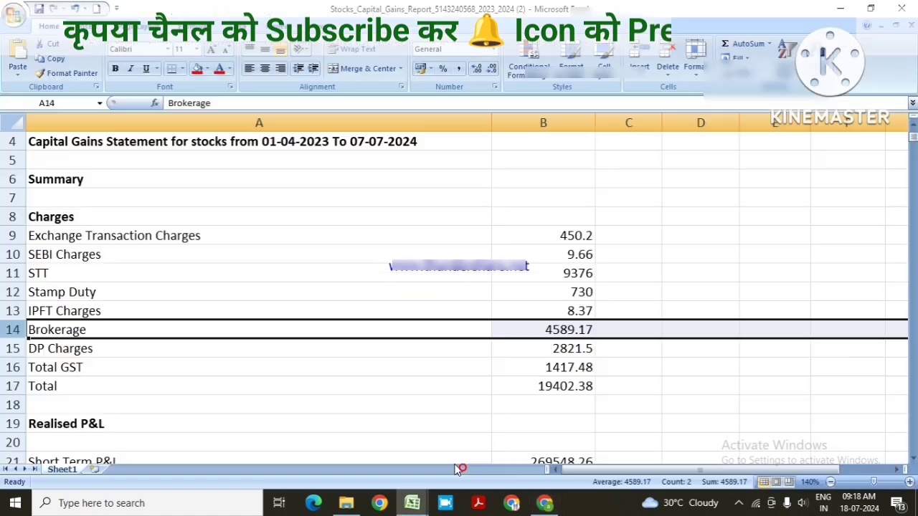
left_click(379, 463)
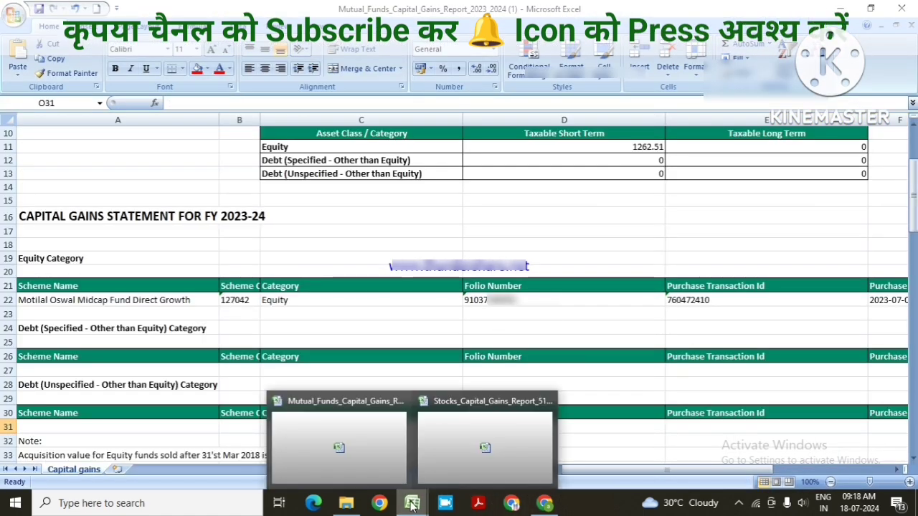
left_click(461, 469)
scroll(500, 403, "down", 2)
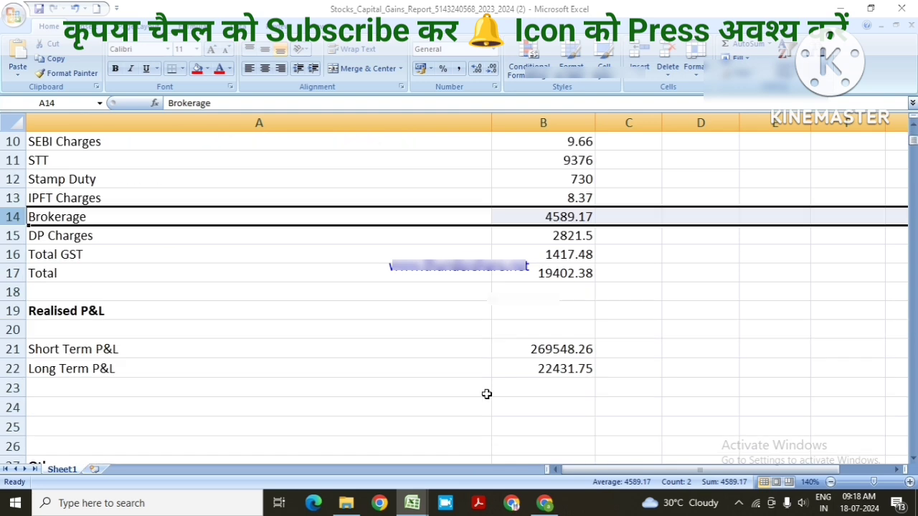
scroll(486, 393, "up", 3)
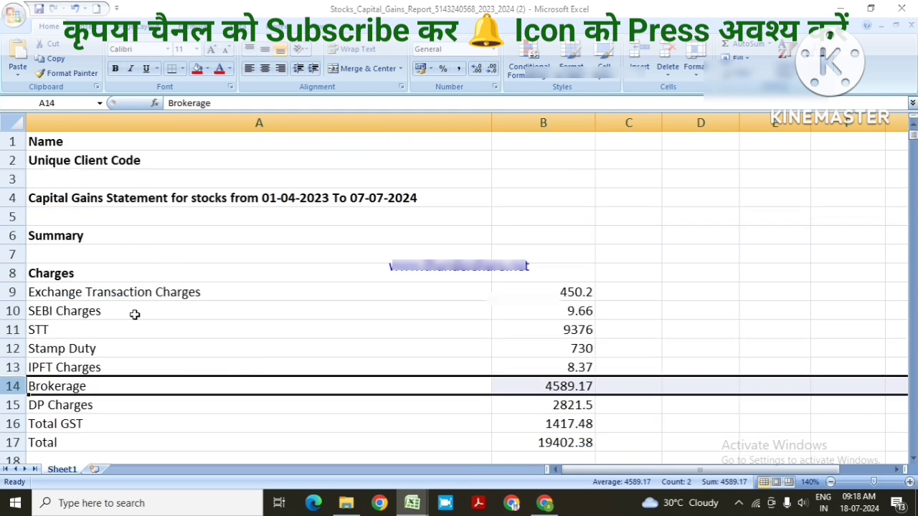
left_click(218, 334)
scroll(207, 328, "down", 8)
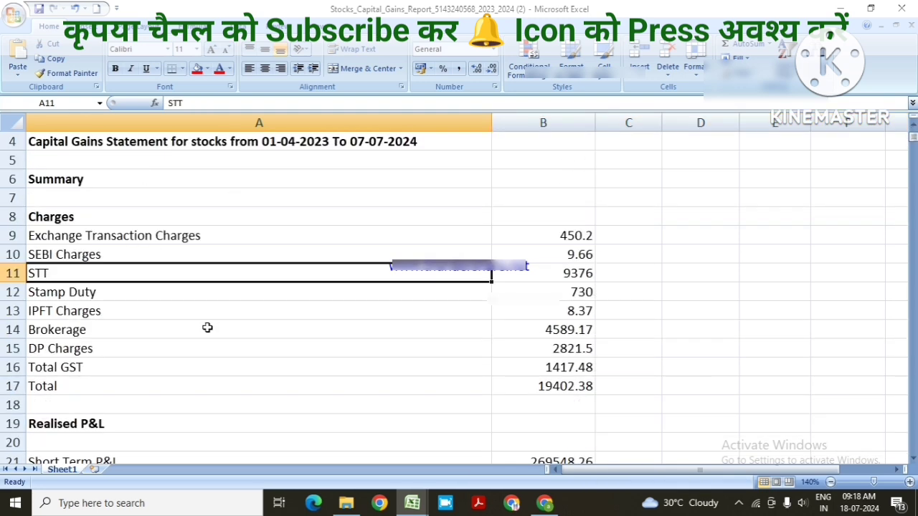
- Examine the short-term trades in the stocks capital gains report, highlighting the sell value and buy value columns
scroll(569, 367, "down", 4)
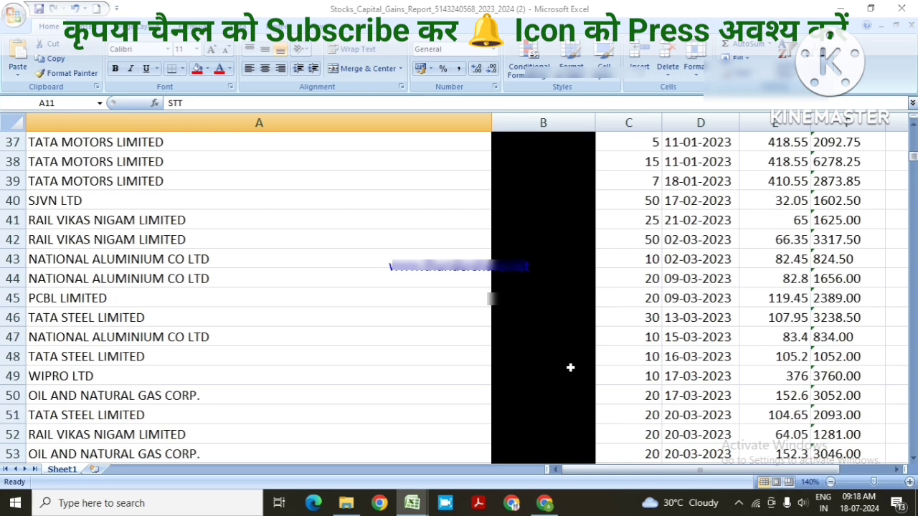
left_click(830, 483)
left_click(830, 482)
left_click(830, 483)
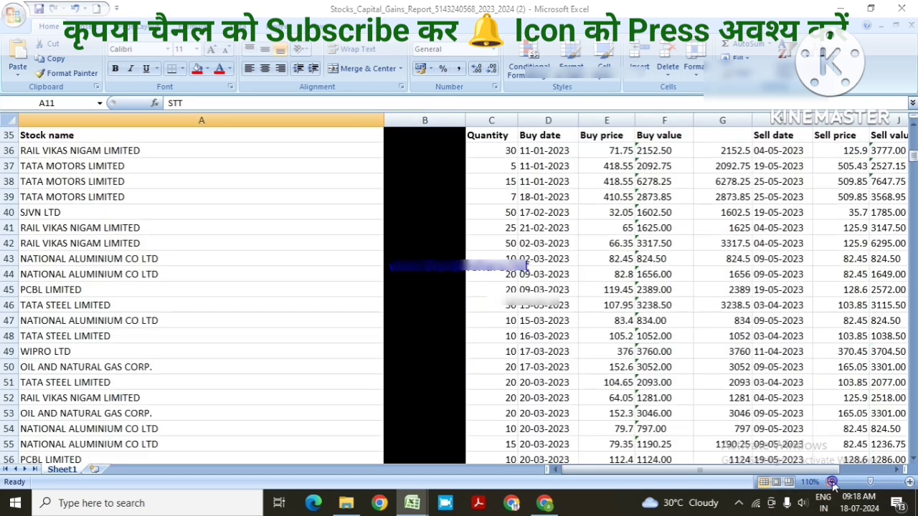
scroll(432, 342, "up", 2)
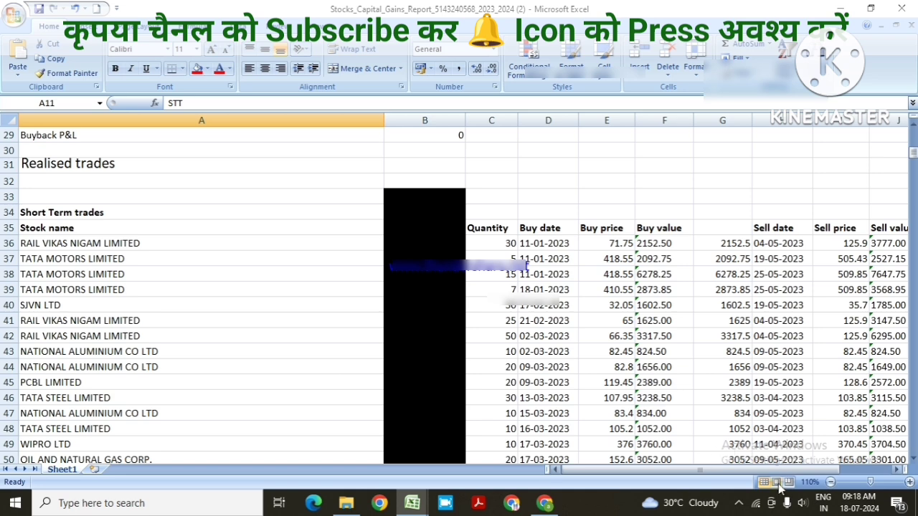
left_click(830, 483)
left_click(830, 482)
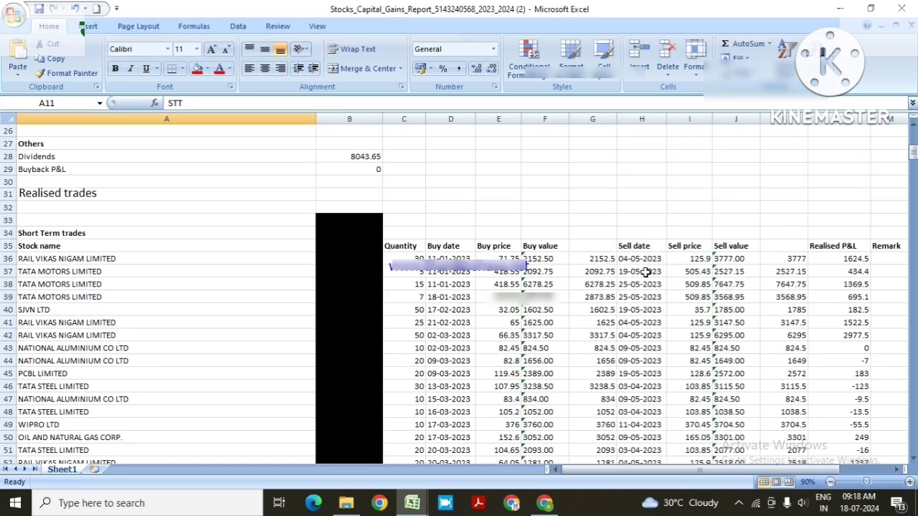
left_click(735, 118)
left_click(547, 119)
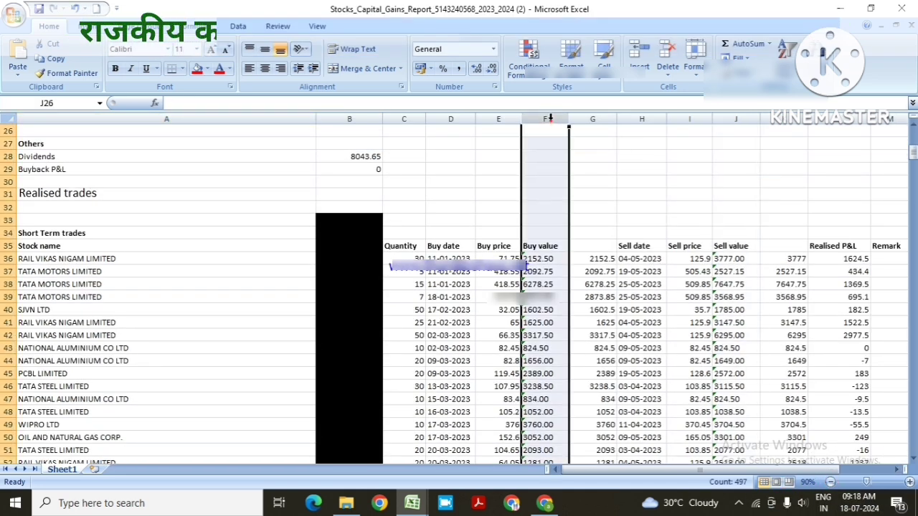
left_click(909, 482)
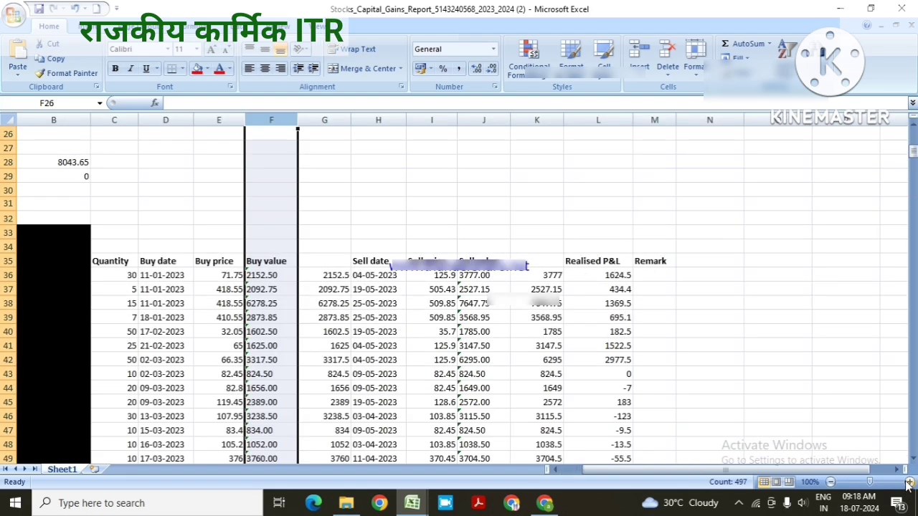
left_click(908, 482)
- Check the total buy and sell values at the end of the short-term trades and of the trades below them
scroll(327, 320, "down", 20)
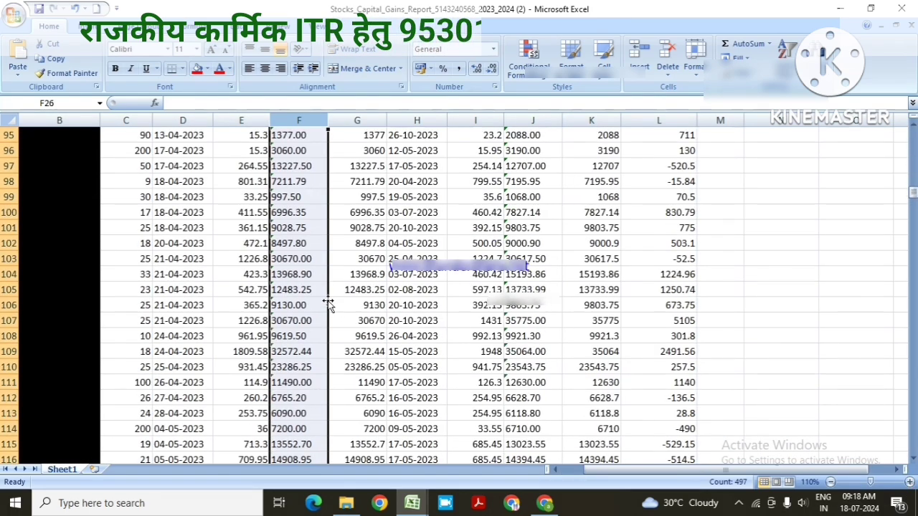
scroll(327, 320, "down", 20)
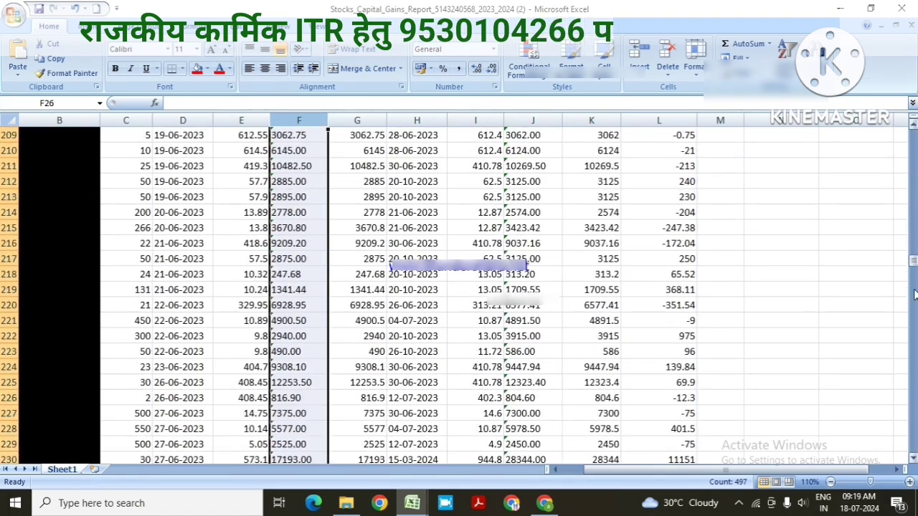
left_click_drag(913, 260, 912, 441)
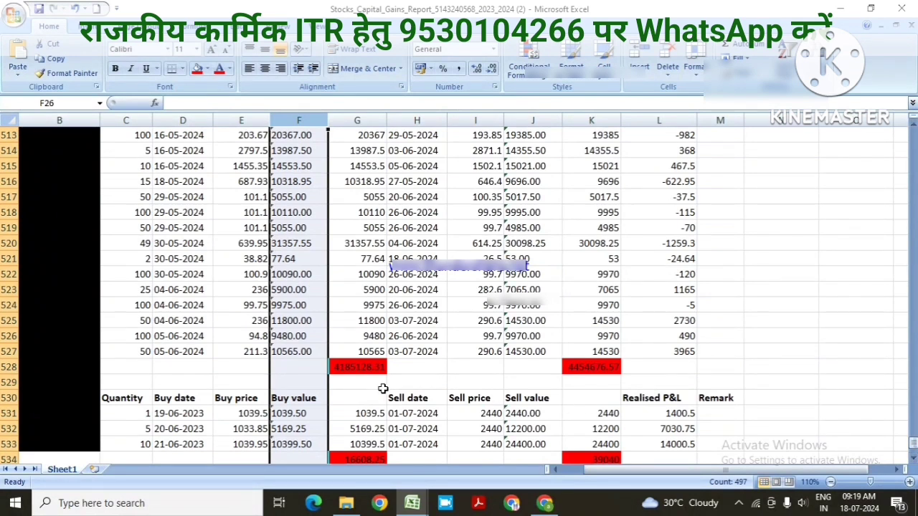
left_click(372, 378)
left_click(373, 367)
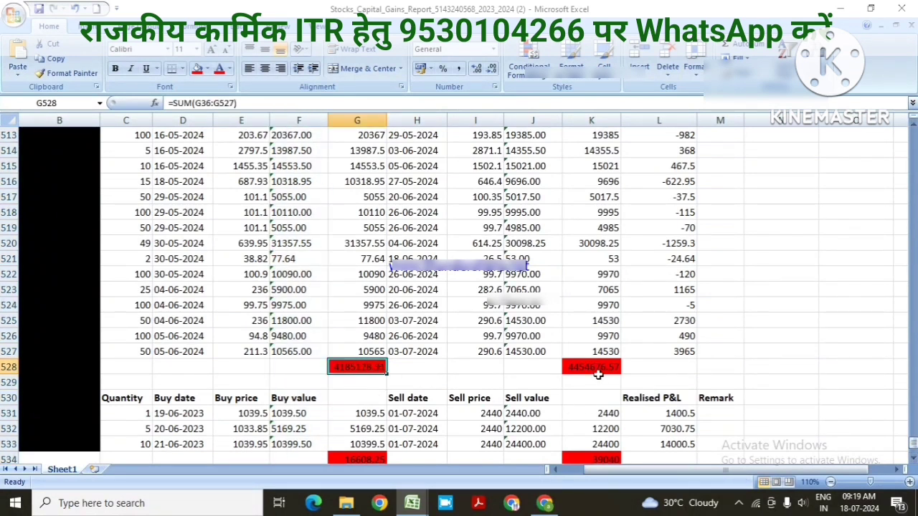
left_click(598, 376)
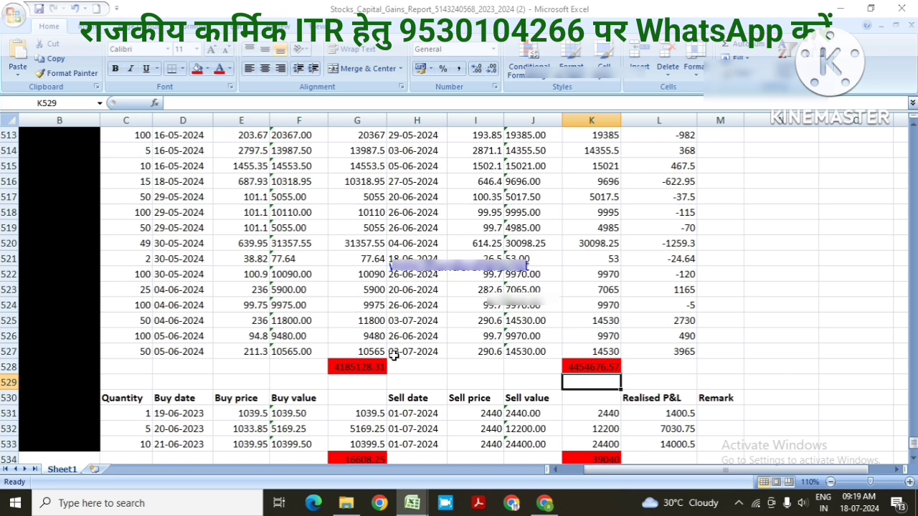
scroll(351, 394, "down", 1)
left_click(374, 414)
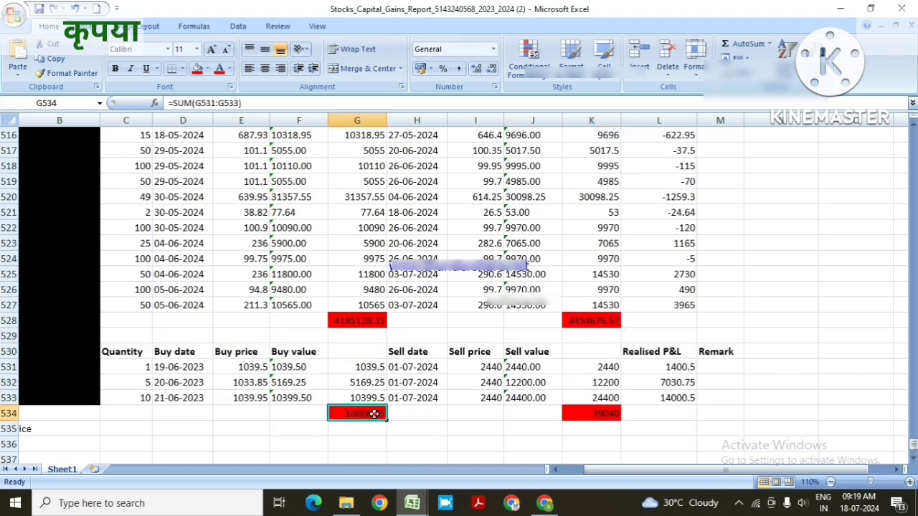
left_click(591, 407)
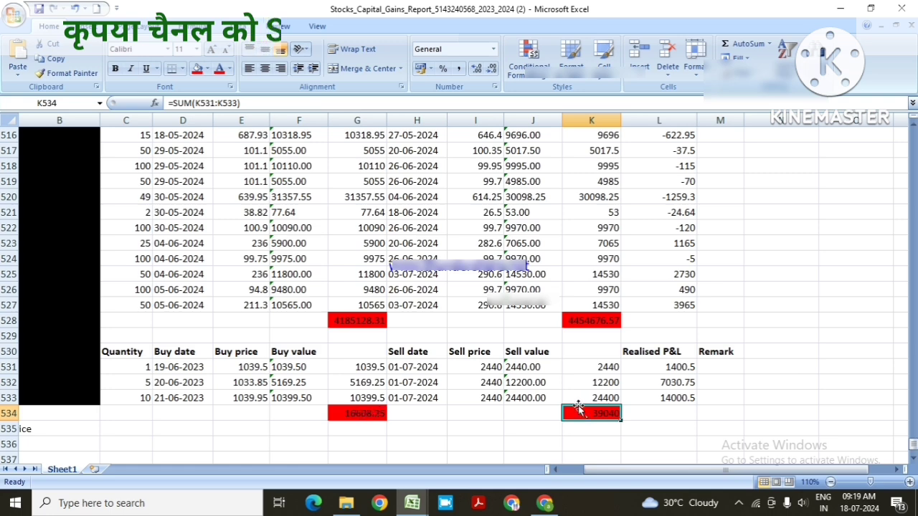
- Switch back to the e-Filing page and enter 44,54,677 as full value of consideration and 41,85,128 as cost of acquisition without indexation
left_click(841, 8)
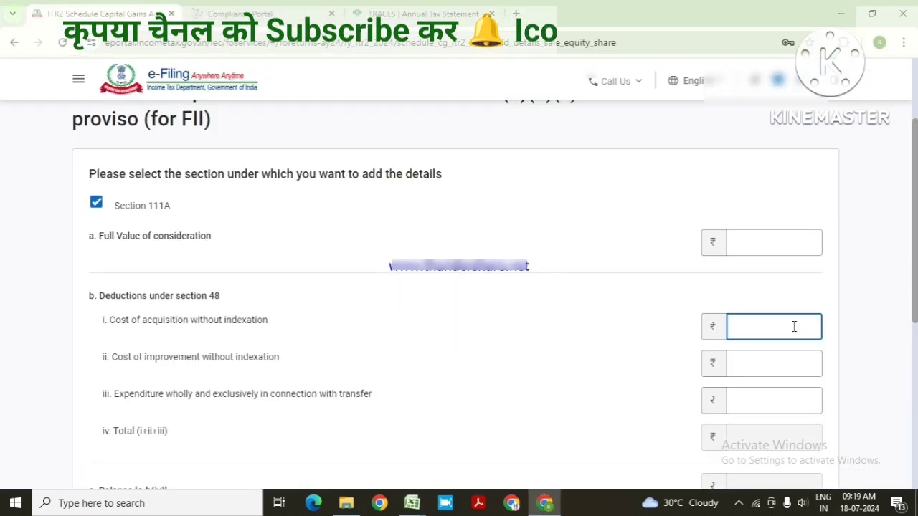
type("4185128")
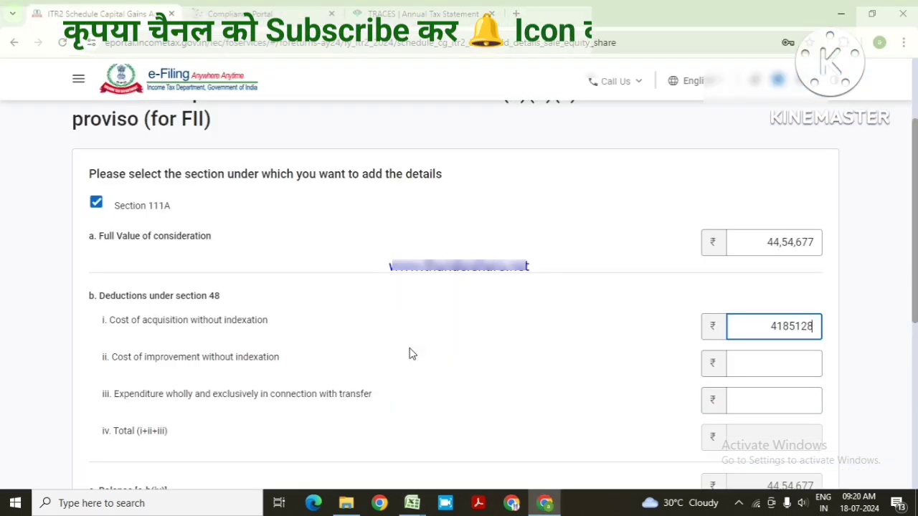
left_click(760, 251)
left_click(764, 332)
scroll(830, 385, "down", 2)
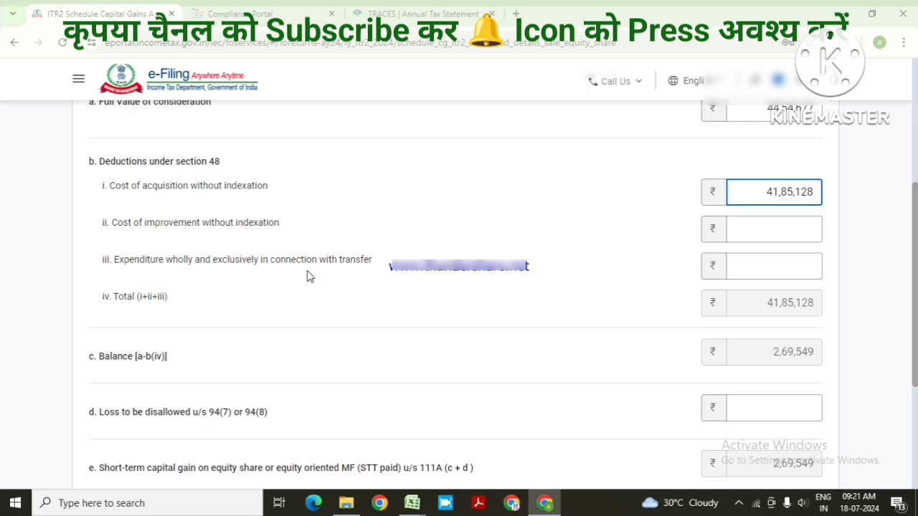
- Enter 5,000 as expenditure in connection with transfer, leave the disallowed loss blank and add the Section 111A details
left_click(781, 271)
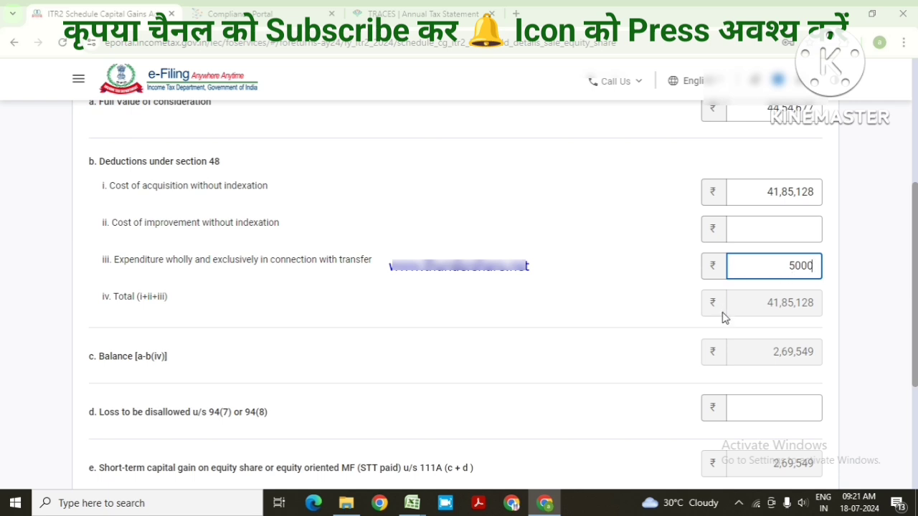
left_click(768, 401)
scroll(870, 413, "down", 2)
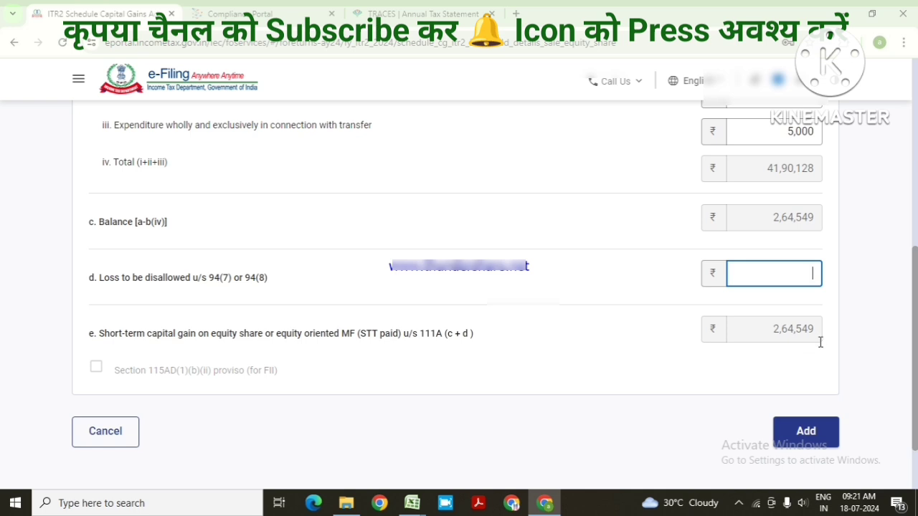
left_click(805, 432)
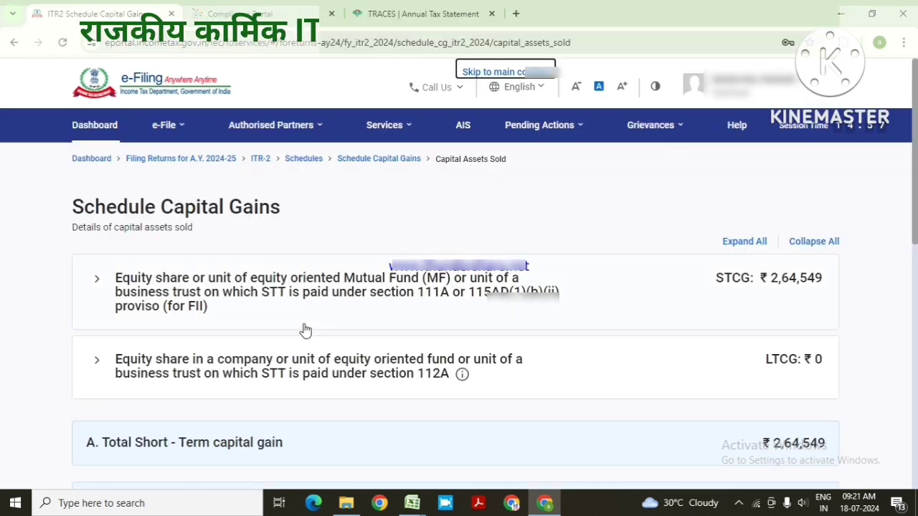
- Start adding details for STT-paid equity under Section 112A and open the linked Schedule 112A
left_click(153, 384)
left_click(164, 452)
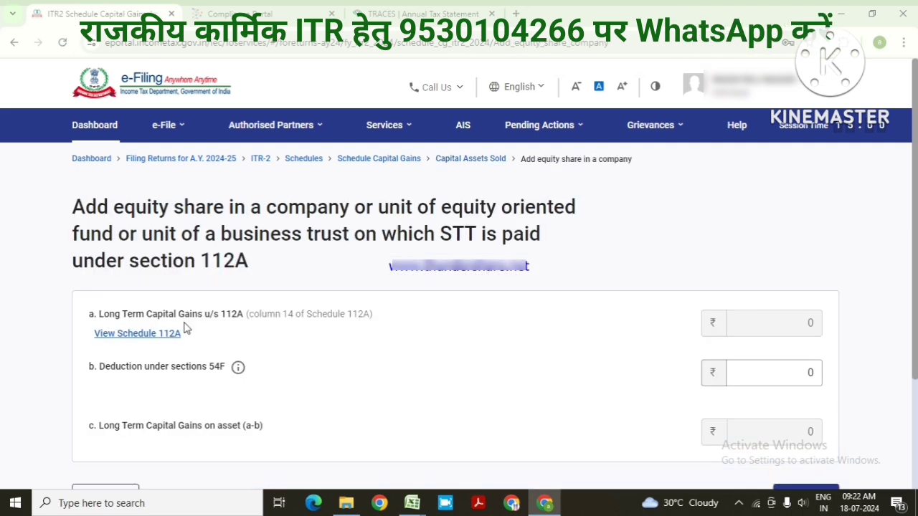
scroll(314, 318, "down", 2)
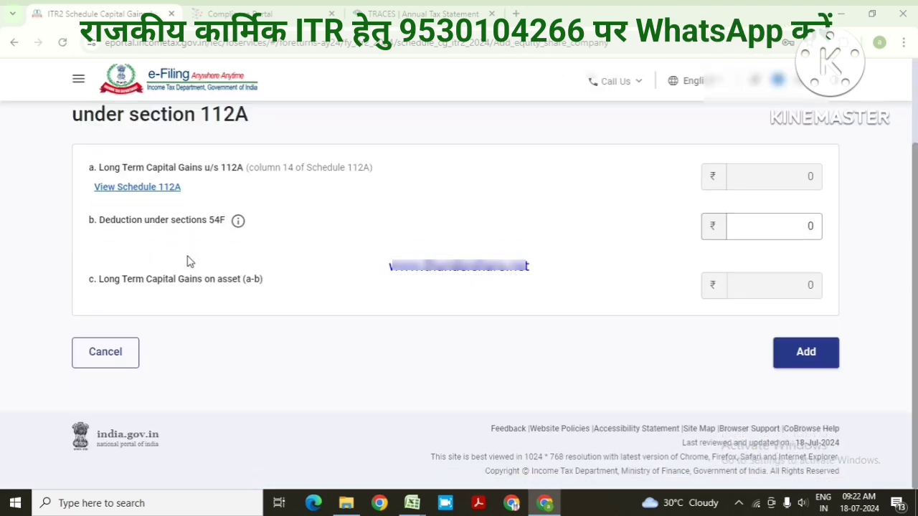
left_click(152, 191)
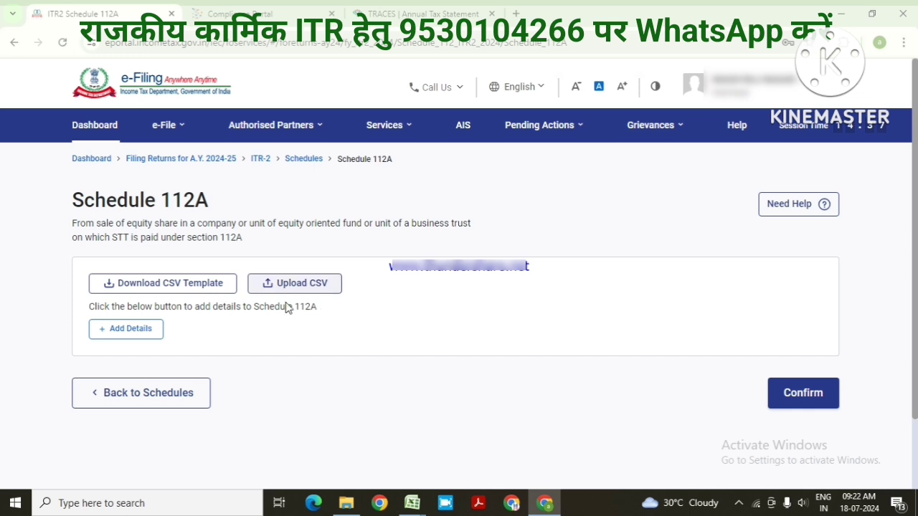
- Start adding a share/unit to Schedule 112A and set its acquisition period to After 31st January, 2018
left_click(128, 337)
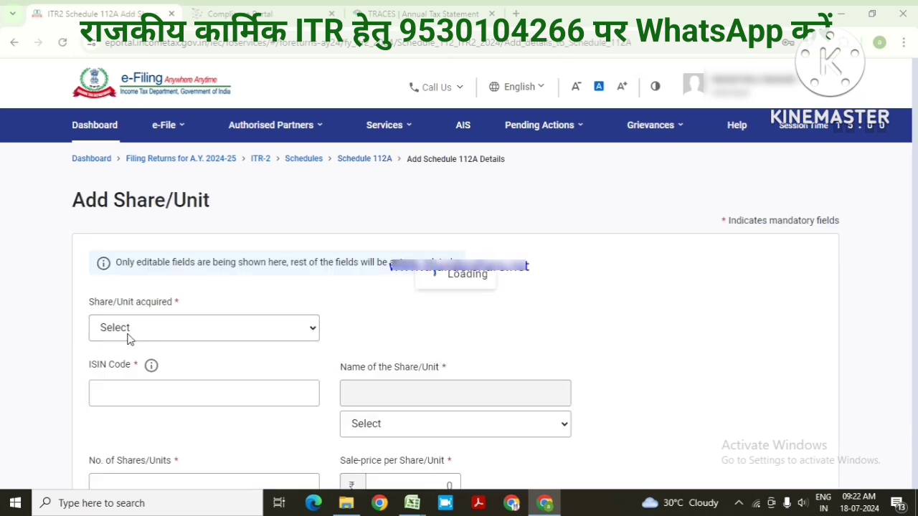
scroll(447, 319, "down", 1)
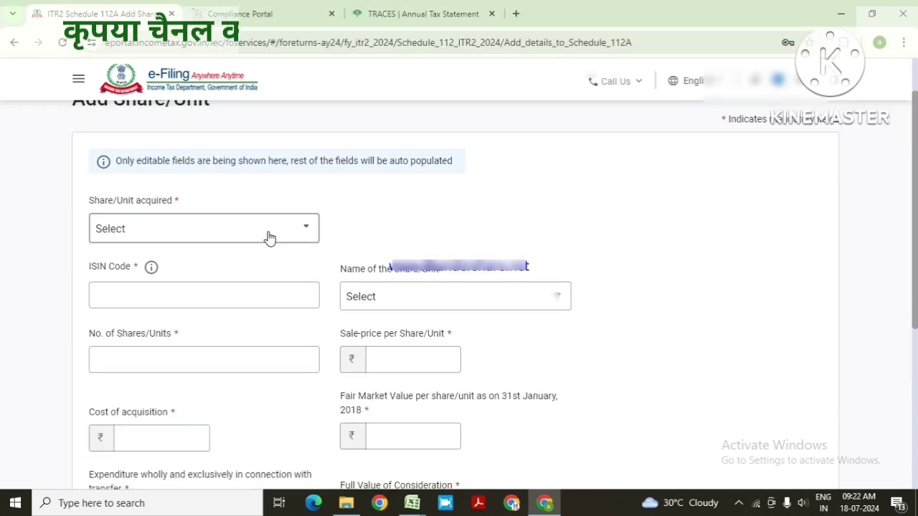
left_click(268, 236)
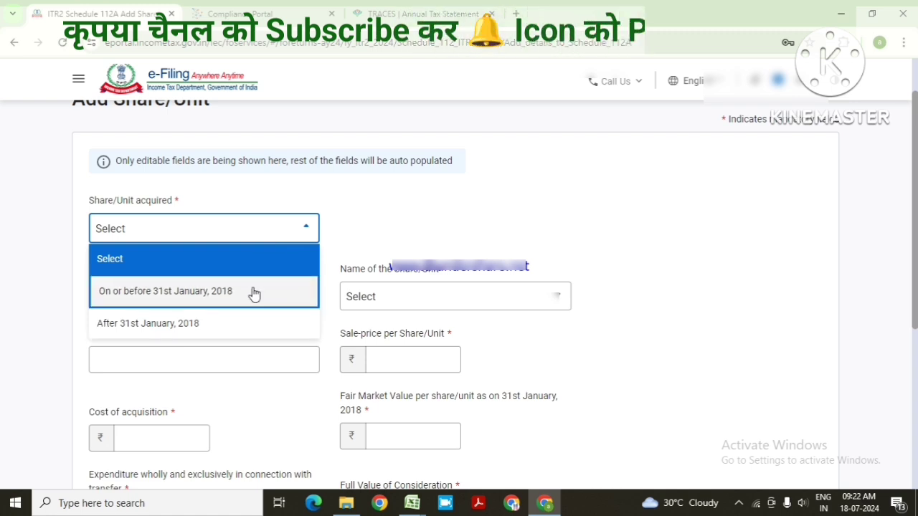
left_click(226, 327)
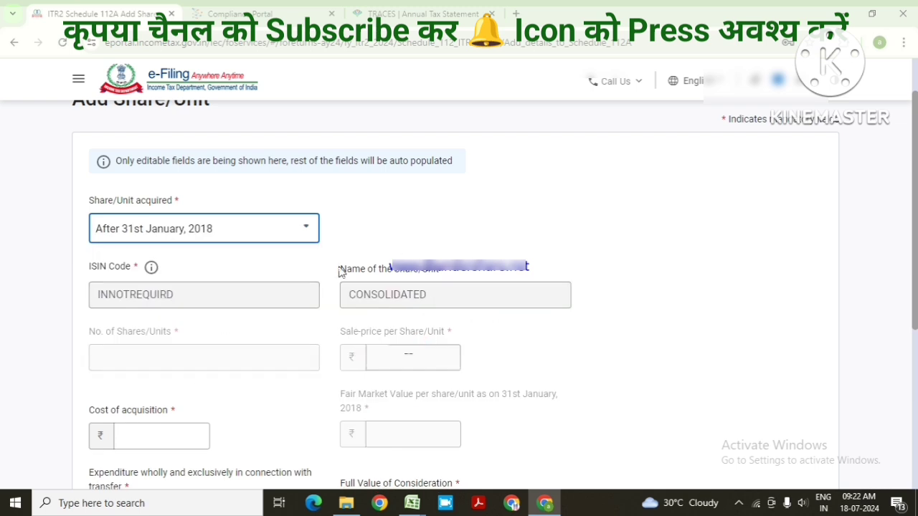
- Switch the acquisition period to On or before 31st January, 2018 to compare the fields, and return it to After 31st January, 2018
left_click(300, 235)
left_click(218, 292)
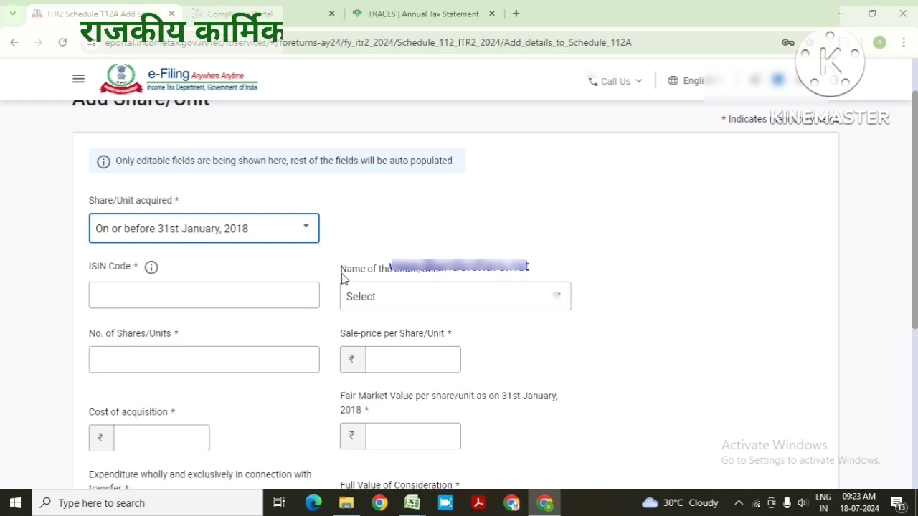
left_click(306, 230)
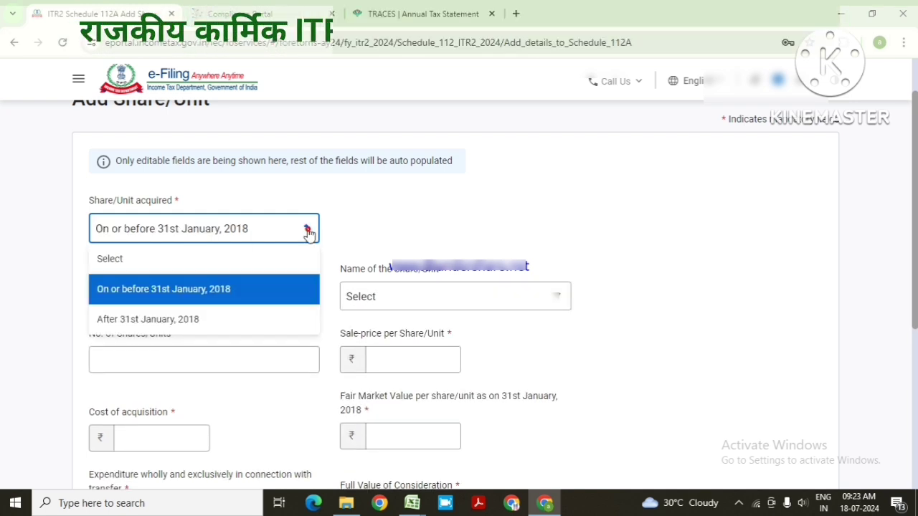
left_click(244, 322)
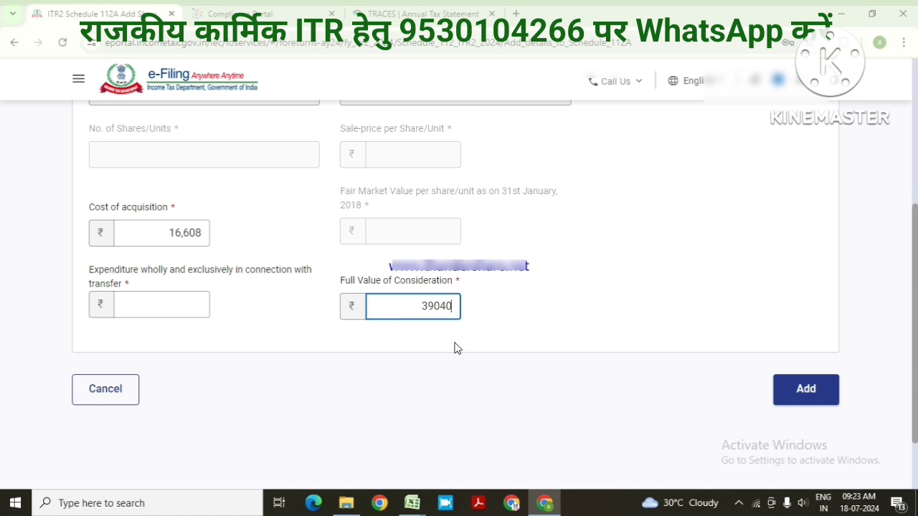
- Add the share/unit with cost of acquisition 16,608, full value of consideration 39,040 and transfer expenditure 0
left_click(802, 399)
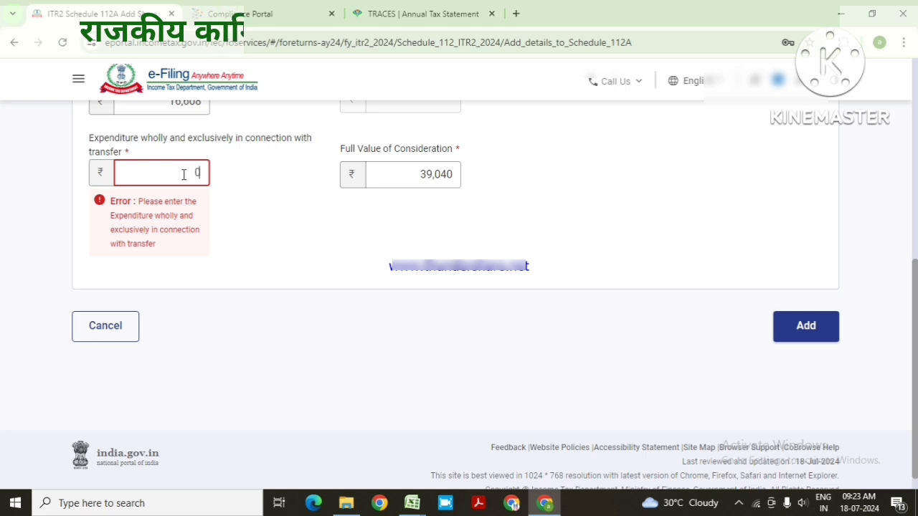
type("0")
left_click(828, 324)
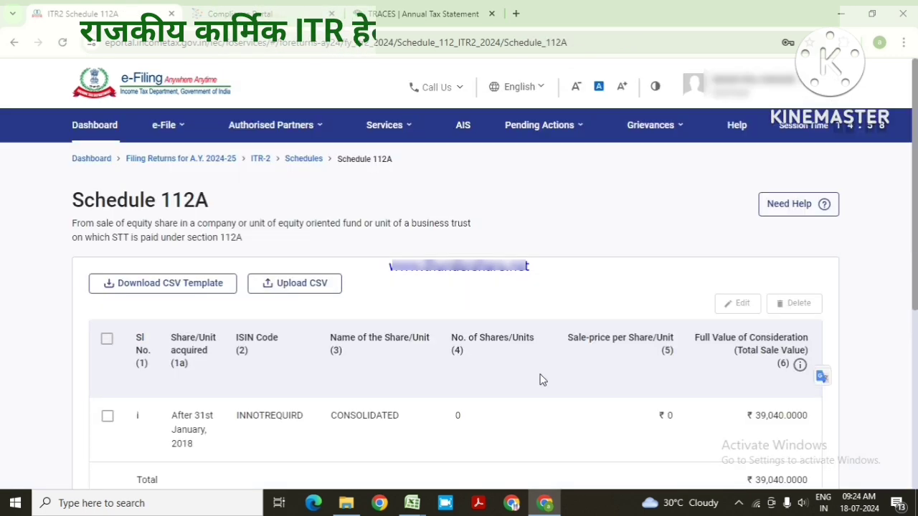
- Review the consolidated entry's columns and totals in the Schedule 112A table
scroll(541, 379, "down", 2)
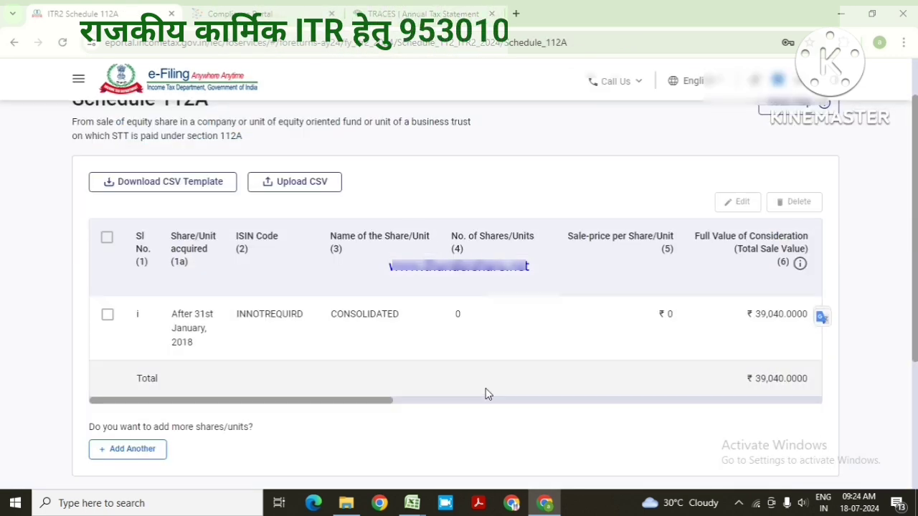
left_click_drag(319, 407, 405, 403)
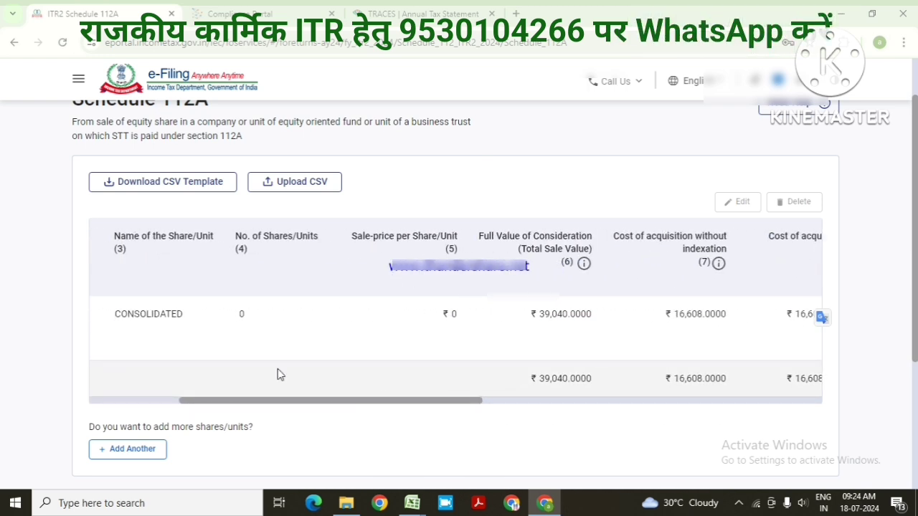
left_click_drag(323, 401, 125, 406)
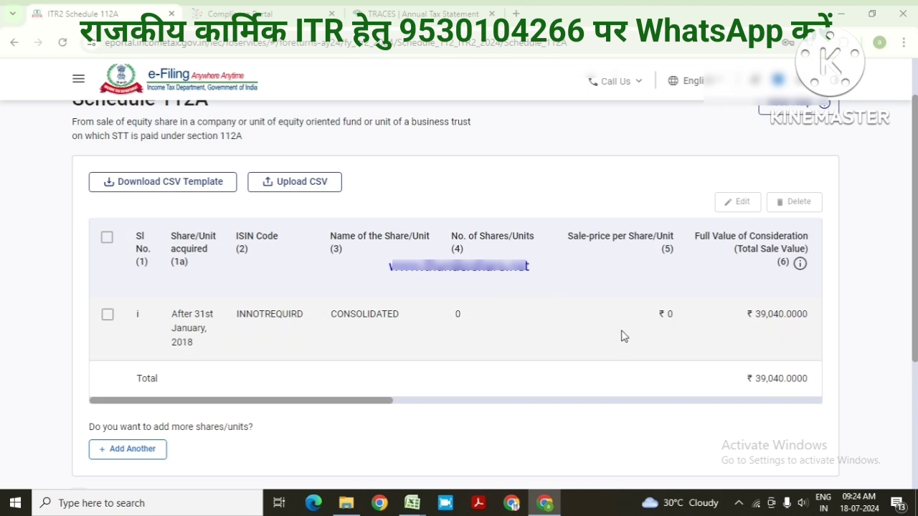
scroll(649, 270, "down", 3)
scroll(641, 271, "up", 1)
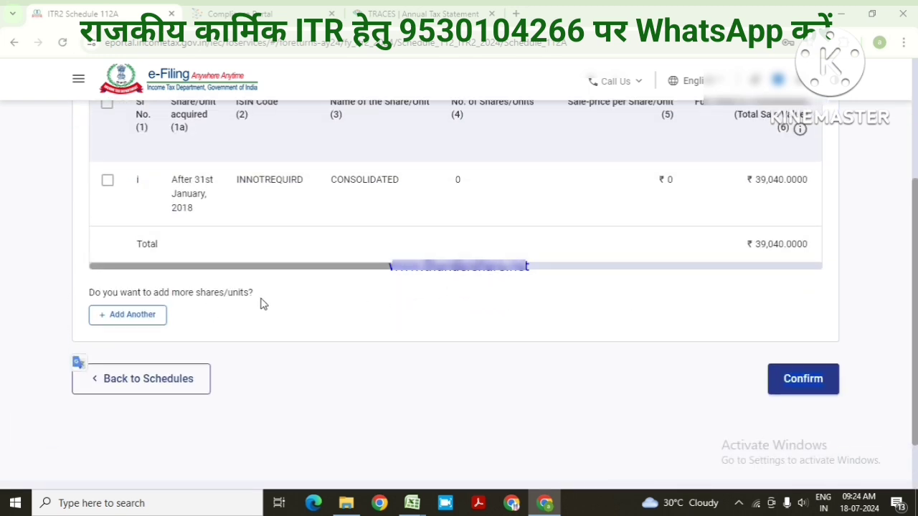
- Confirm Schedule 112A and check the confirmed schedules in the Schedules Summary
left_click(803, 387)
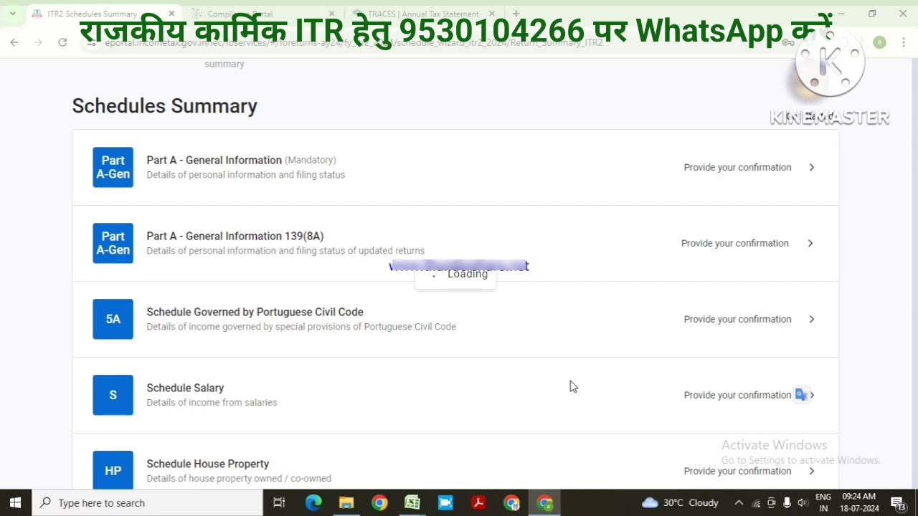
scroll(488, 332, "down", 5)
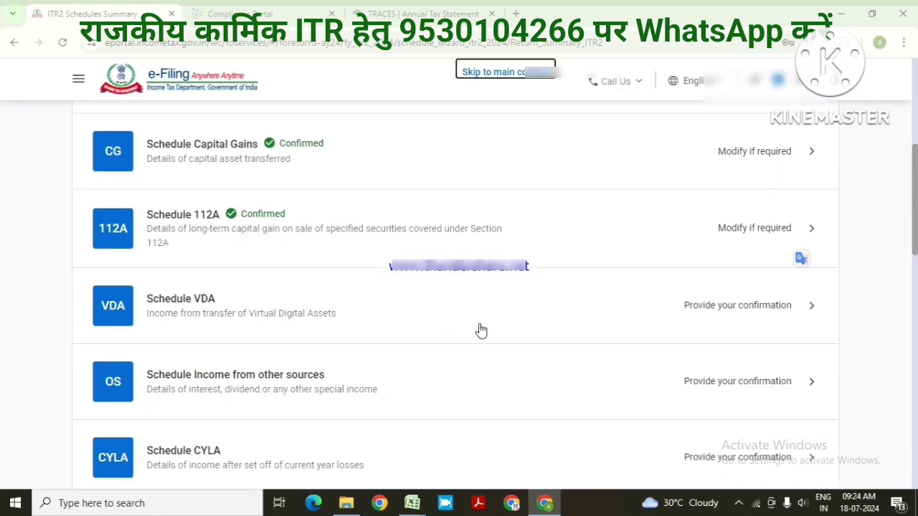
scroll(517, 362, "up", 2)
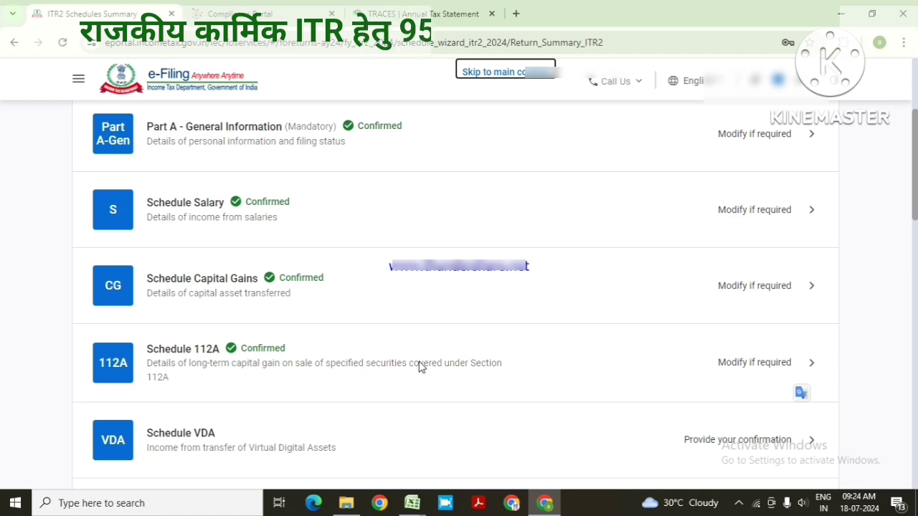
scroll(422, 365, "down", 2)
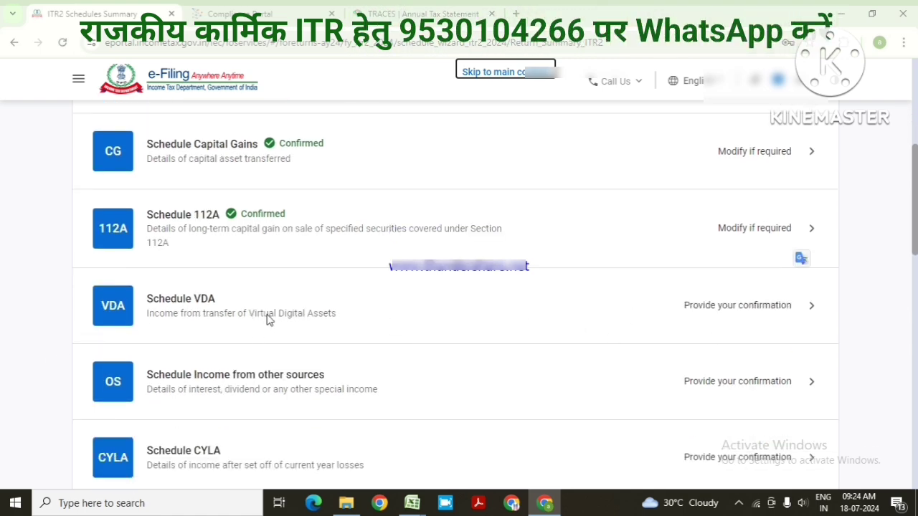
- Open Schedule VDA, dismiss its notice and start adding details of a virtual digital asset transfer
left_click(716, 306)
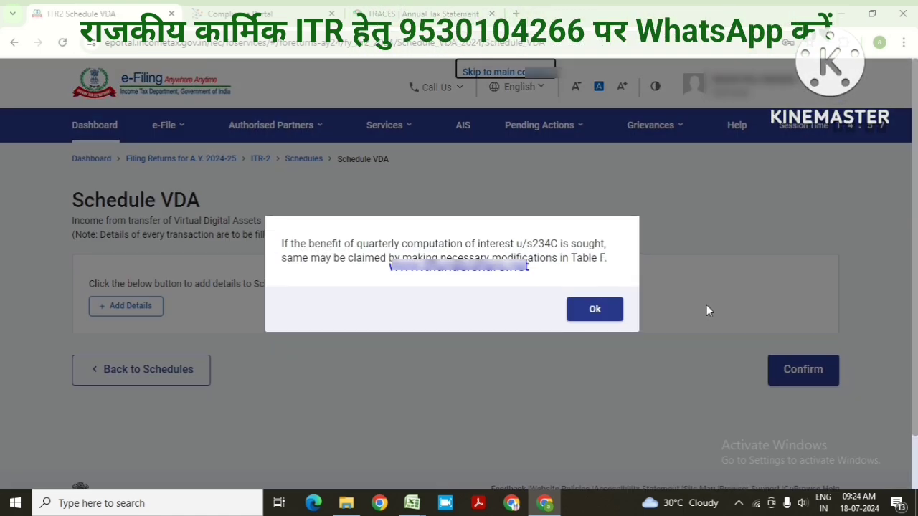
left_click(603, 312)
left_click(139, 310)
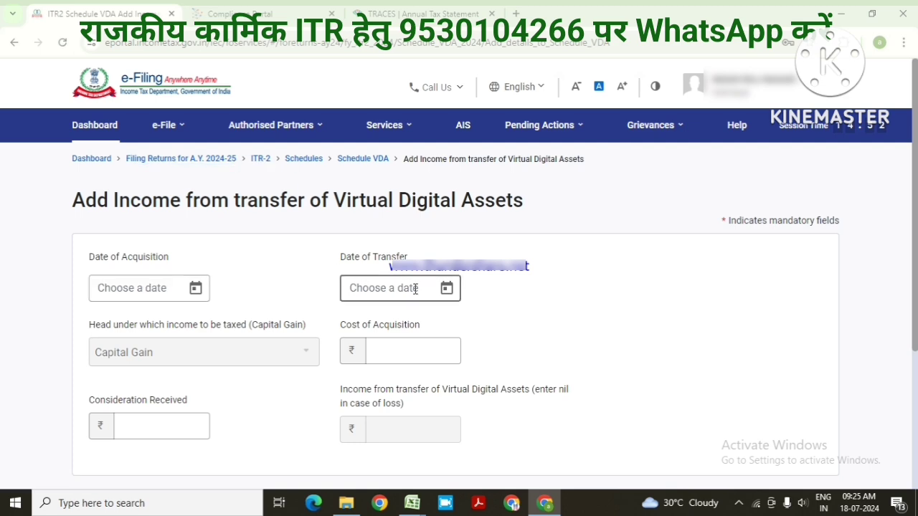
- Set the asset's date of acquisition to 01-Apr-2023 and its date of transfer to 31-Mar-2024
left_click(138, 287)
scroll(186, 301, "down", 3)
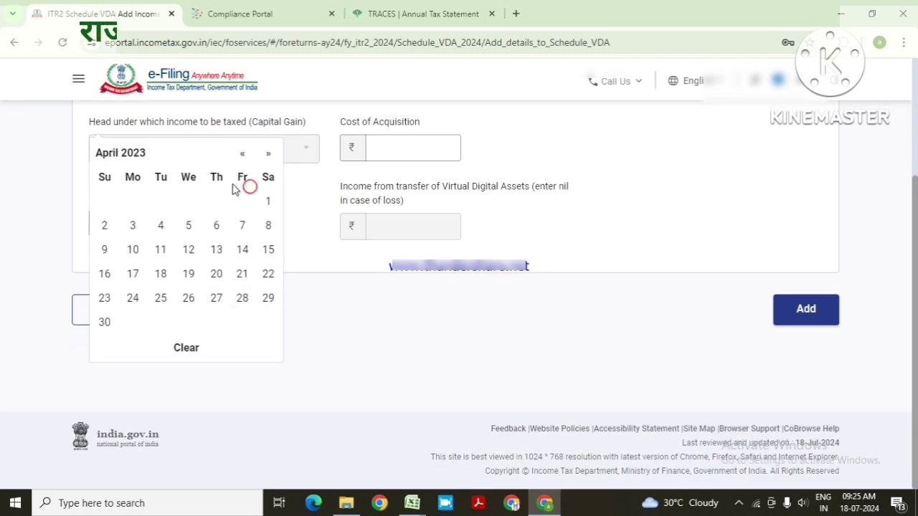
left_click(270, 204)
scroll(177, 221, "up", 1)
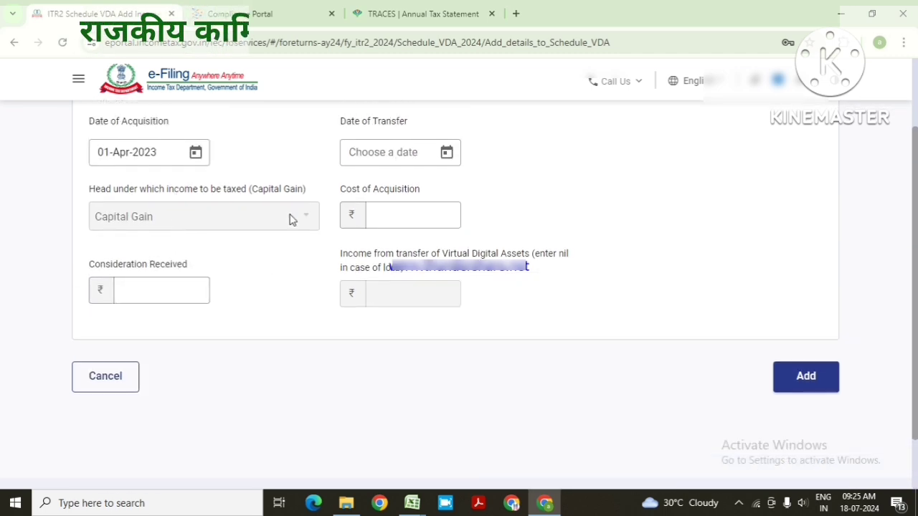
left_click(409, 160)
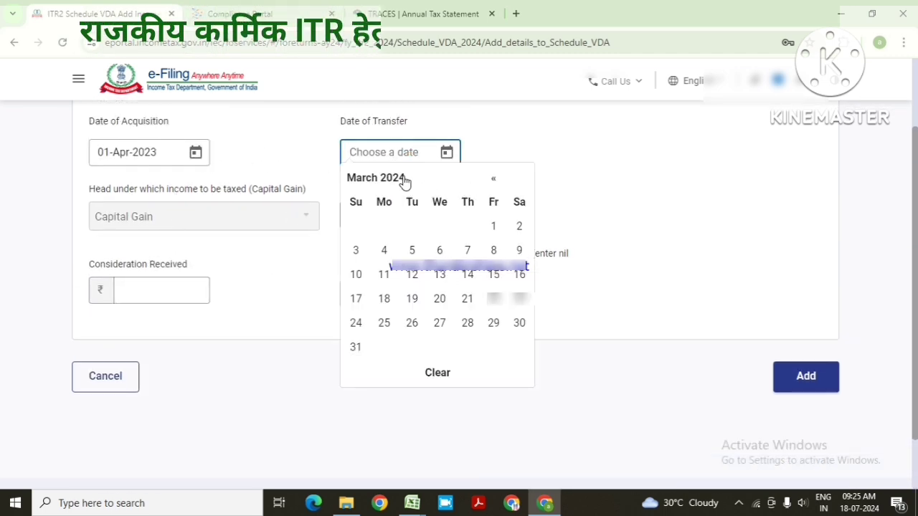
left_click(356, 348)
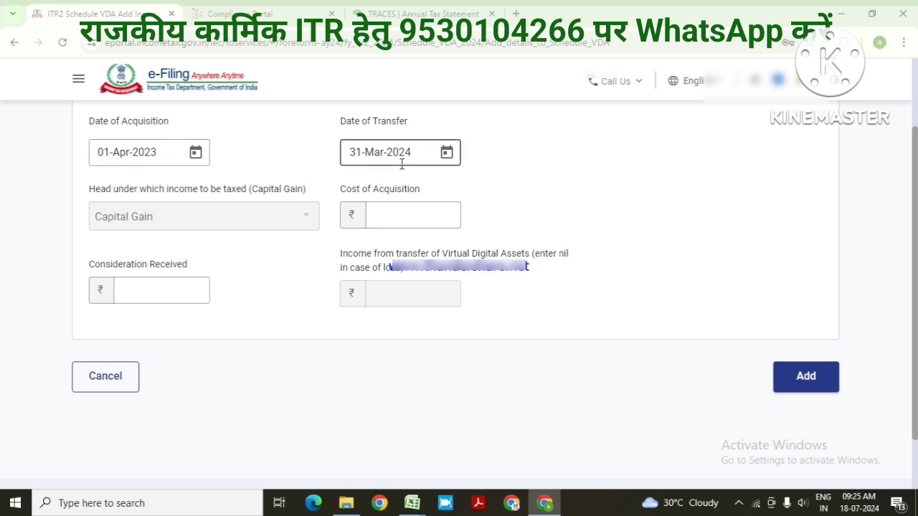
- Enter a cost of acquisition of 50,000 and a consideration received of 51,111 for the virtual digital asset
left_click(423, 219)
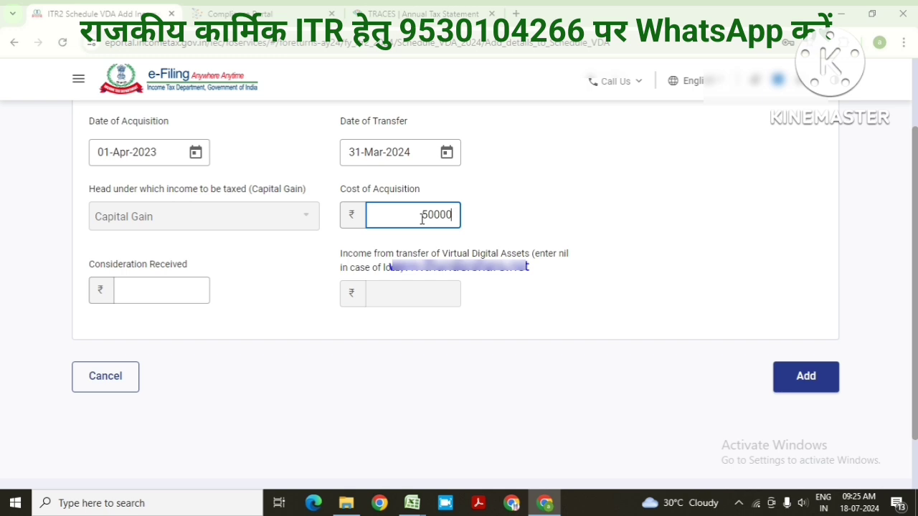
left_click(179, 296)
type("51111")
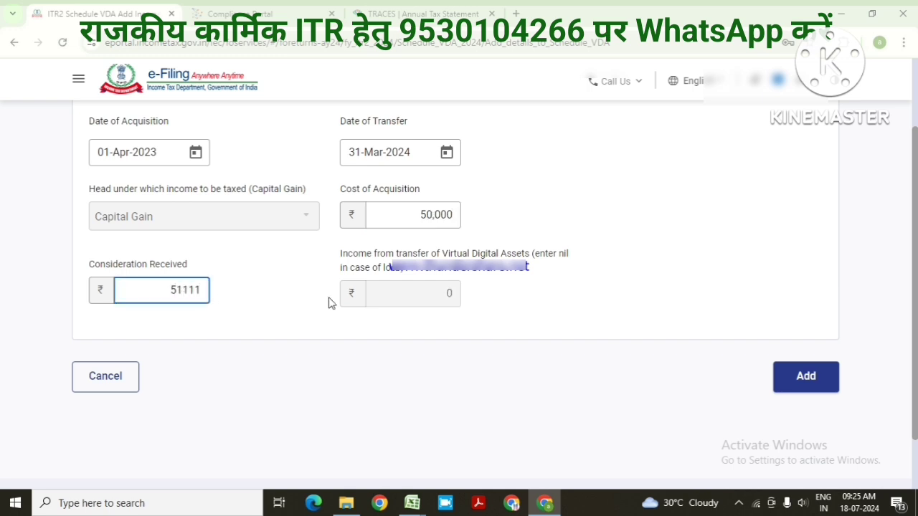
left_click(392, 290)
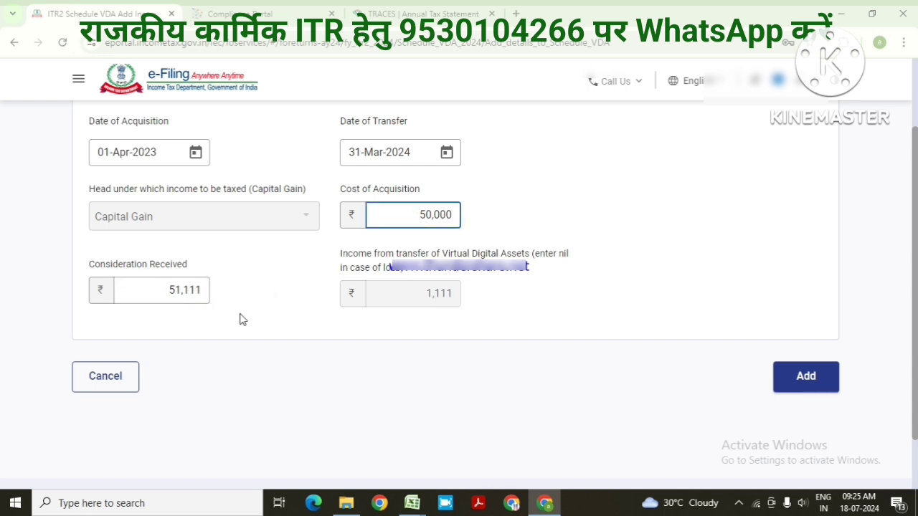
- Try a consideration received of 40,000 to see how a loss is treated
left_click(205, 290)
left_click_drag(206, 289, 121, 289)
type("40,0")
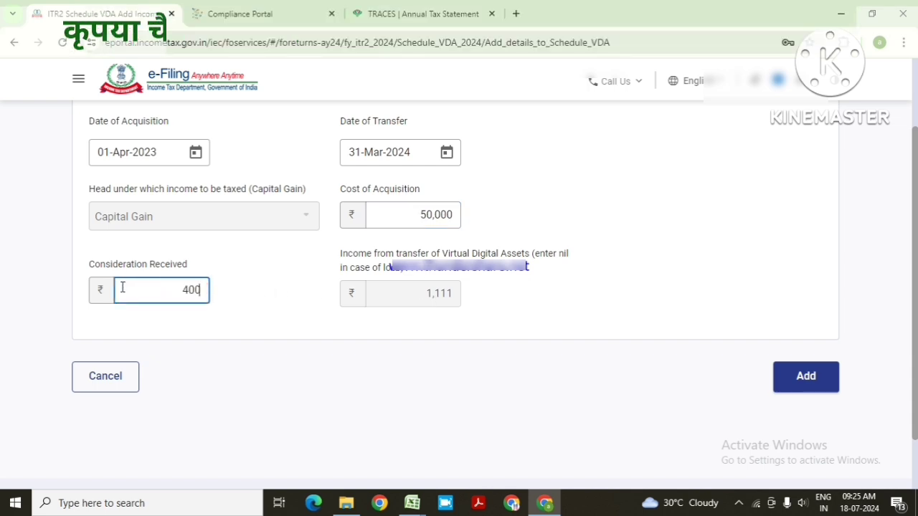
type("00")
left_click(382, 296)
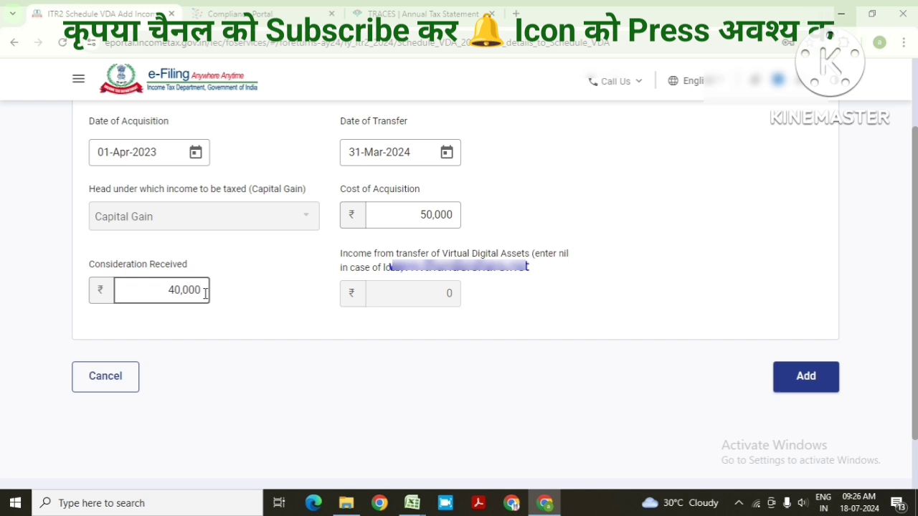
- Add the virtual digital asset transfer with a consideration received of 55,000 and confirm Schedule VDA
left_click_drag(205, 293, 116, 286)
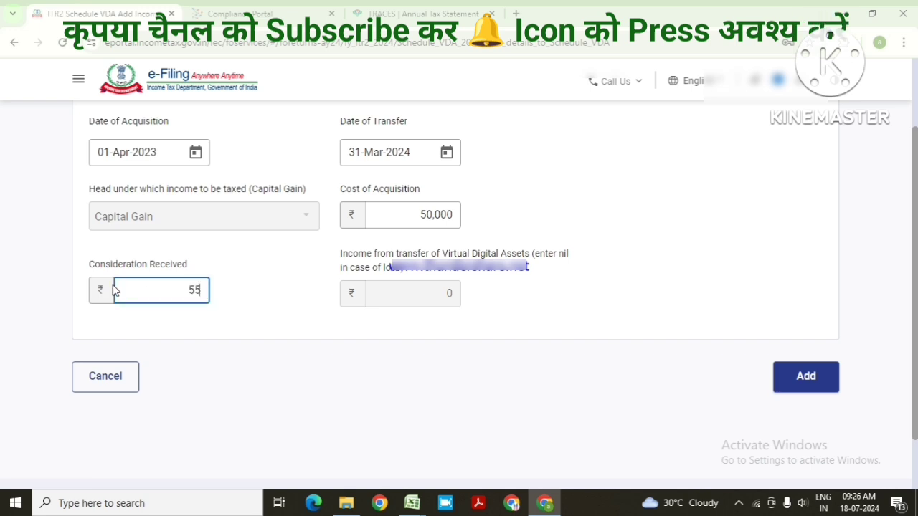
left_click(820, 385)
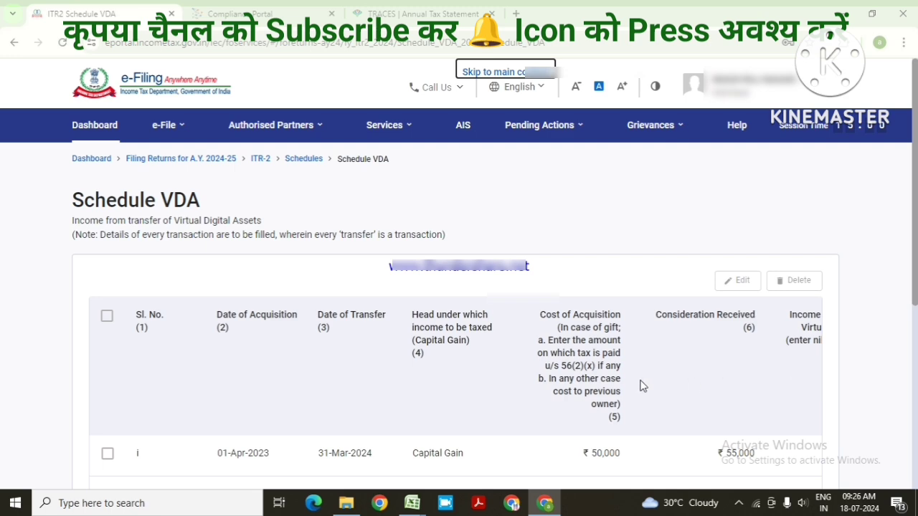
scroll(643, 386, "down", 3)
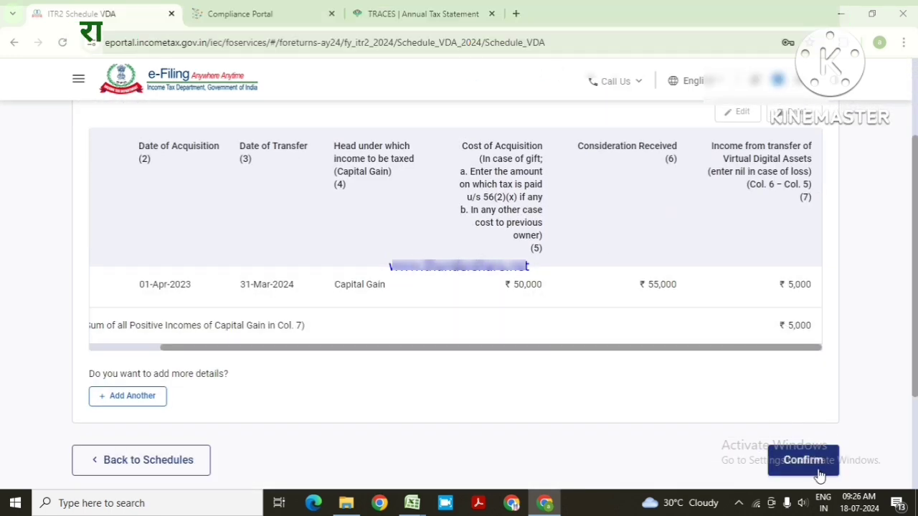
left_click(807, 464)
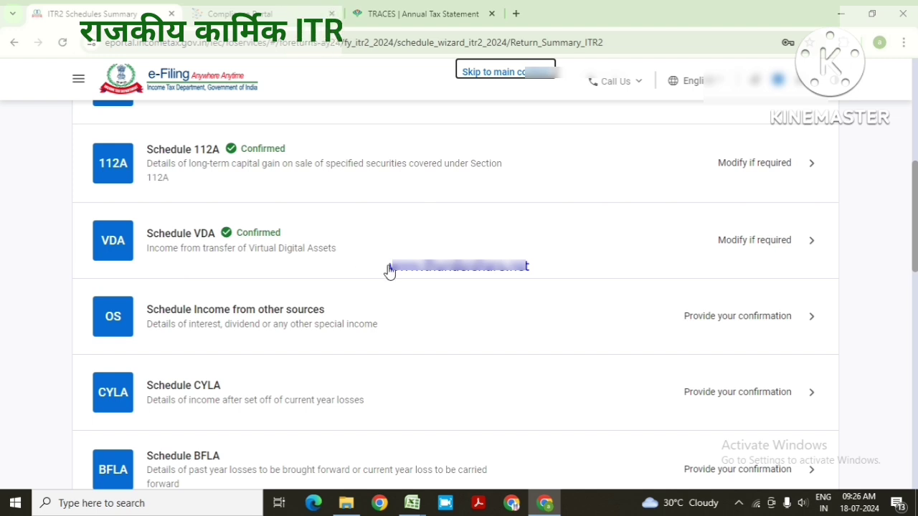
- Open Schedule Income from other sources and examine the dividend and interest breakdowns under gross income at normal rates
left_click(624, 342)
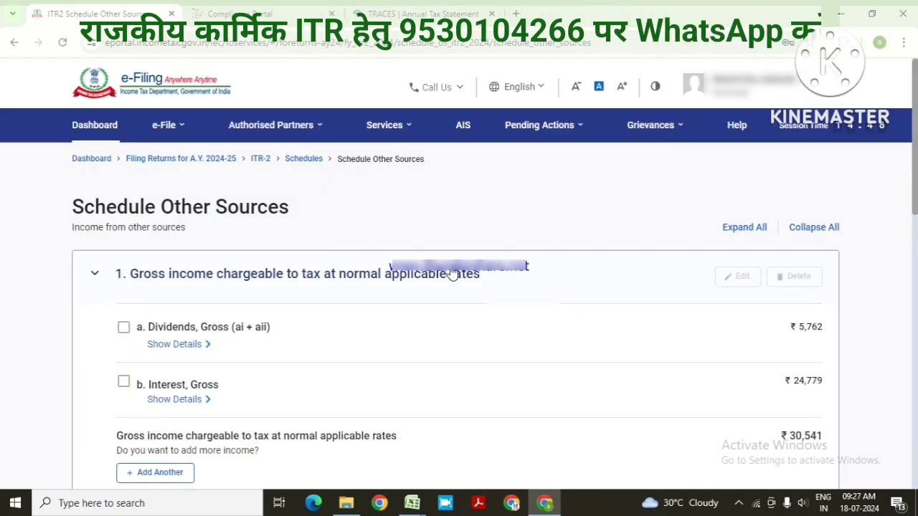
scroll(337, 254, "down", 1)
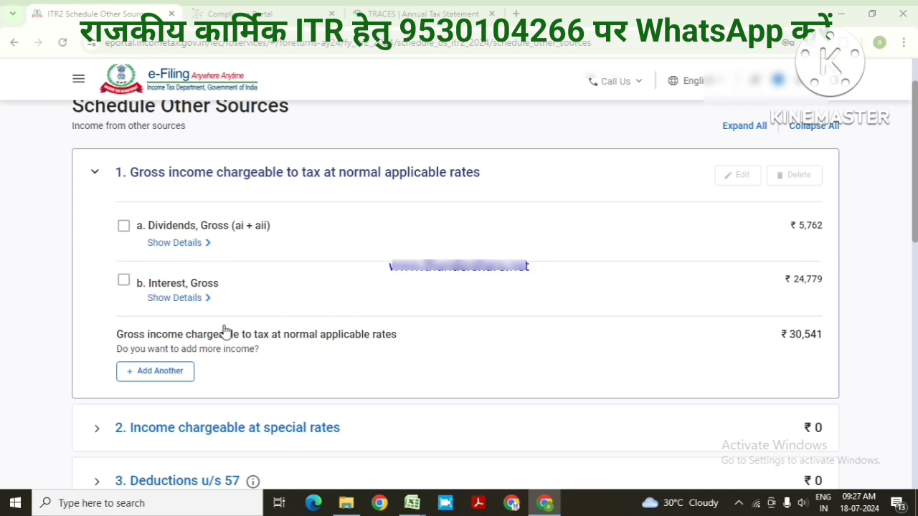
left_click(173, 244)
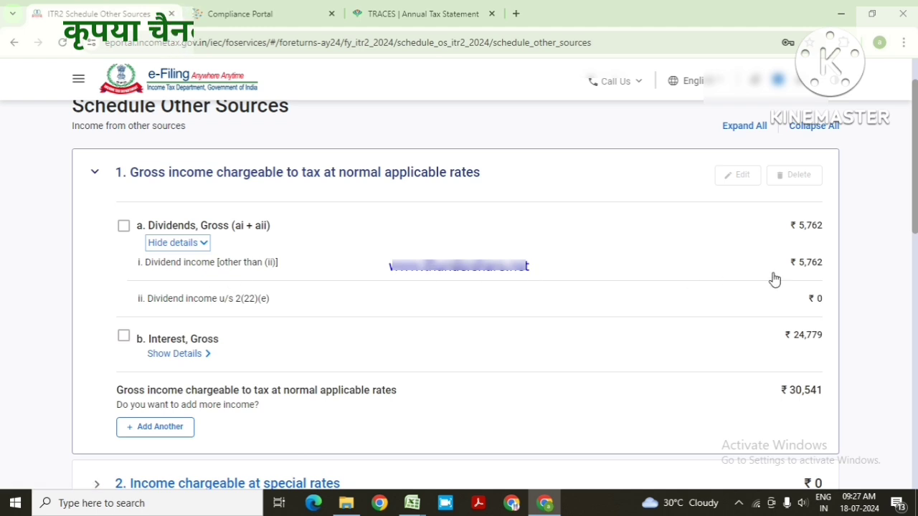
left_click(190, 358)
scroll(372, 353, "down", 1)
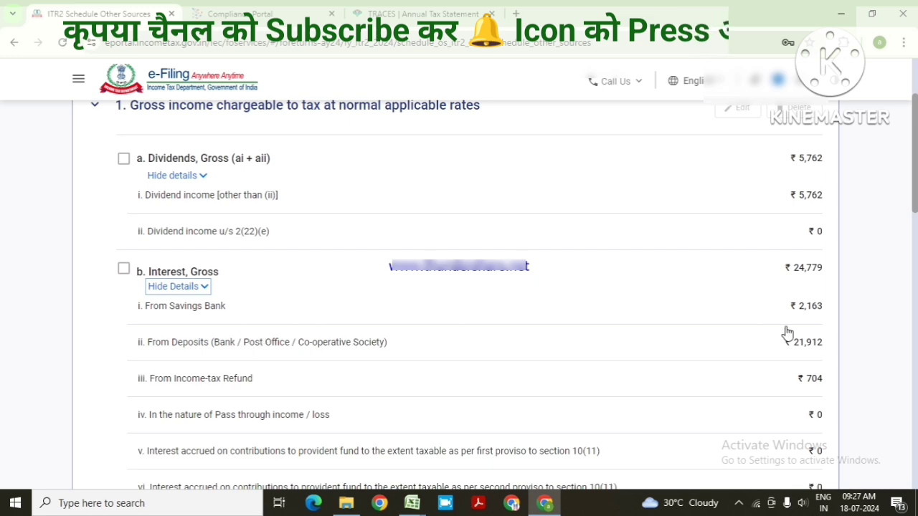
scroll(836, 263, "down", 2)
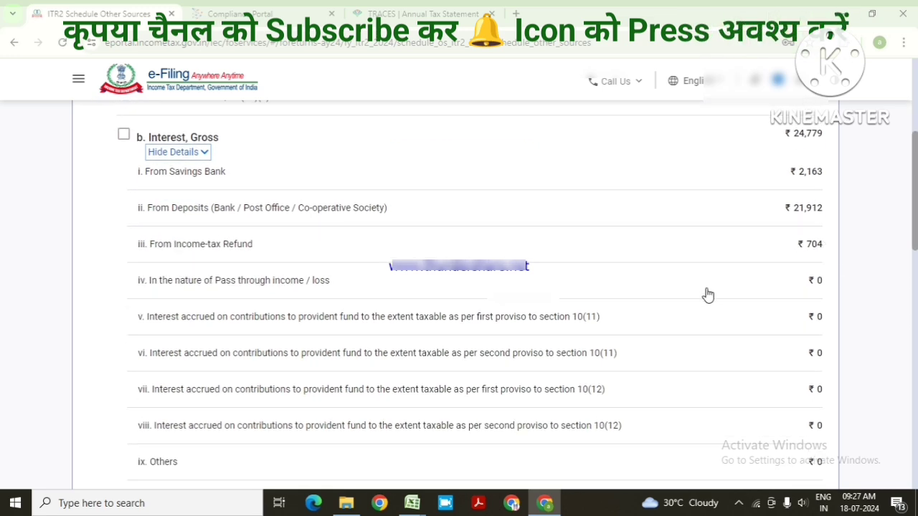
scroll(707, 294, "up", 4)
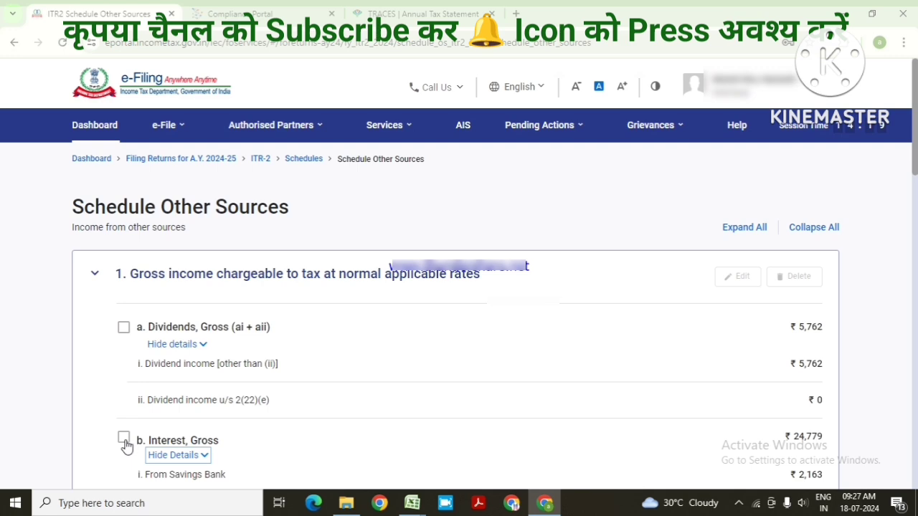
scroll(751, 356, "down", 2)
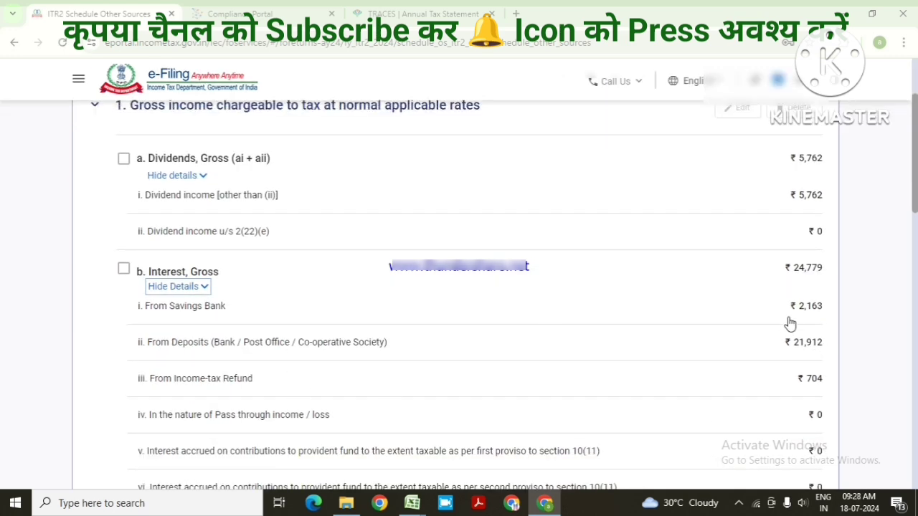
scroll(781, 322, "down", 1)
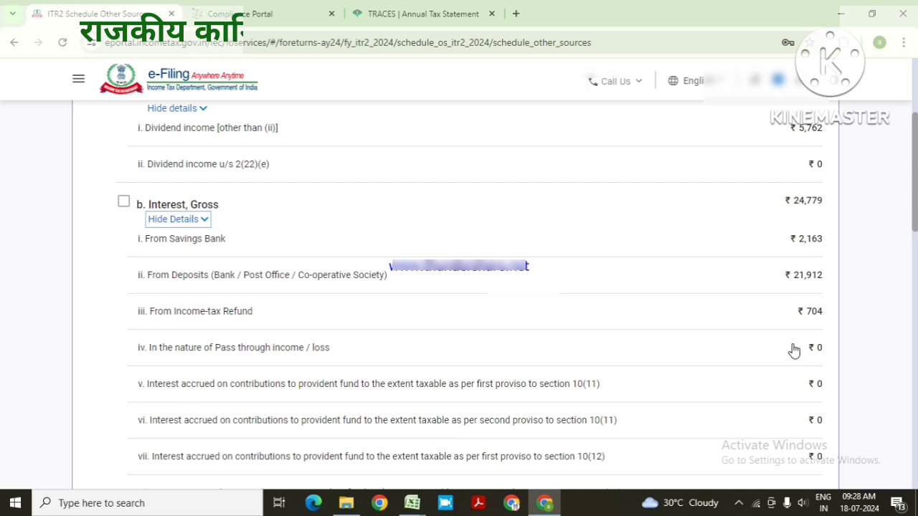
scroll(660, 381, "down", 4)
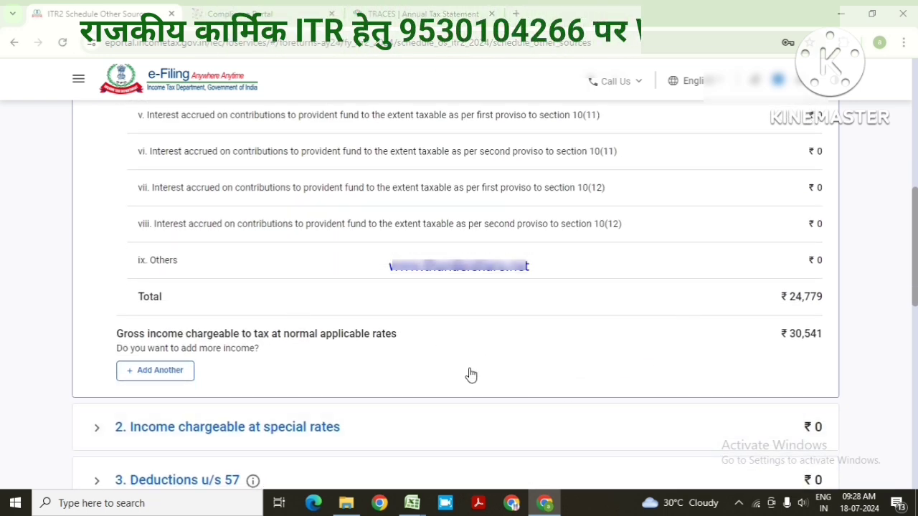
- Start adding details under Income chargeable at special rates in Schedule Other Sources
scroll(471, 375, "down", 2)
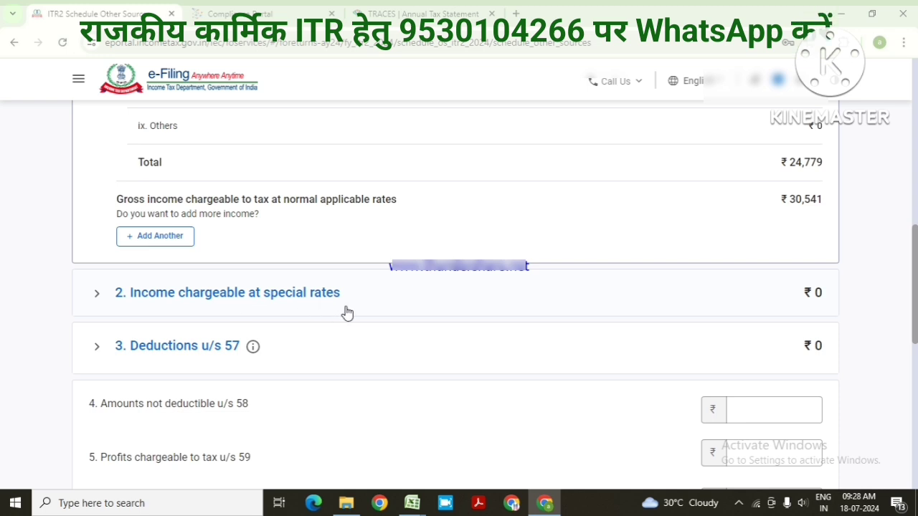
left_click(204, 305)
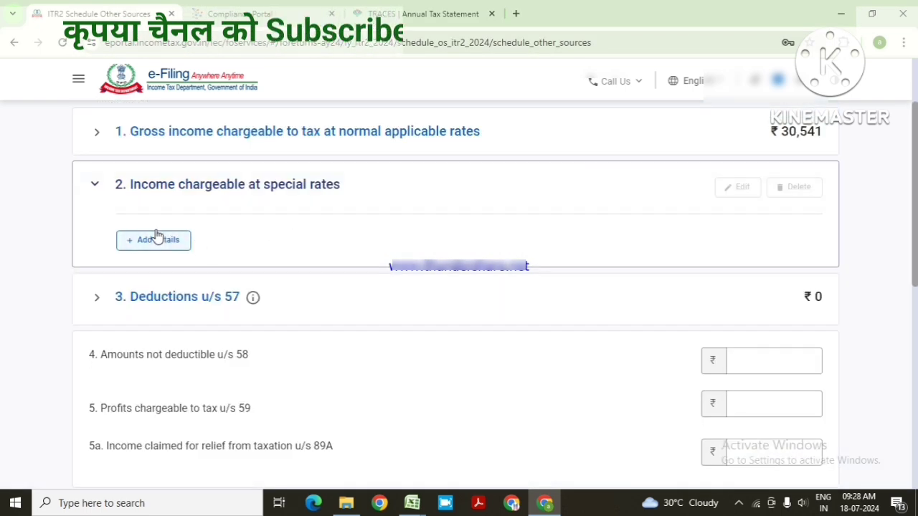
scroll(179, 258, "up", 1)
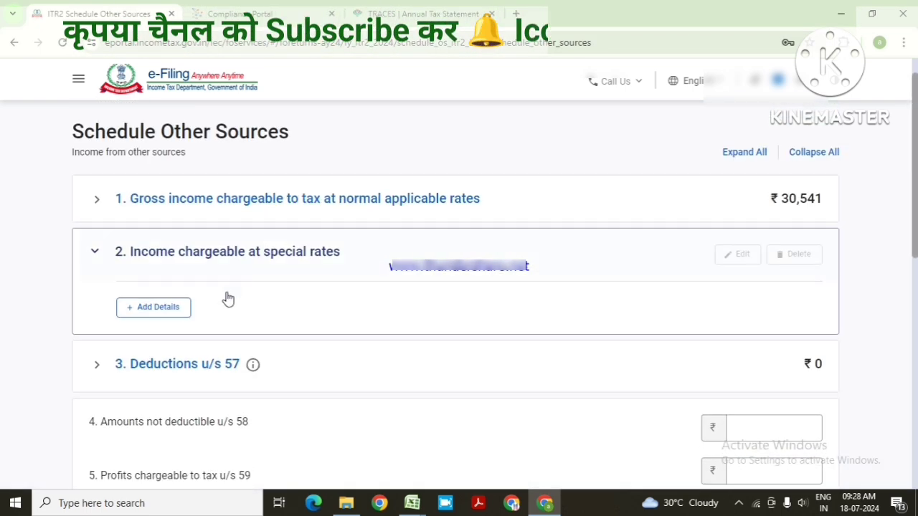
left_click(157, 310)
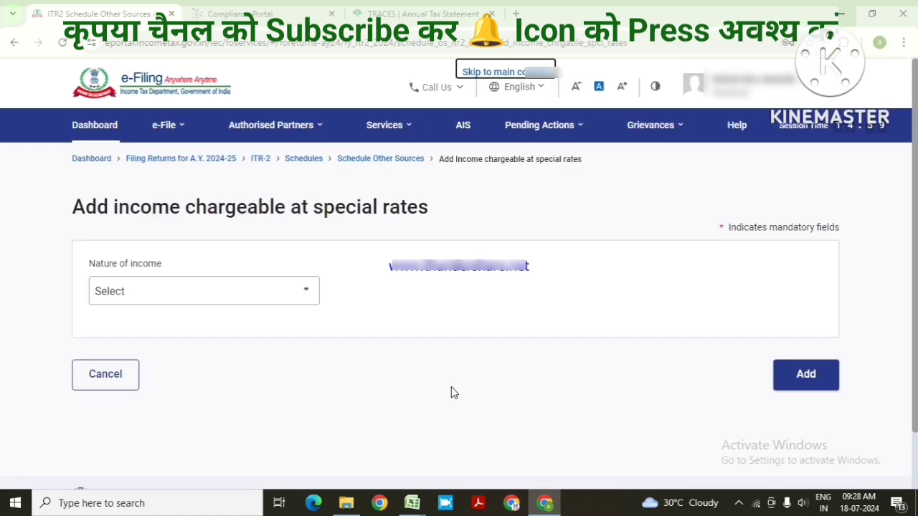
- Add special-rate income of 10,000 for winnings from lotteries, crossword puzzles, races and card games chargeable u/s 115BB
left_click(306, 296)
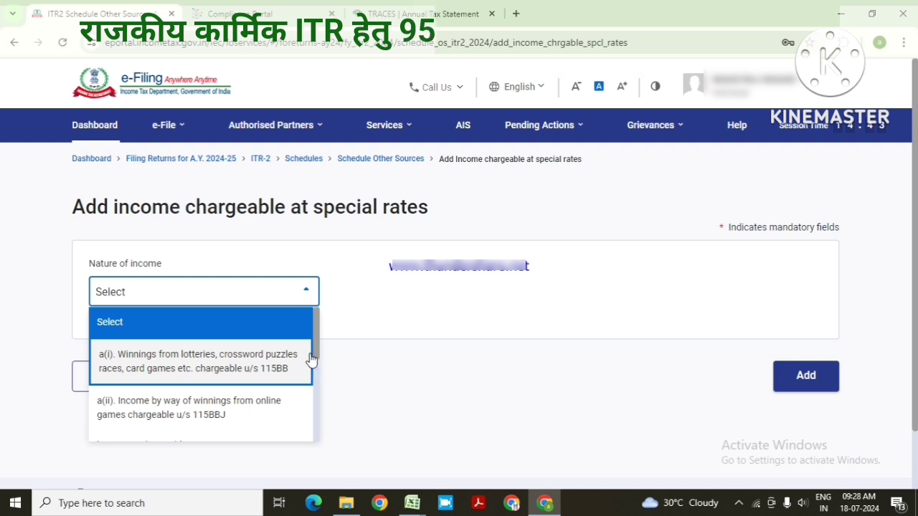
mouse_move(315, 348)
left_mouse_down()
mouse_move(314, 433)
mouse_move(313, 355)
left_mouse_up()
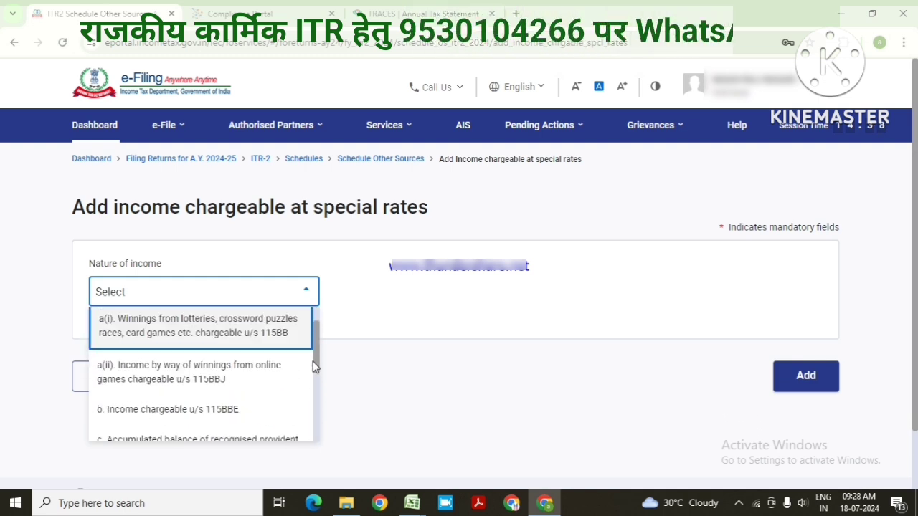
left_click(183, 334)
left_click(200, 410)
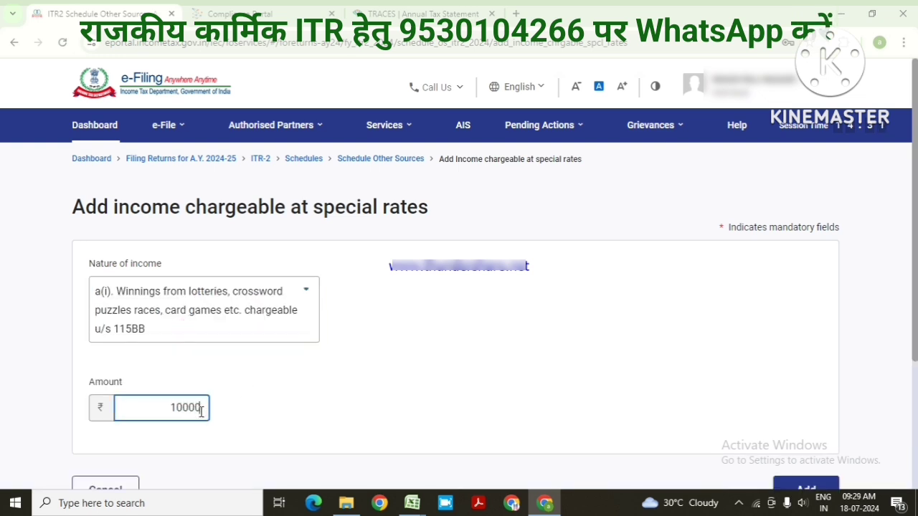
left_click(810, 487)
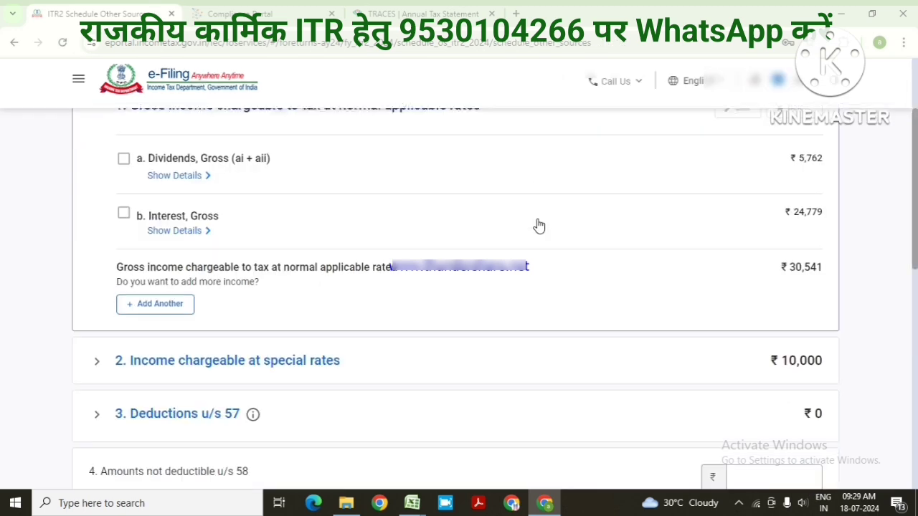
- Add another special-rate income of 5,000 for winnings from online games chargeable u/s 115BBJ
scroll(538, 225, "down", 2)
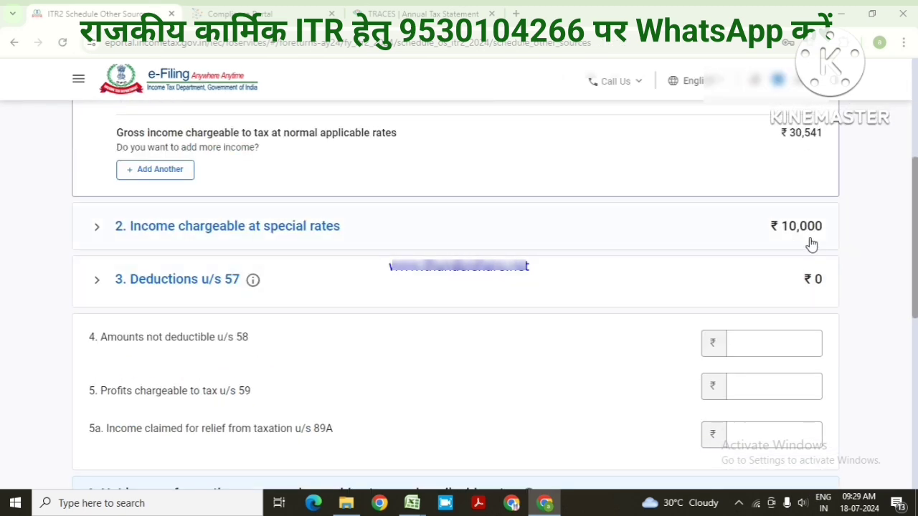
left_click(112, 235)
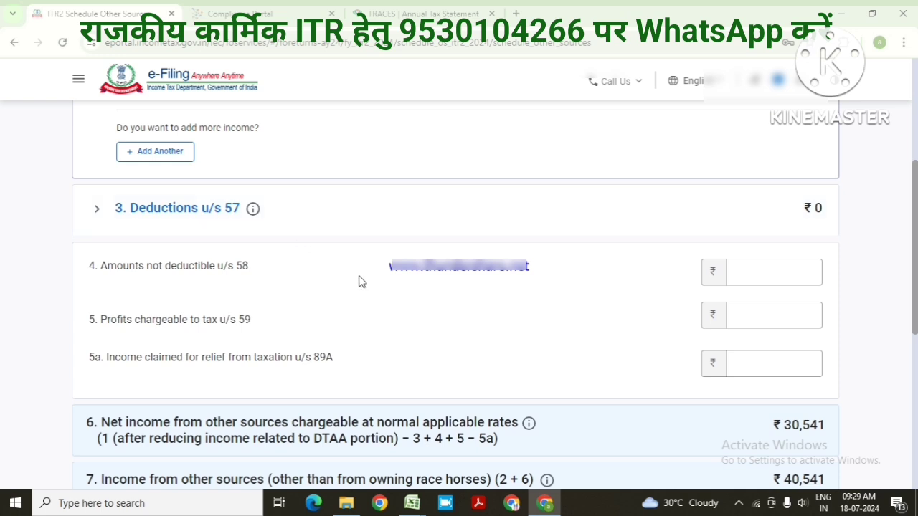
scroll(405, 349, "up", 2)
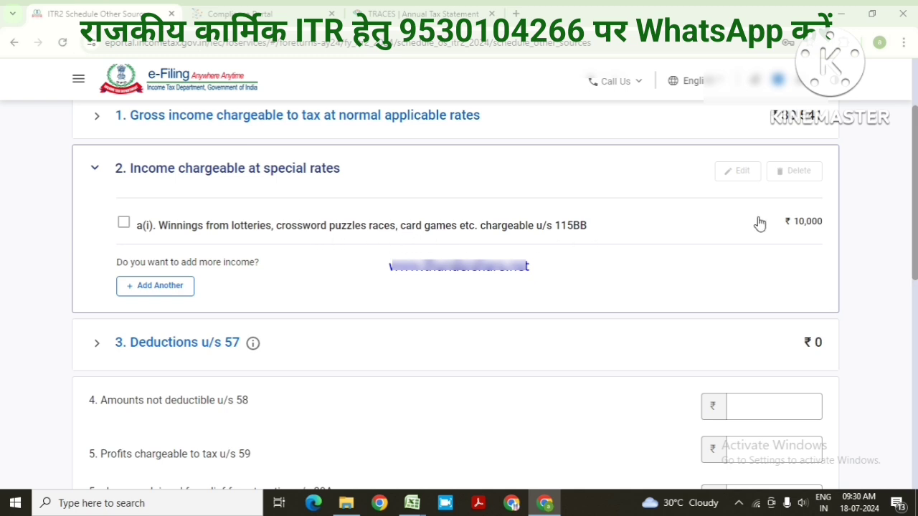
left_click(162, 286)
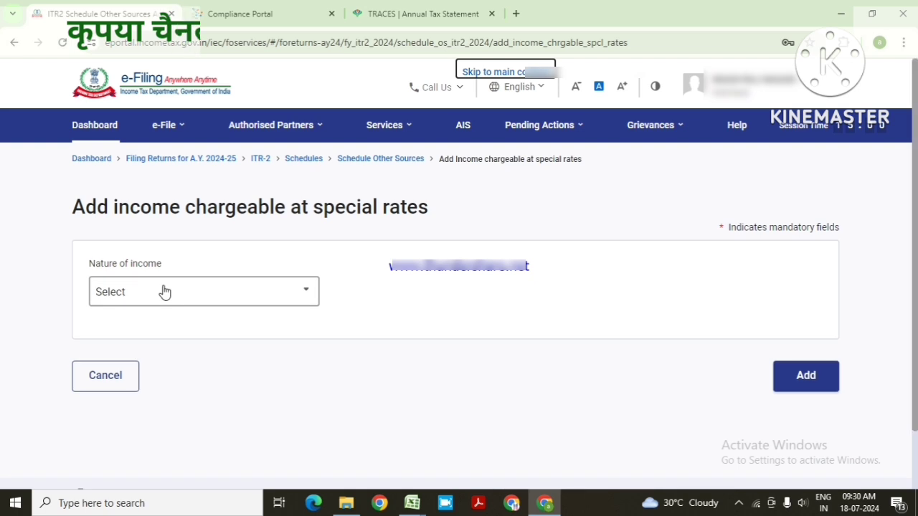
left_click(218, 292)
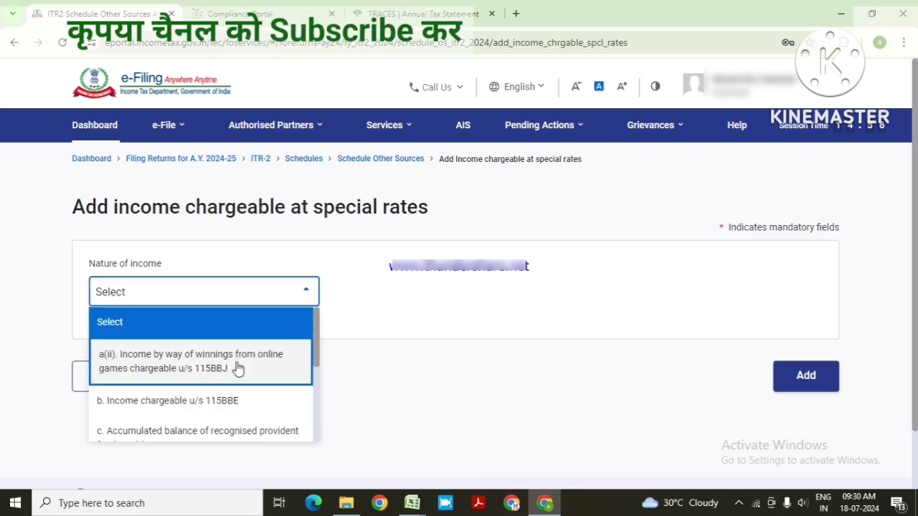
scroll(253, 391, "down", 2)
scroll(254, 392, "up", 3)
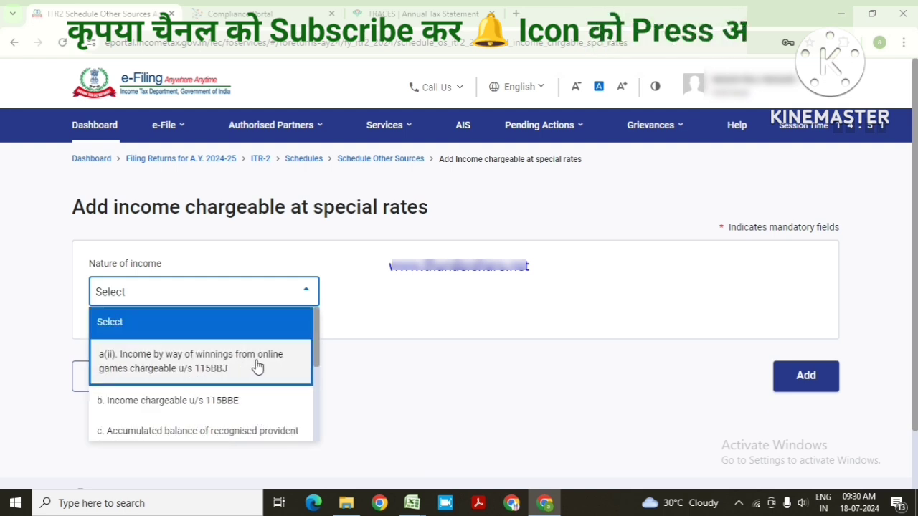
left_click(166, 366)
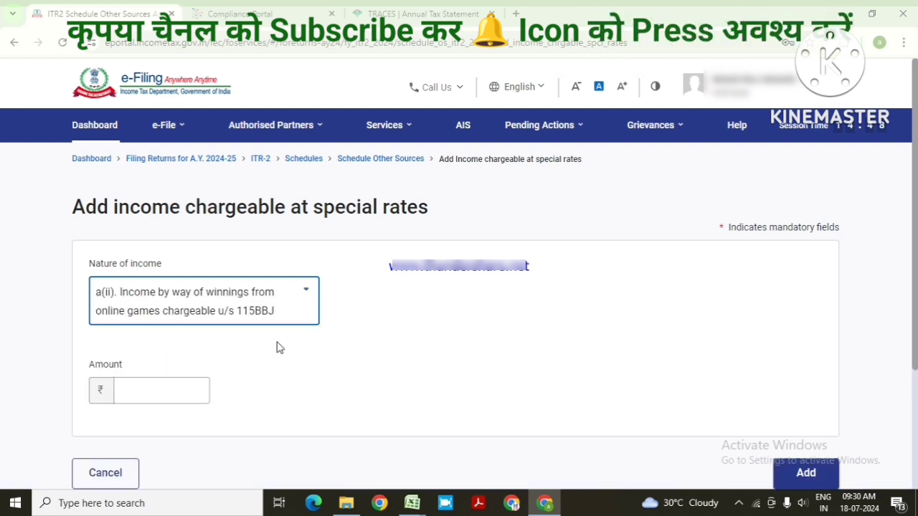
left_click(199, 386)
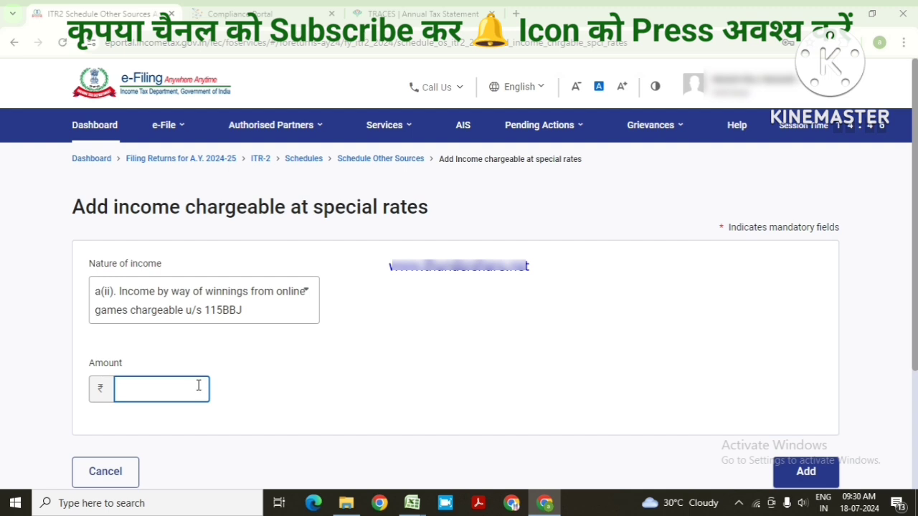
left_click(794, 473)
scroll(518, 411, "down", 3)
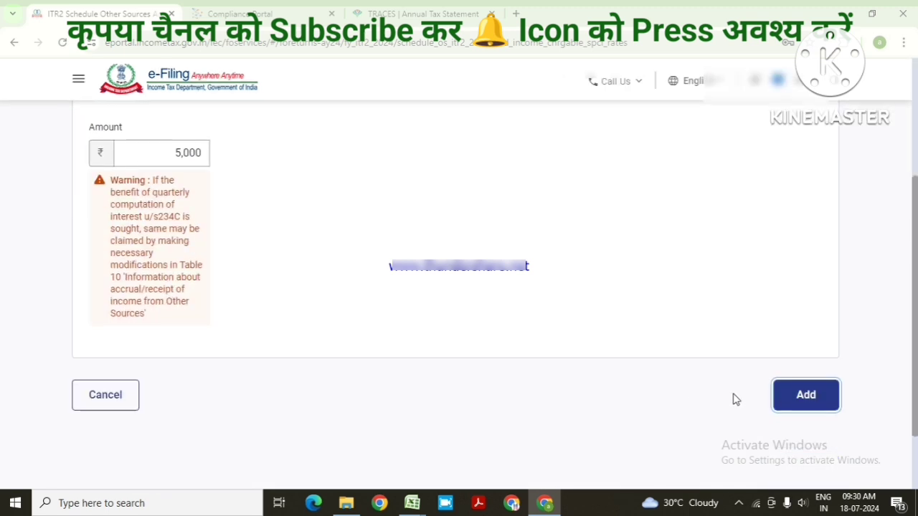
left_click(799, 401)
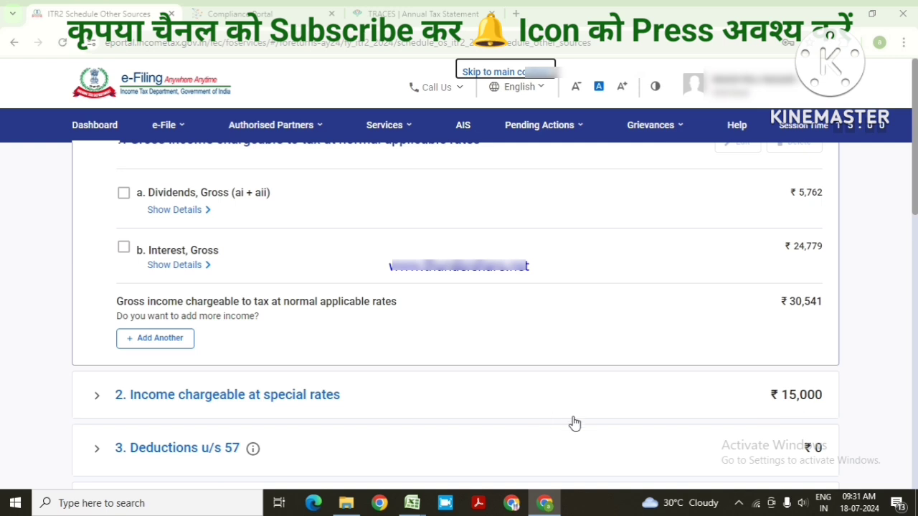
- Examine the section 57 deductions, the other adjustments and the income totals in Schedule Other Sources
scroll(570, 414, "down", 2)
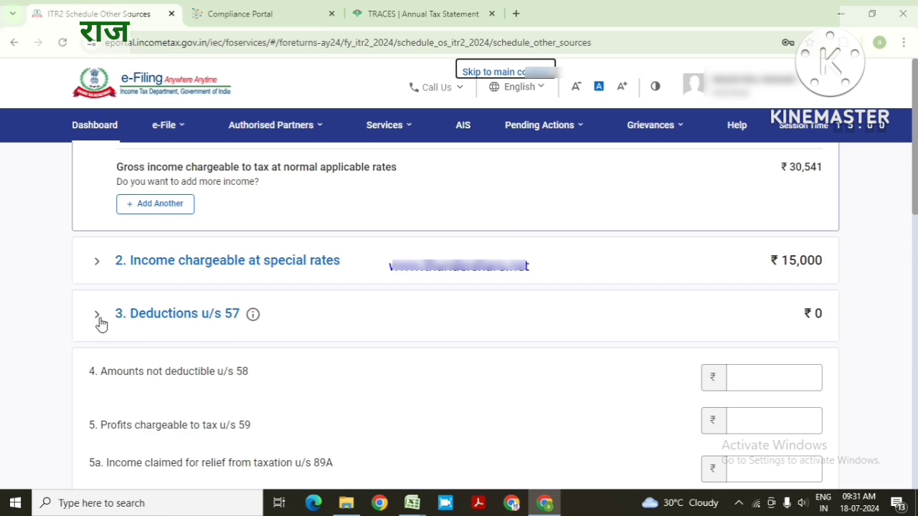
scroll(219, 323, "down", 2)
scroll(423, 352, "up", 1)
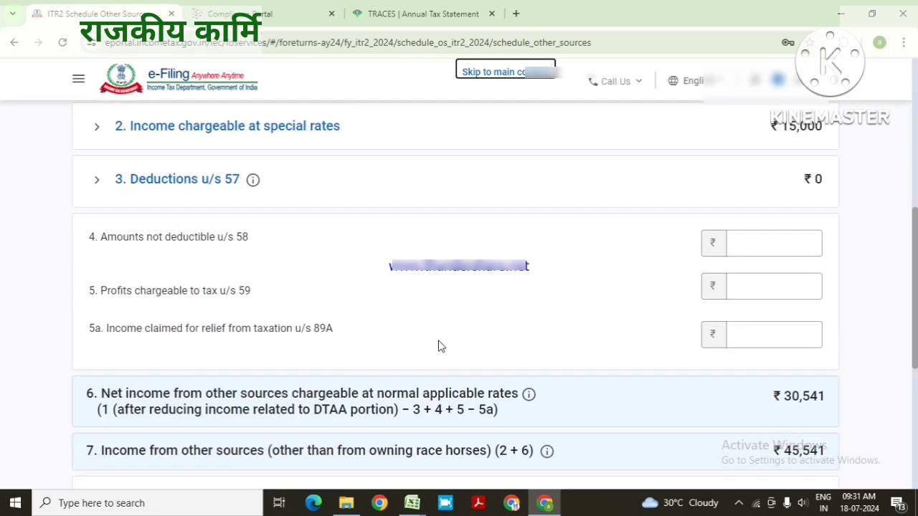
scroll(360, 316, "down", 2)
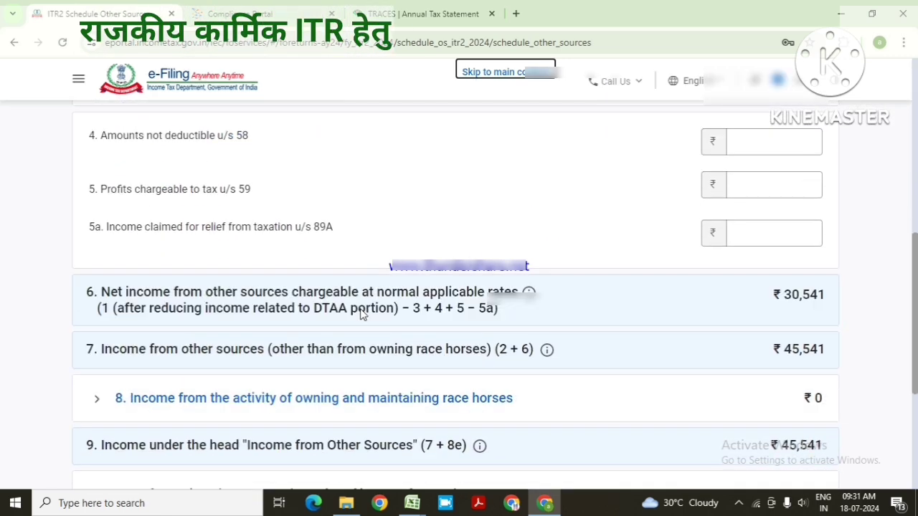
scroll(359, 316, "down", 1)
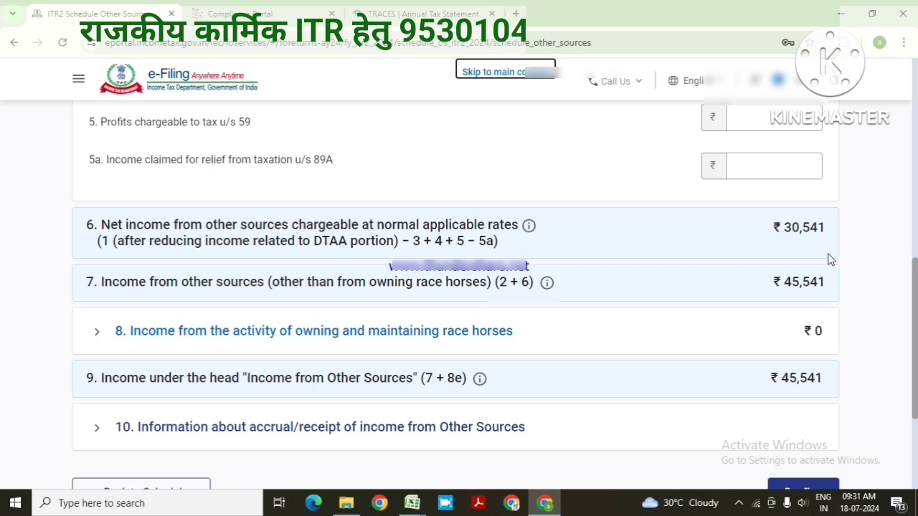
scroll(795, 284, "down", 2)
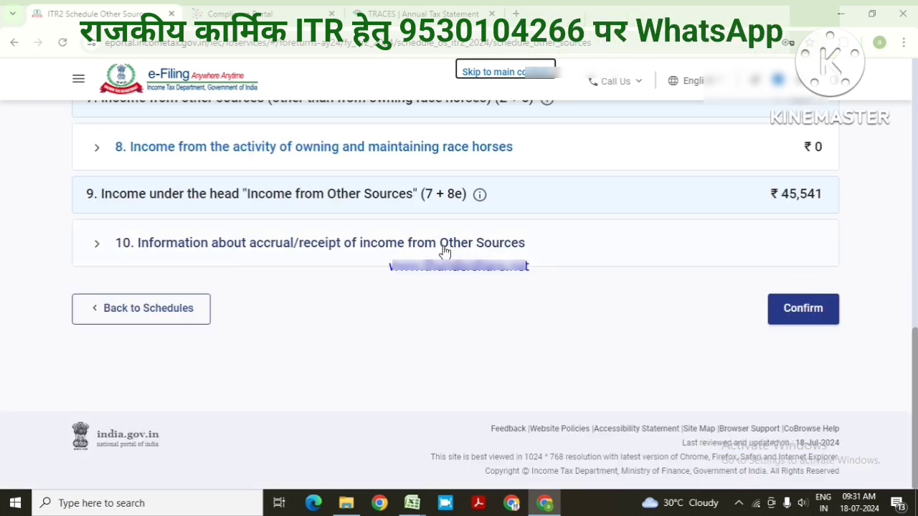
- Review the period-wise accrual/receipt information for income from other sources and confirm the schedule
left_click(113, 249)
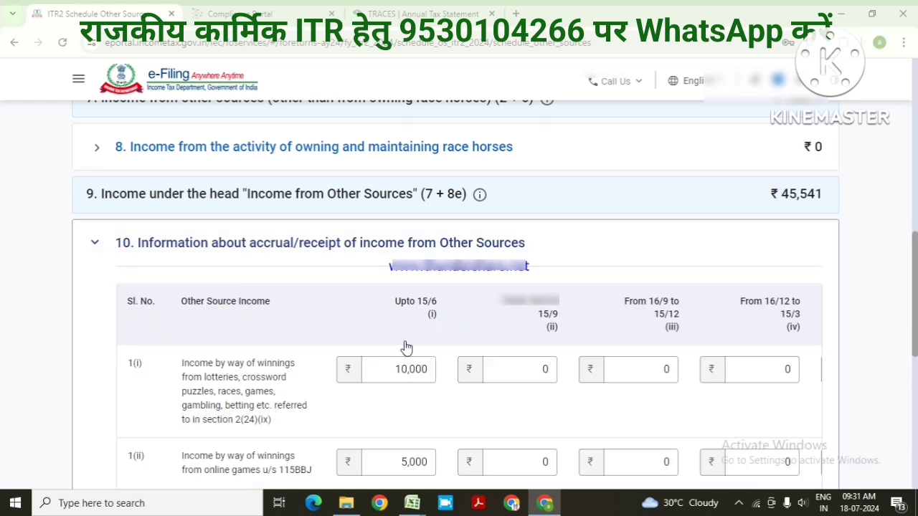
scroll(520, 338, "down", 2)
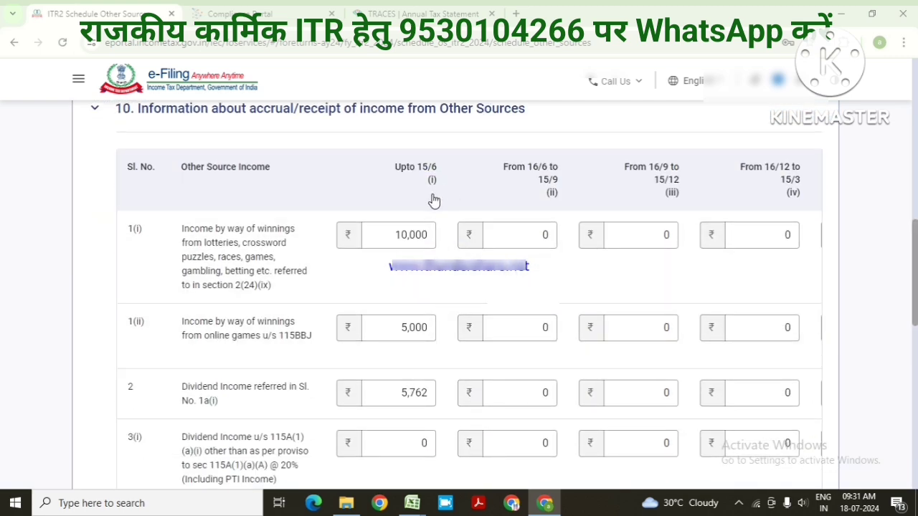
scroll(714, 419, "down", 4)
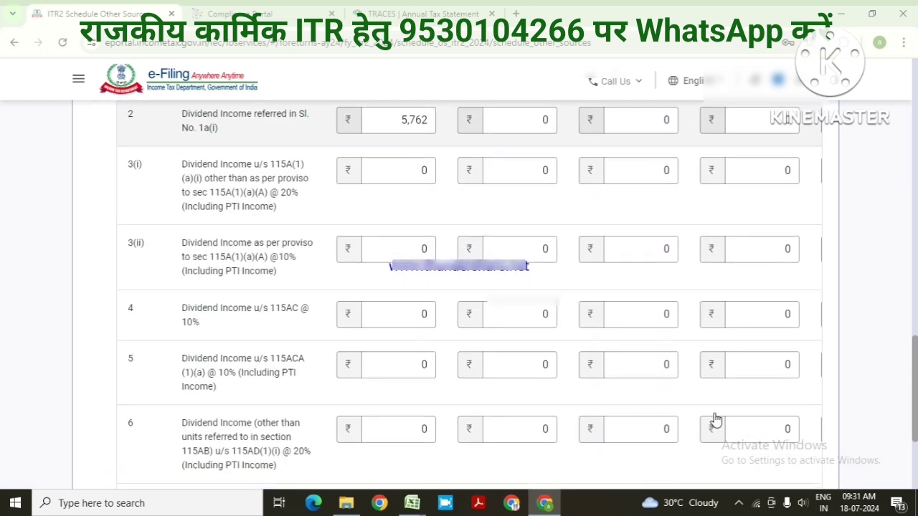
scroll(715, 420, "down", 3)
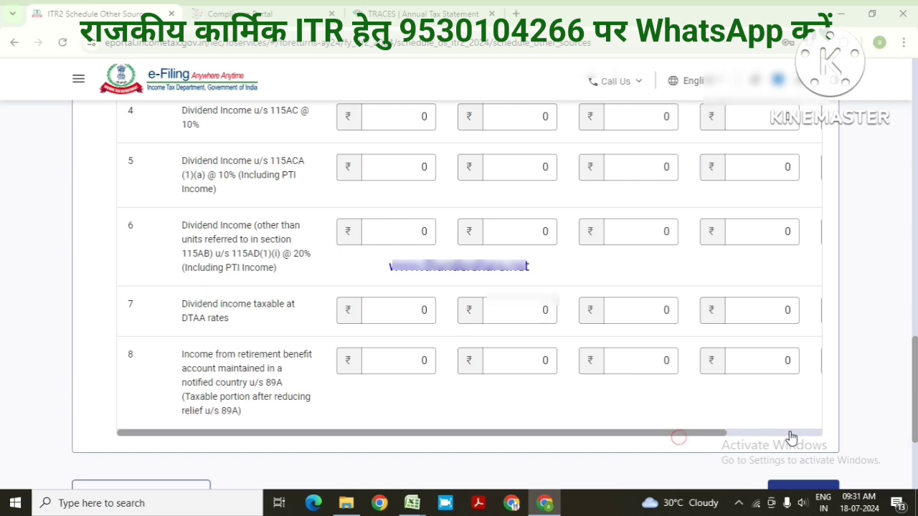
left_click(791, 436)
scroll(308, 287, "up", 8)
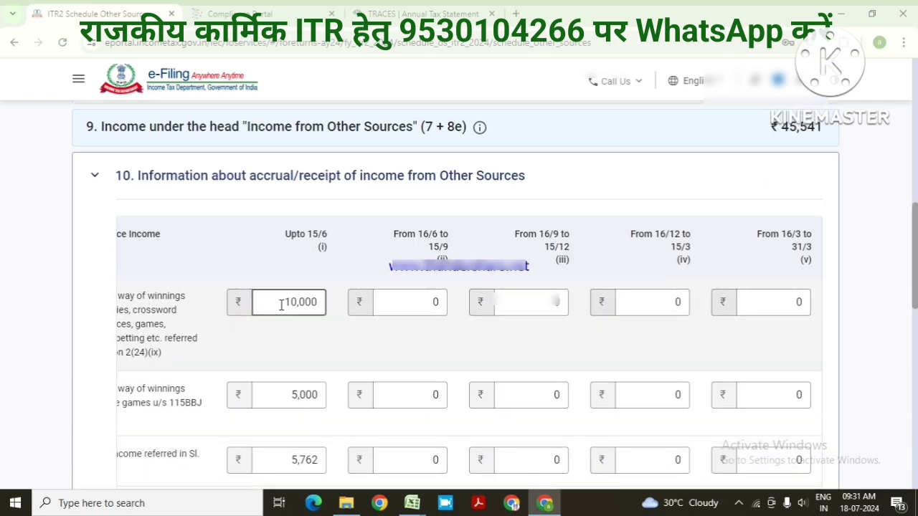
scroll(283, 344, "down", 1)
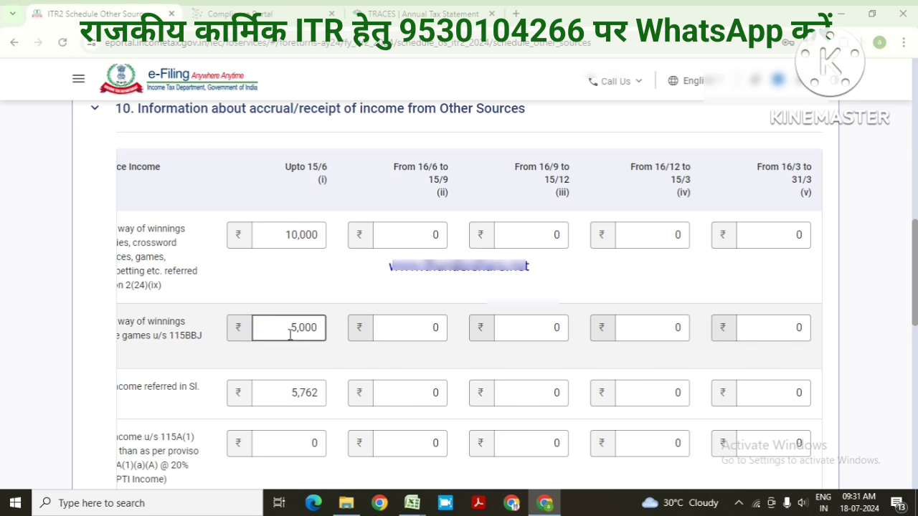
scroll(754, 308, "up", 1)
scroll(754, 311, "down", 10)
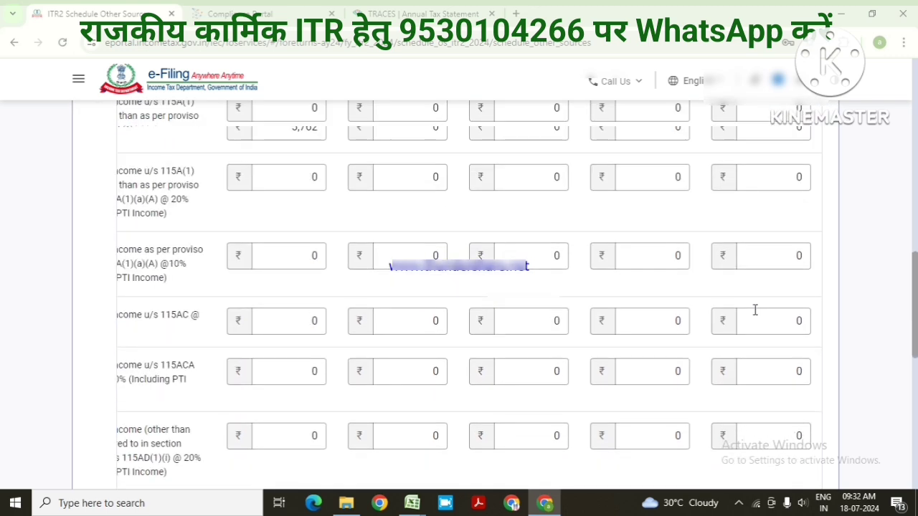
left_click(798, 322)
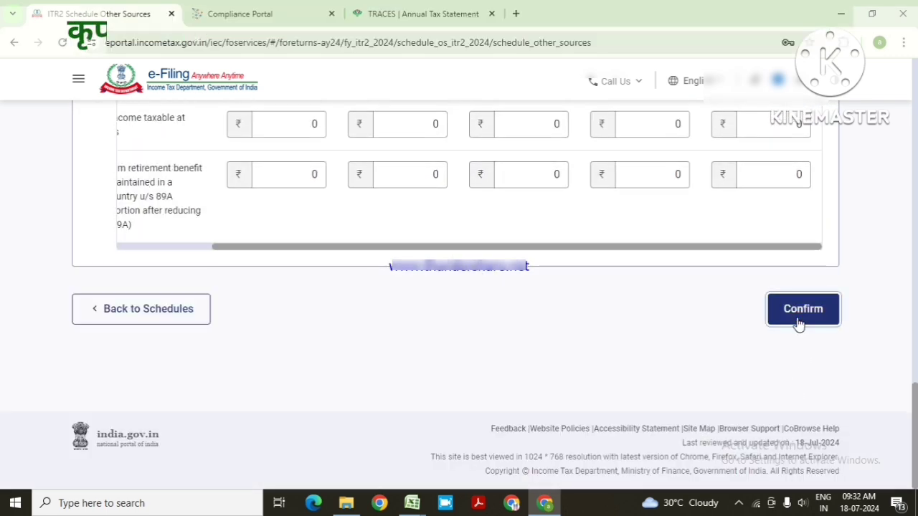
- Open Schedule Special Income from the return's list of schedules
scroll(360, 277, "down", 2)
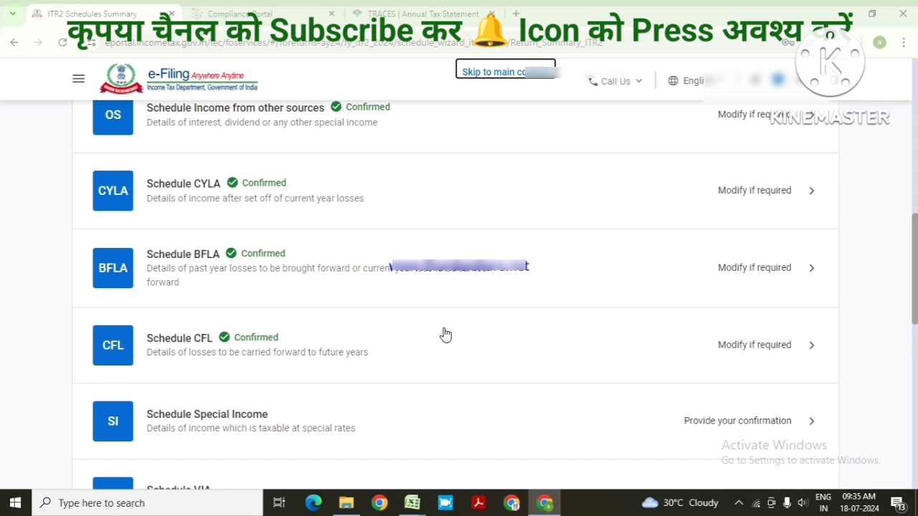
scroll(445, 334, "up", 3)
scroll(445, 334, "down", 5)
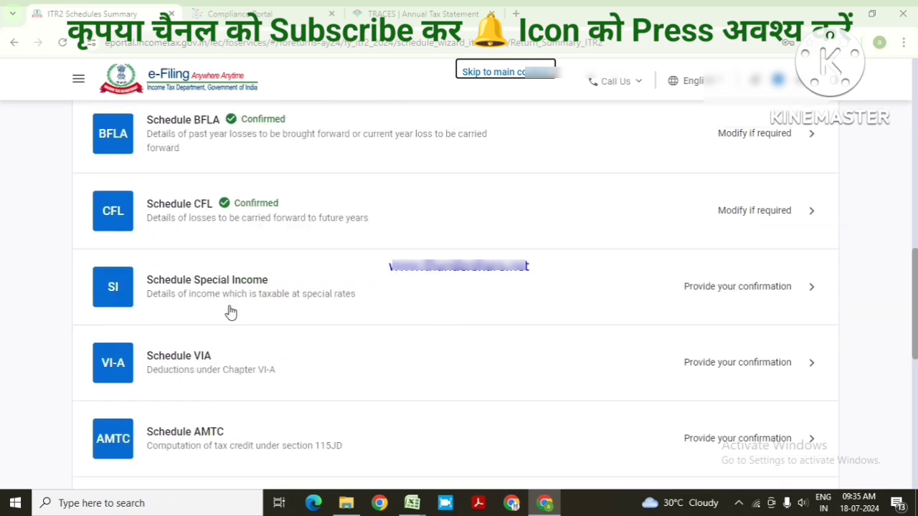
left_click(713, 291)
- Review the section-wise incomes, special rates and tax amounts in Schedule Special Income and confirm the schedule
scroll(567, 340, "down", 2)
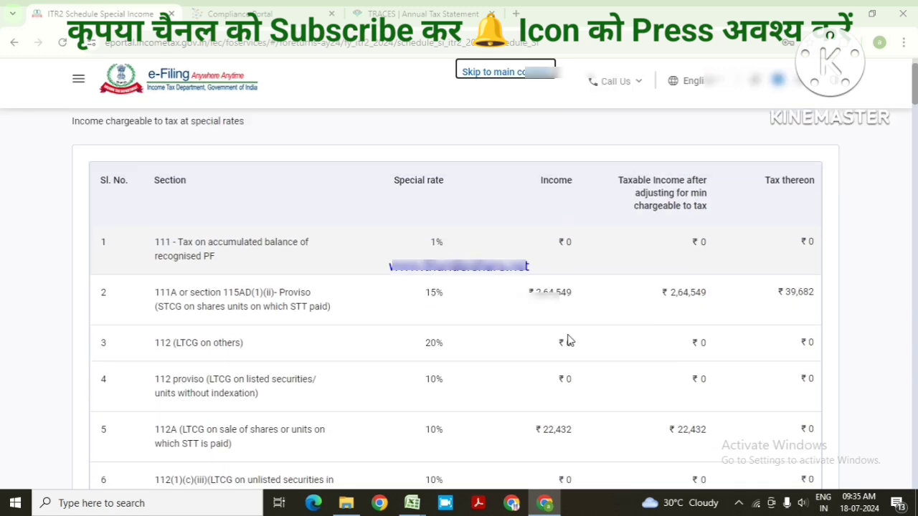
scroll(567, 340, "up", 2)
scroll(567, 340, "down", 3)
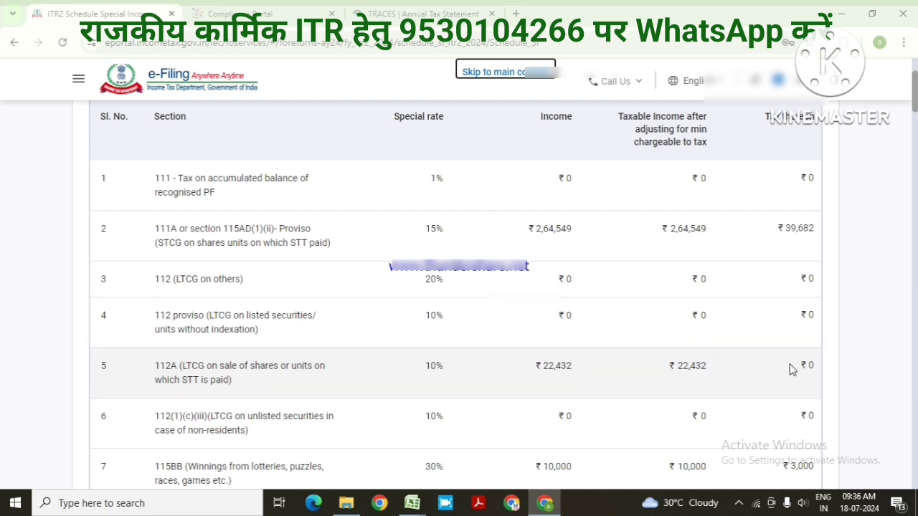
scroll(795, 351, "down", 1)
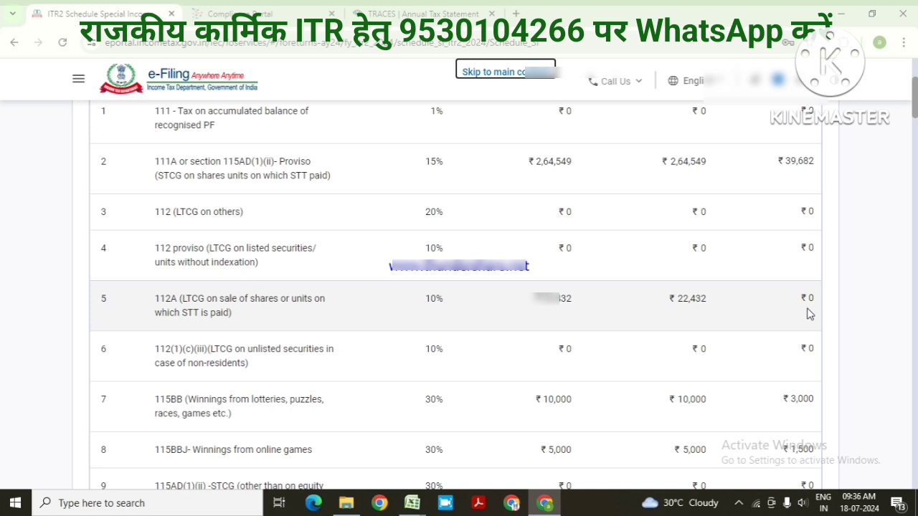
scroll(808, 314, "down", 2)
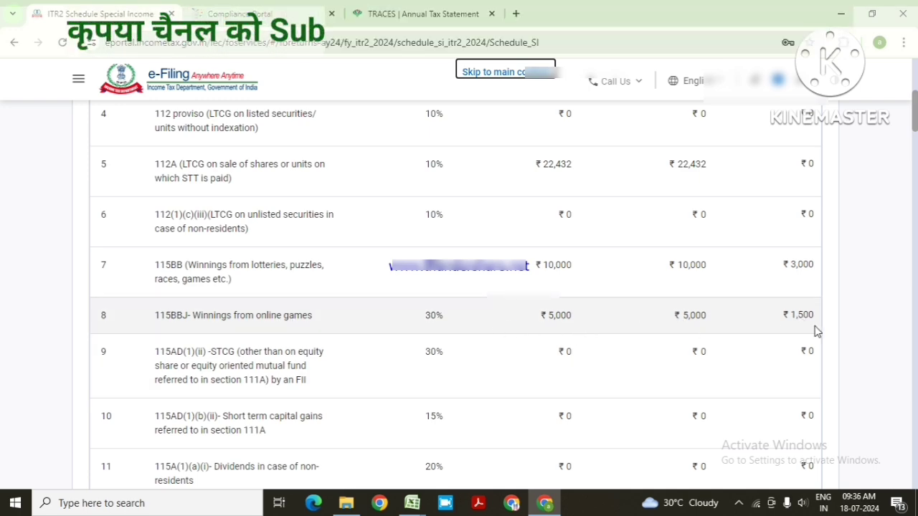
scroll(815, 332, "down", 10)
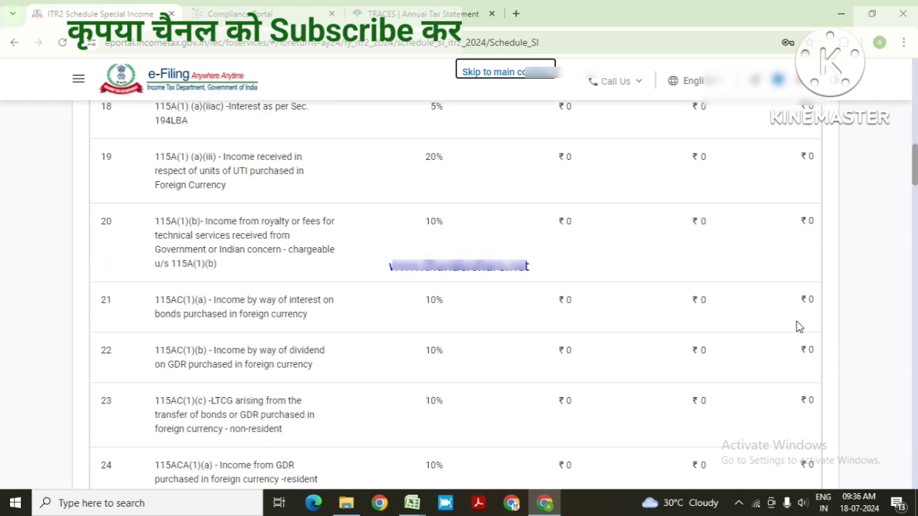
scroll(798, 326, "down", 20)
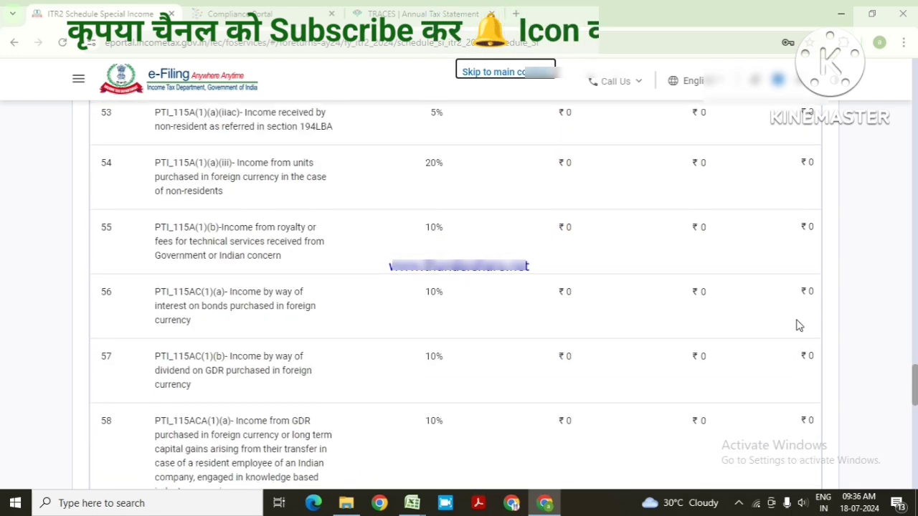
scroll(798, 326, "down", 15)
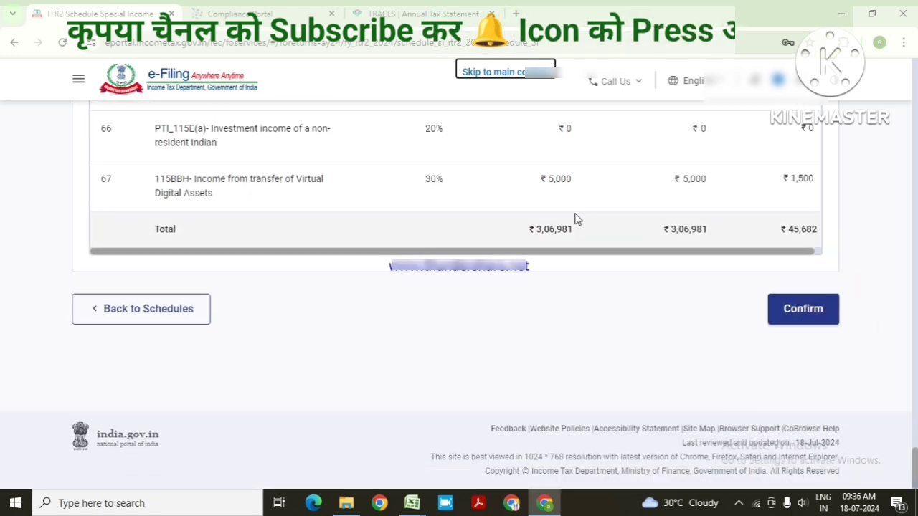
left_click(809, 316)
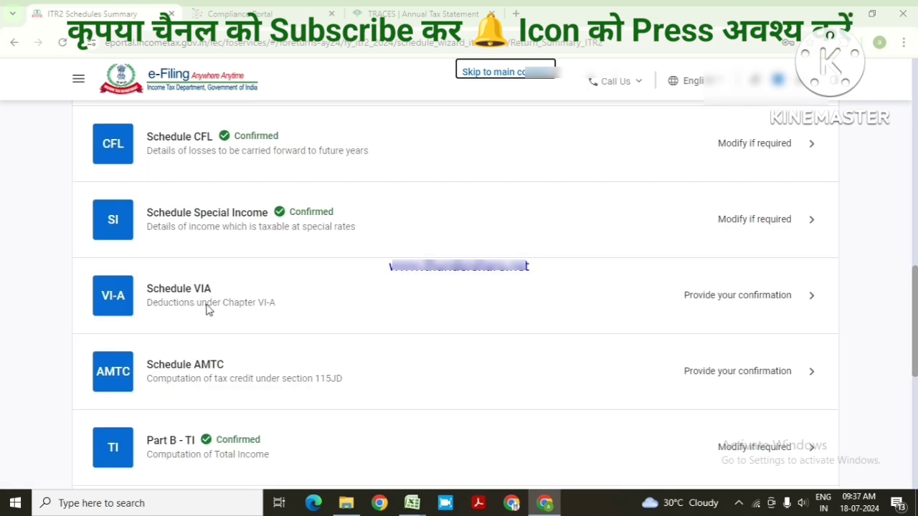
- Open Schedule VI-A, review the Chapter VI-A deductions in Part B and Parts C, CA and D, and confirm the schedule
left_click(779, 298)
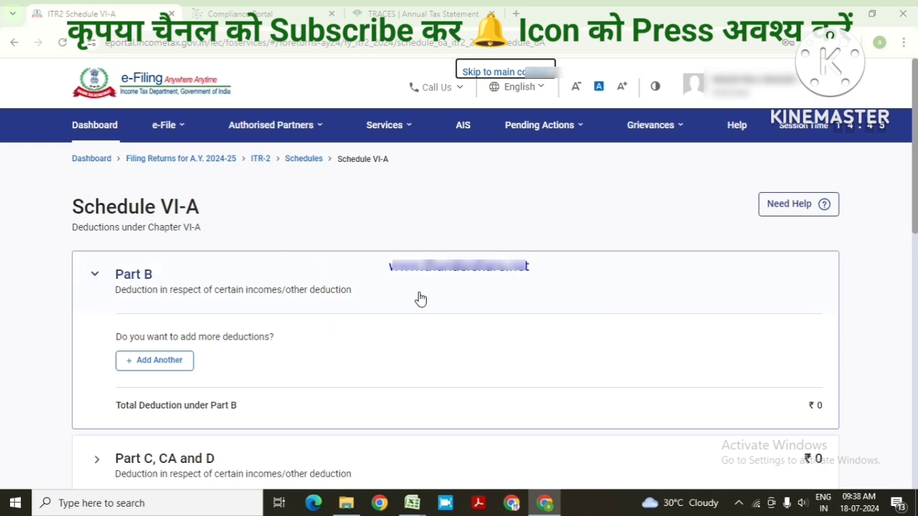
scroll(524, 344, "down", 2)
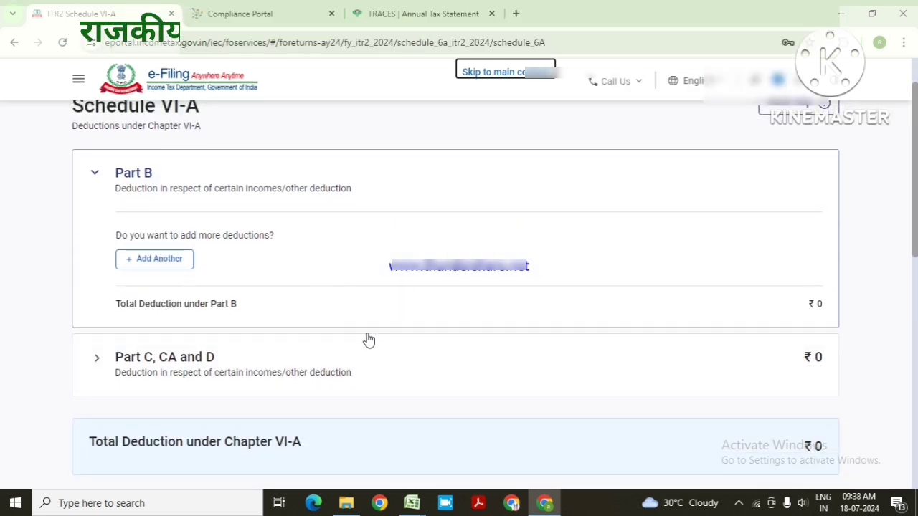
scroll(340, 365, "down", 3)
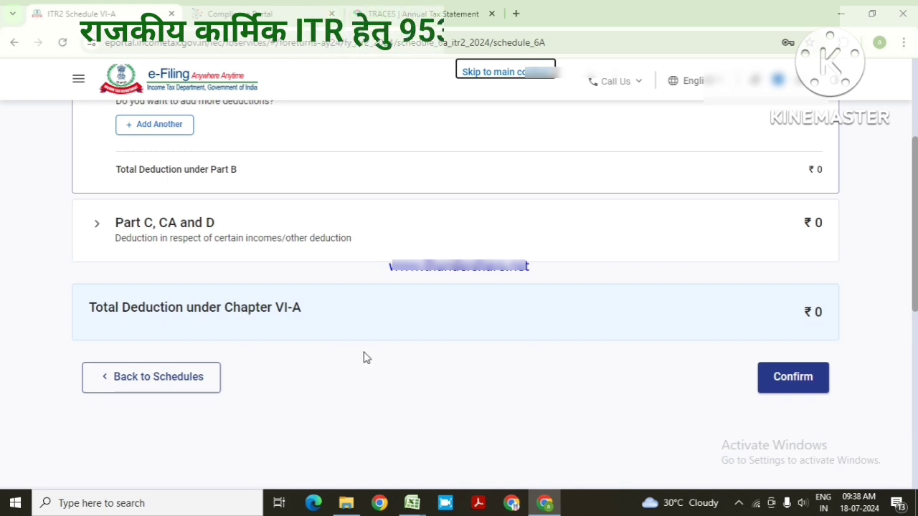
left_click(789, 387)
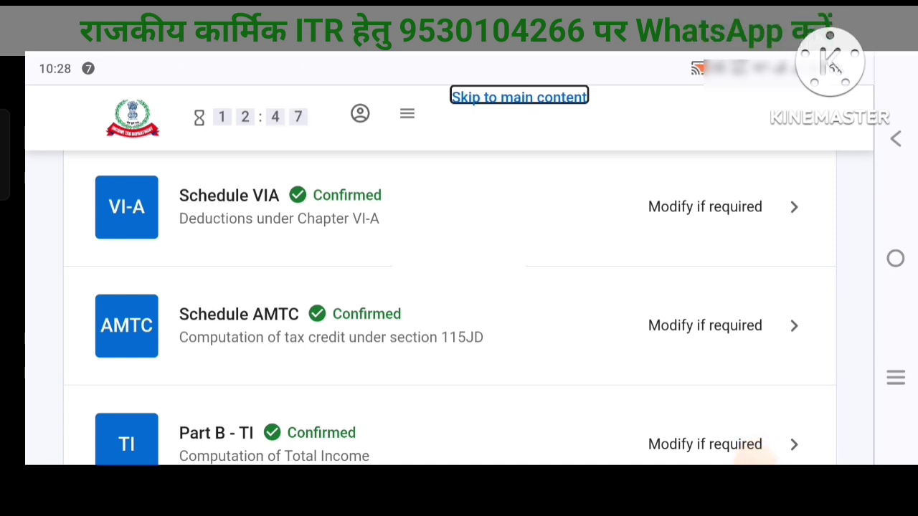
- Check the confirmation status of the AMTC, Part B - TI and Tax Paid schedules and open Part B - TTI
scroll(753, 452, "down", 2)
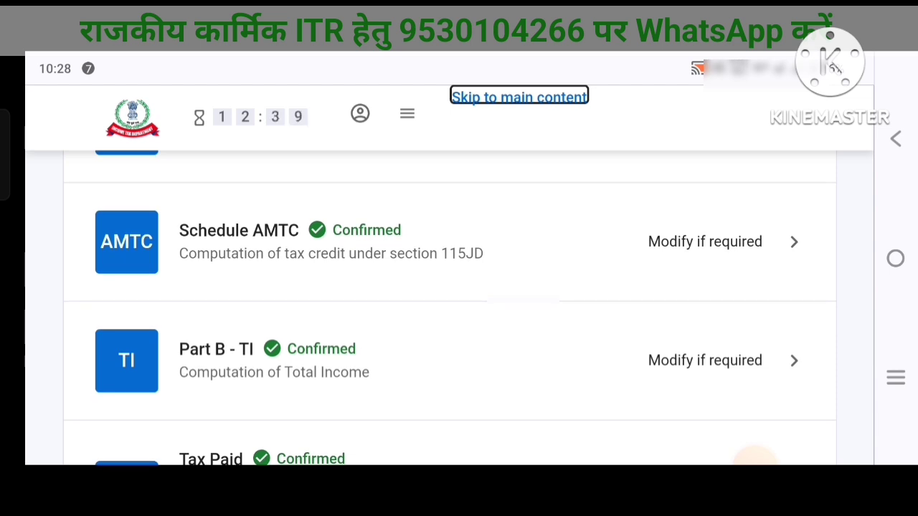
scroll(752, 452, "down", 3)
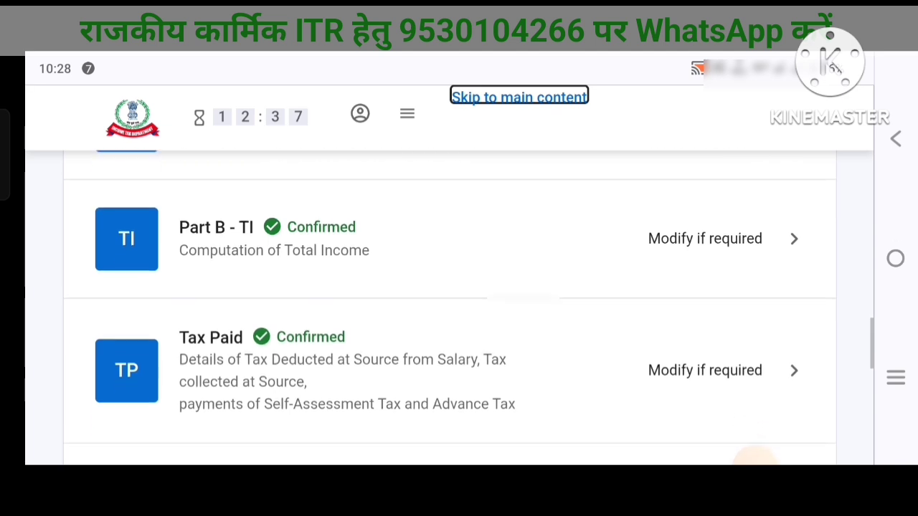
scroll(753, 455, "up", 3)
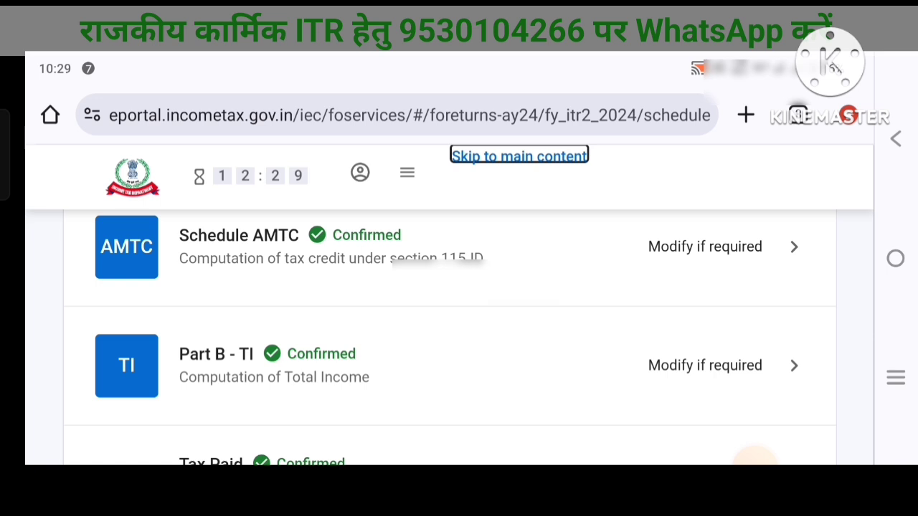
scroll(753, 458, "down", 2)
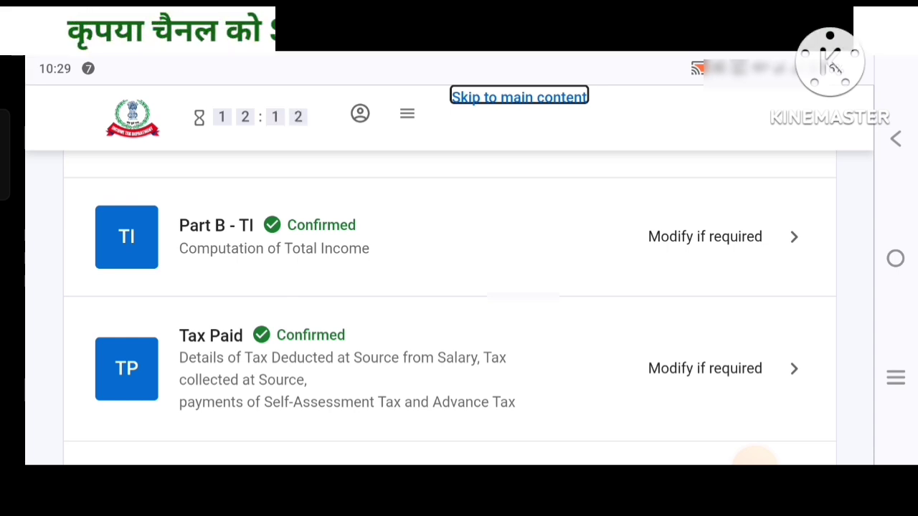
scroll(449, 308, "down", 2)
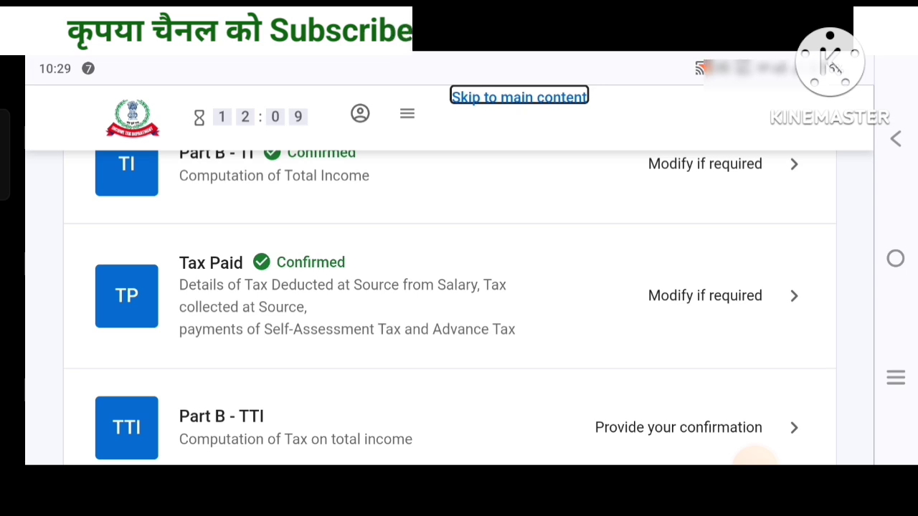
scroll(449, 308, "down", 1)
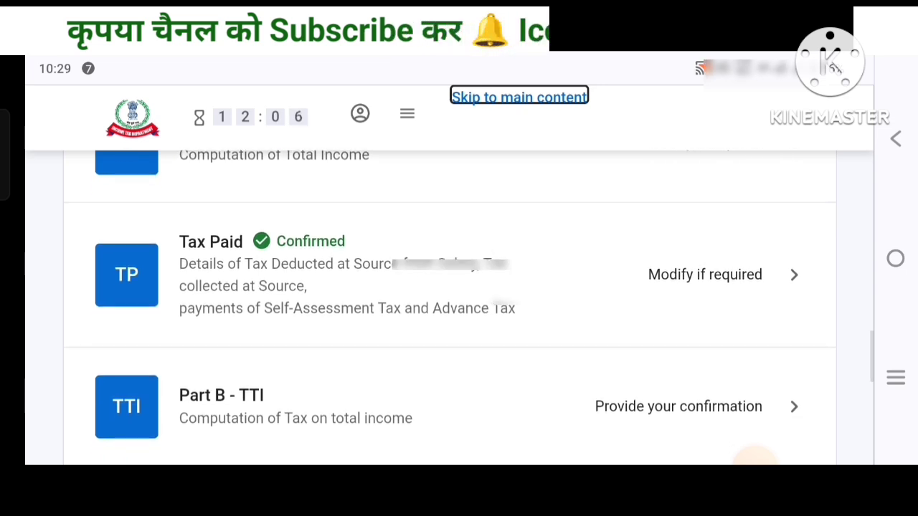
scroll(450, 308, "down", 2)
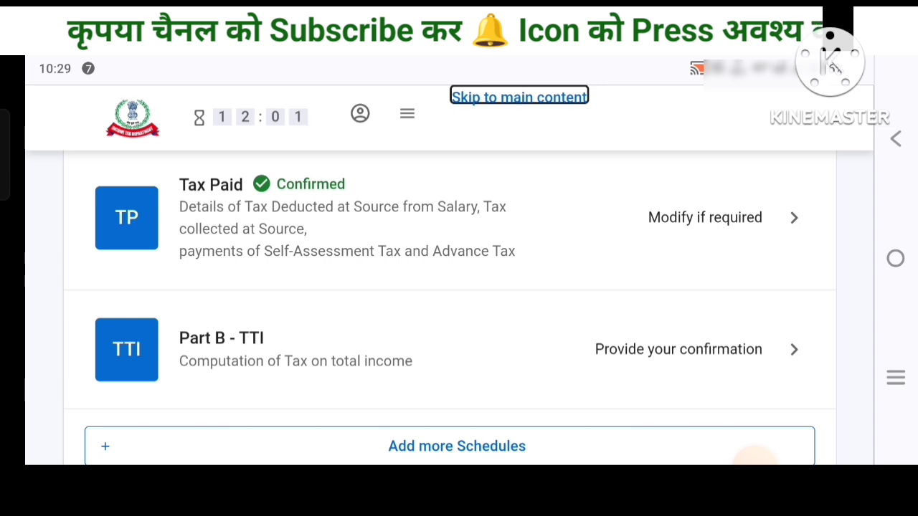
scroll(450, 308, "down", 1)
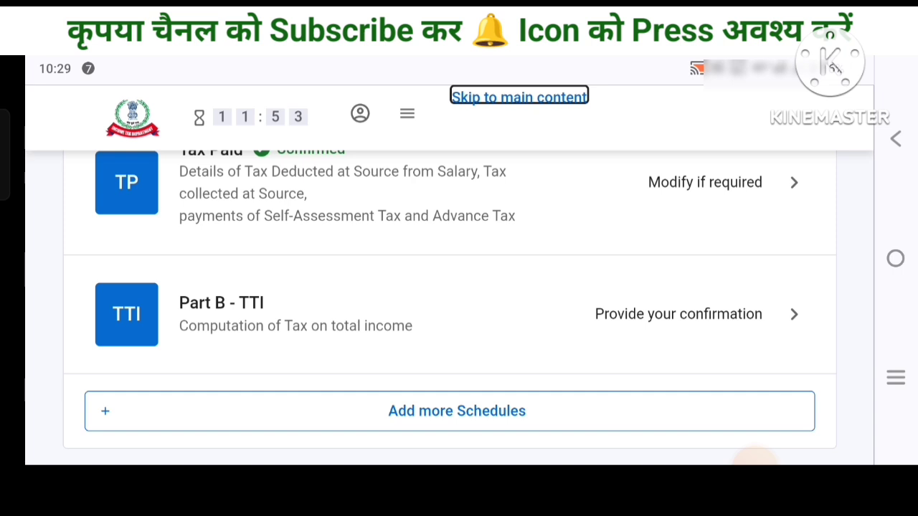
left_click(679, 314)
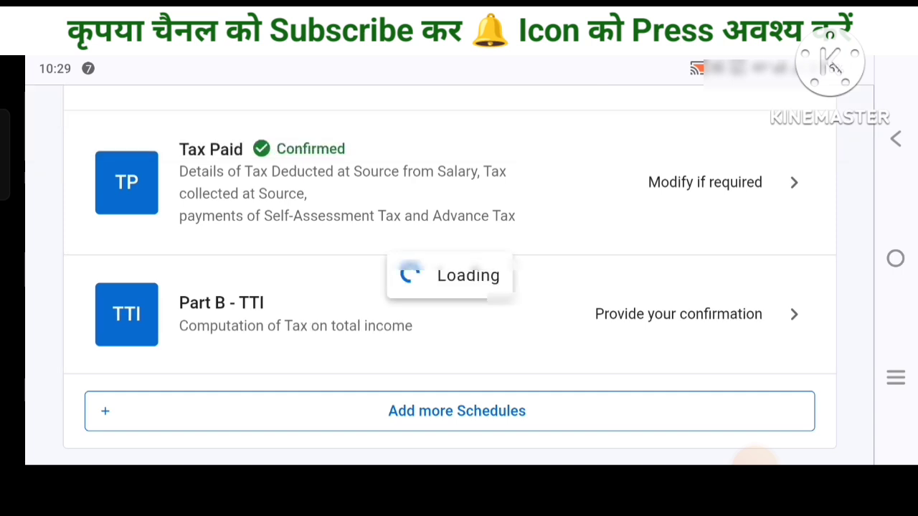
- Examine the Part B - TTI tax computation from tax payable on total income through interest, taxes paid, amount payable and refund
scroll(449, 308, "down", 3)
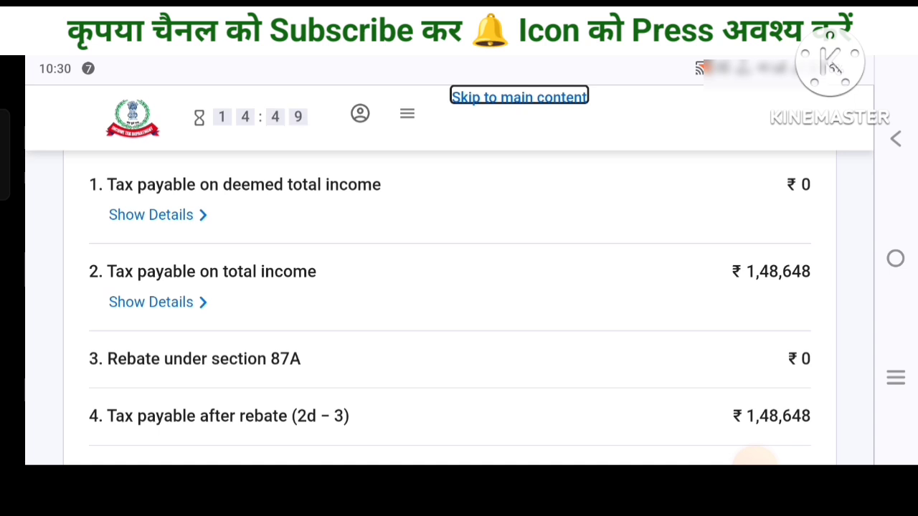
scroll(450, 309, "down", 3)
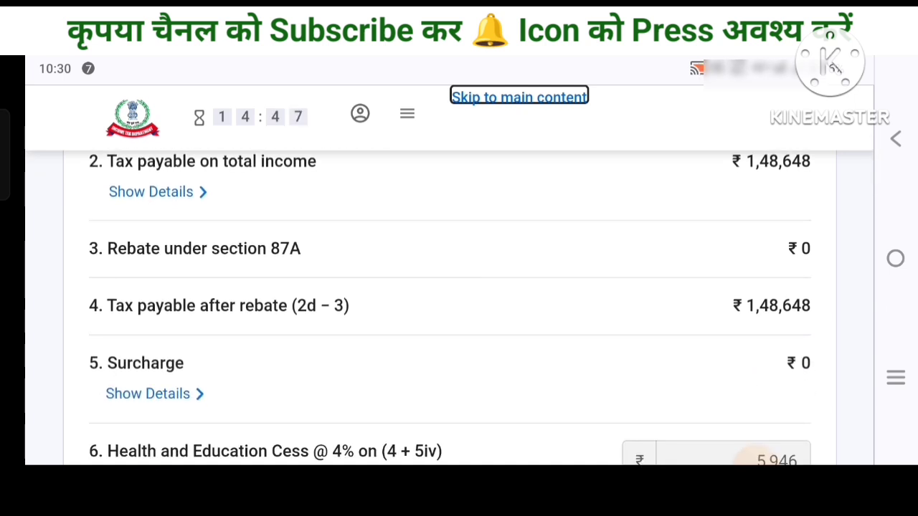
scroll(449, 309, "down", 3)
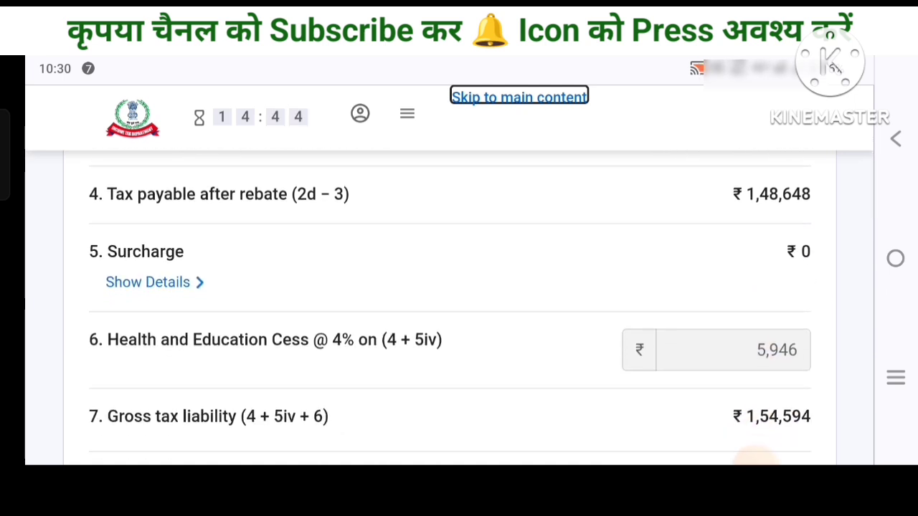
scroll(449, 308, "down", 3)
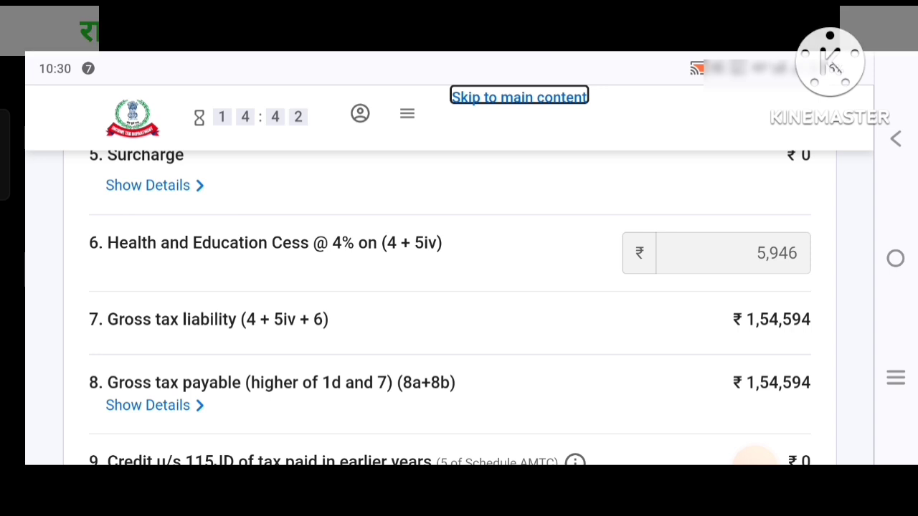
scroll(449, 308, "down", 2)
scroll(449, 309, "down", 1)
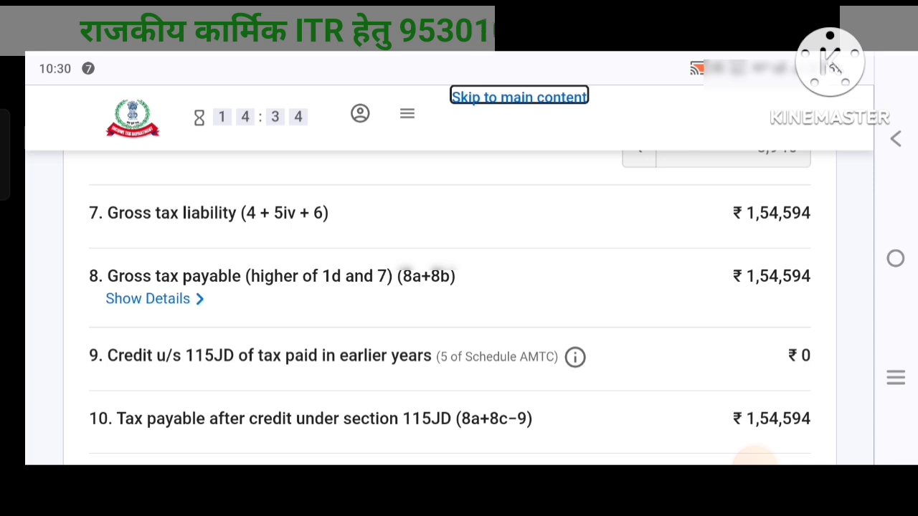
scroll(449, 308, "down", 4)
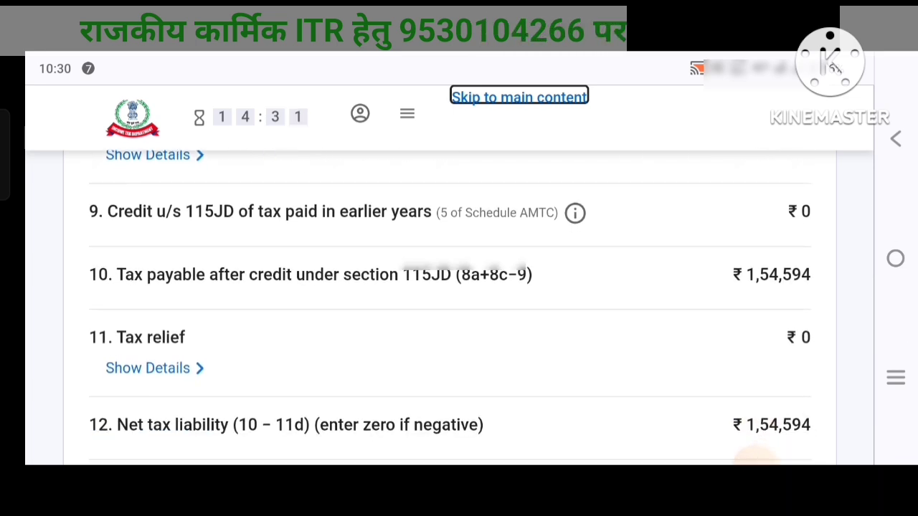
scroll(449, 308, "down", 3)
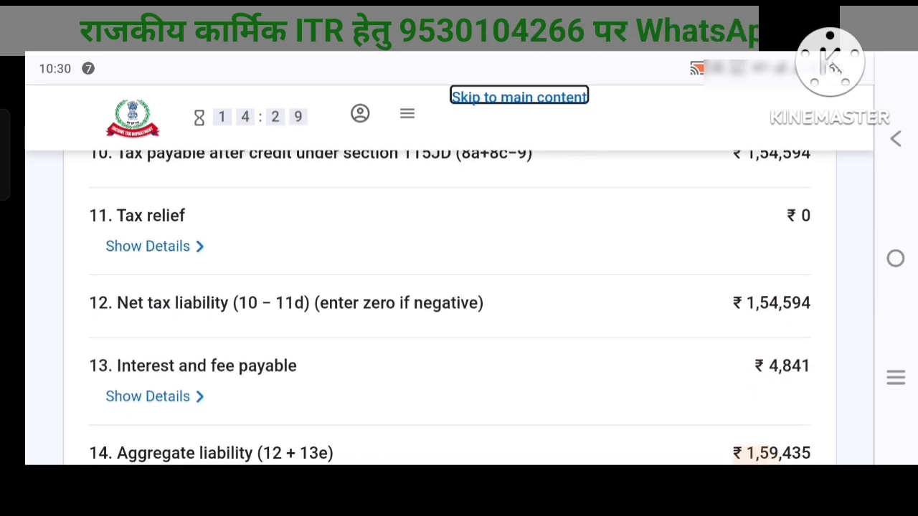
scroll(449, 308, "down", 1)
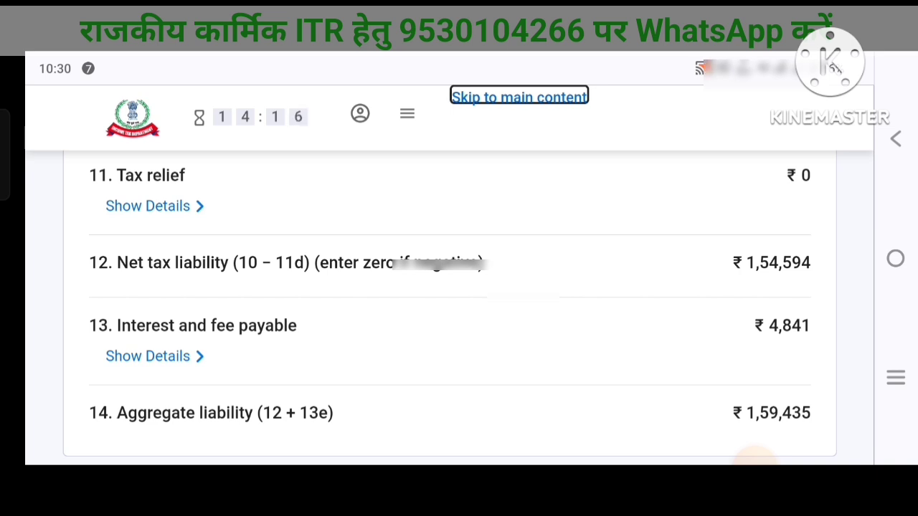
scroll(459, 308, "down", 2)
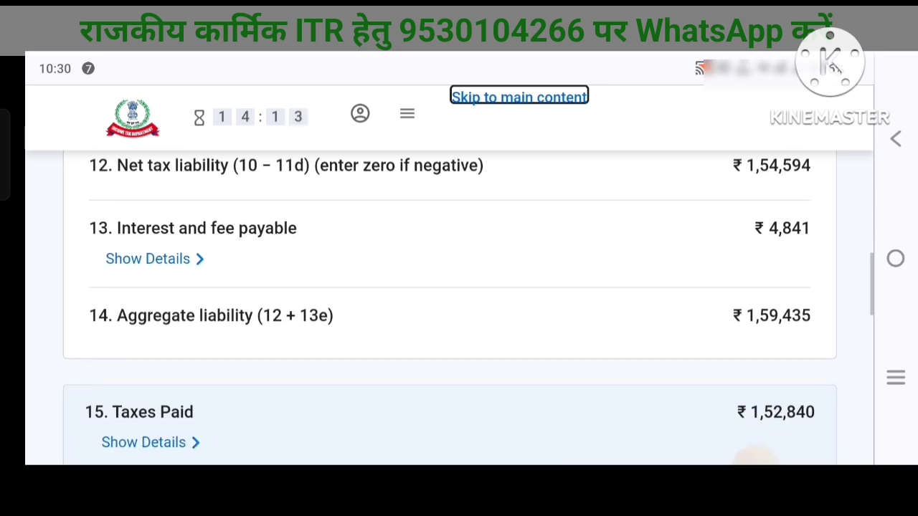
scroll(459, 308, "down", 1)
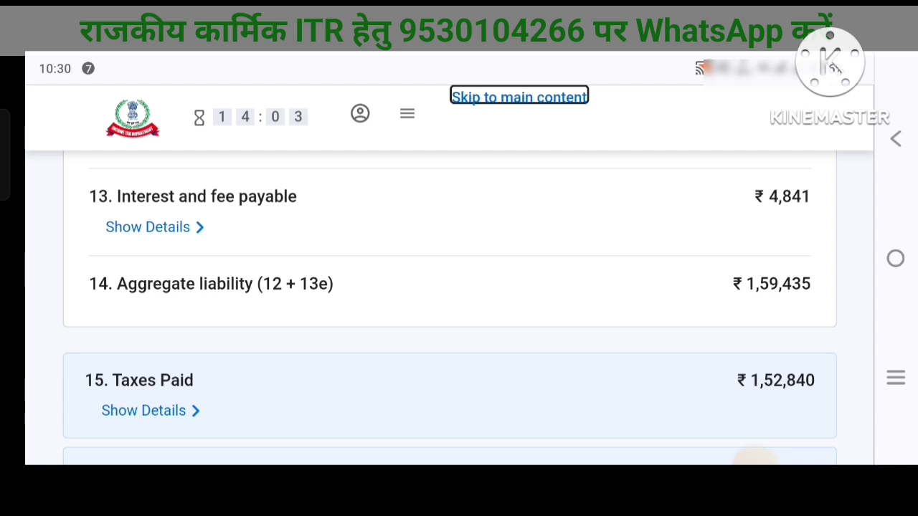
scroll(459, 308, "down", 2)
scroll(459, 308, "down", 2)
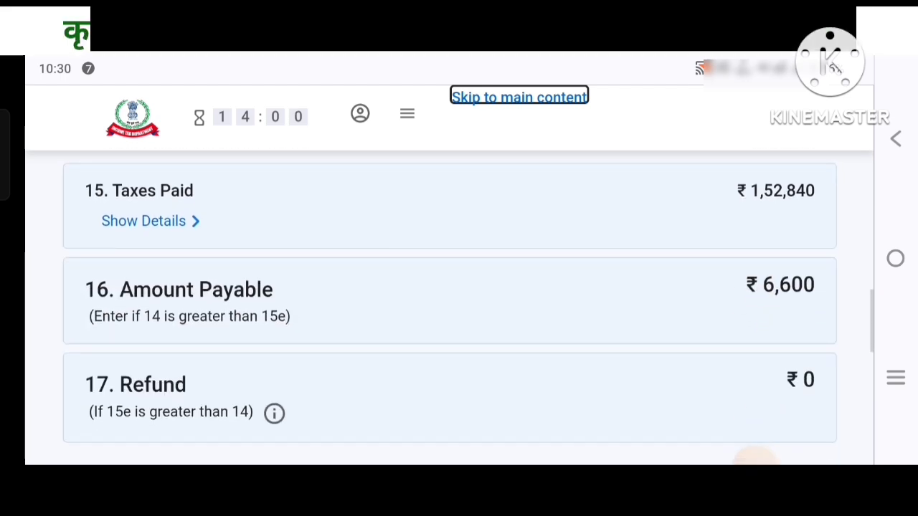